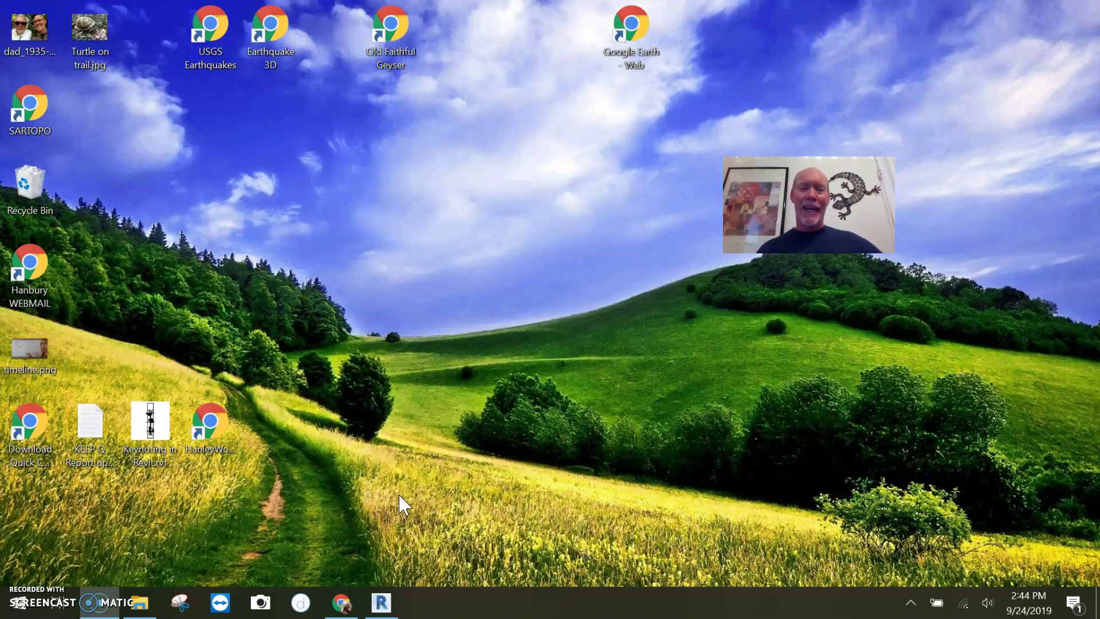
Open the 01 PLAN floor plan, then the ELEVATION BLDG- SOUTH view zoomed on the brick facade.
left_click(381, 602)
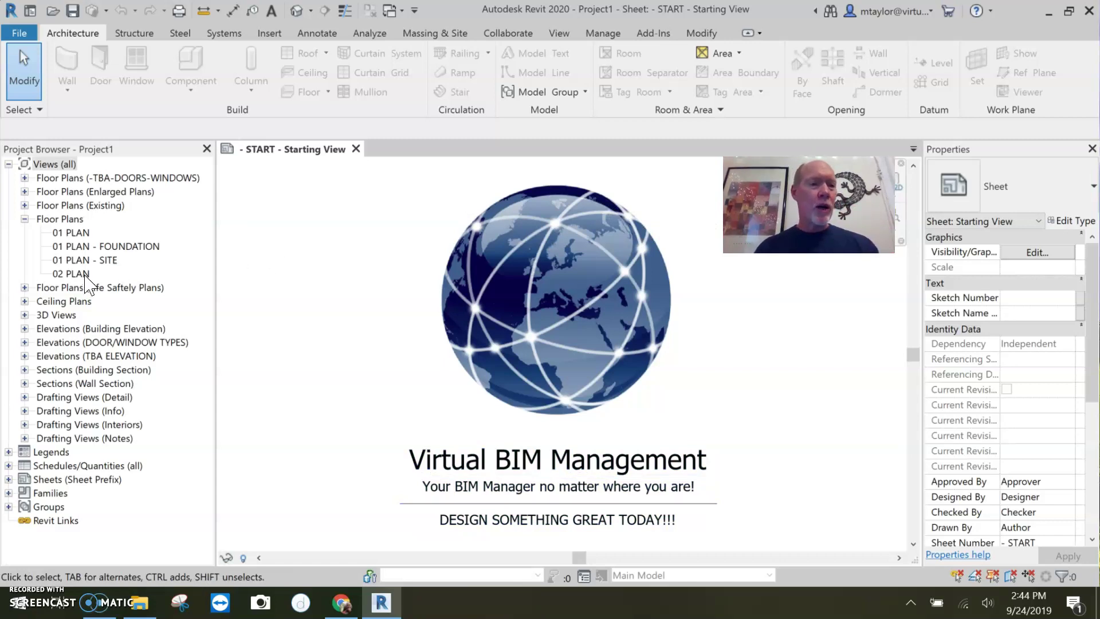
left_click(76, 233)
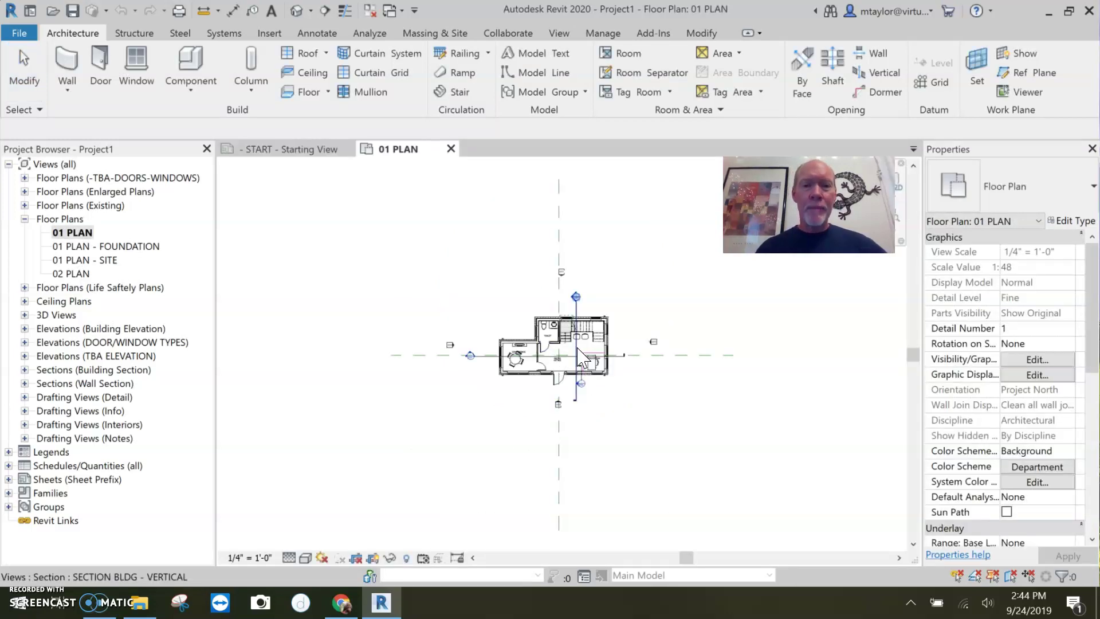
scroll(583, 357, "up", 2)
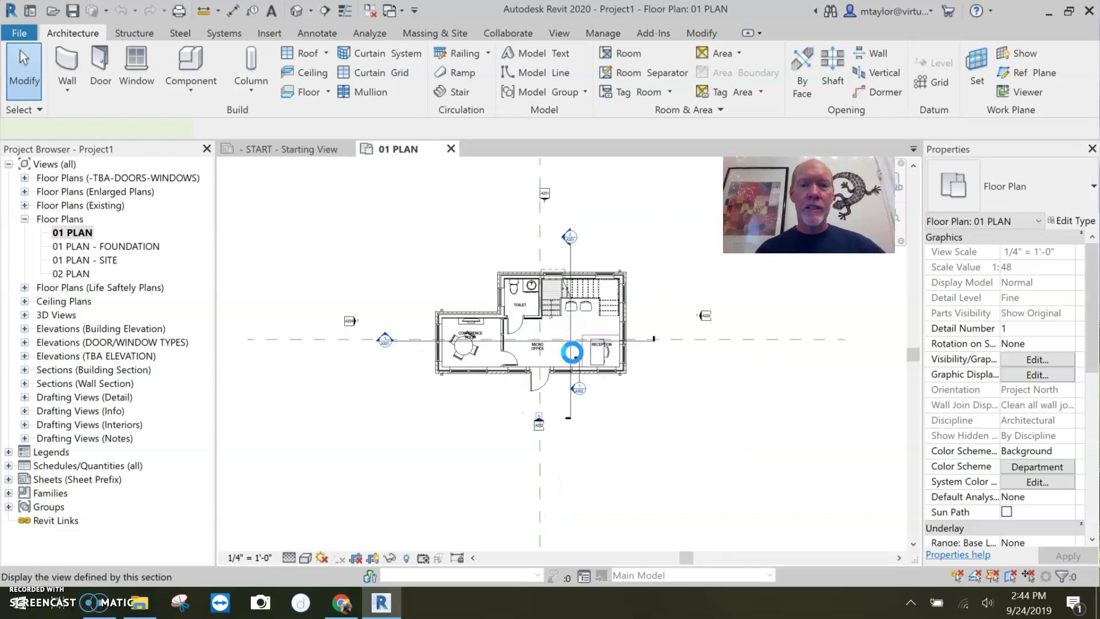
left_click(571, 351)
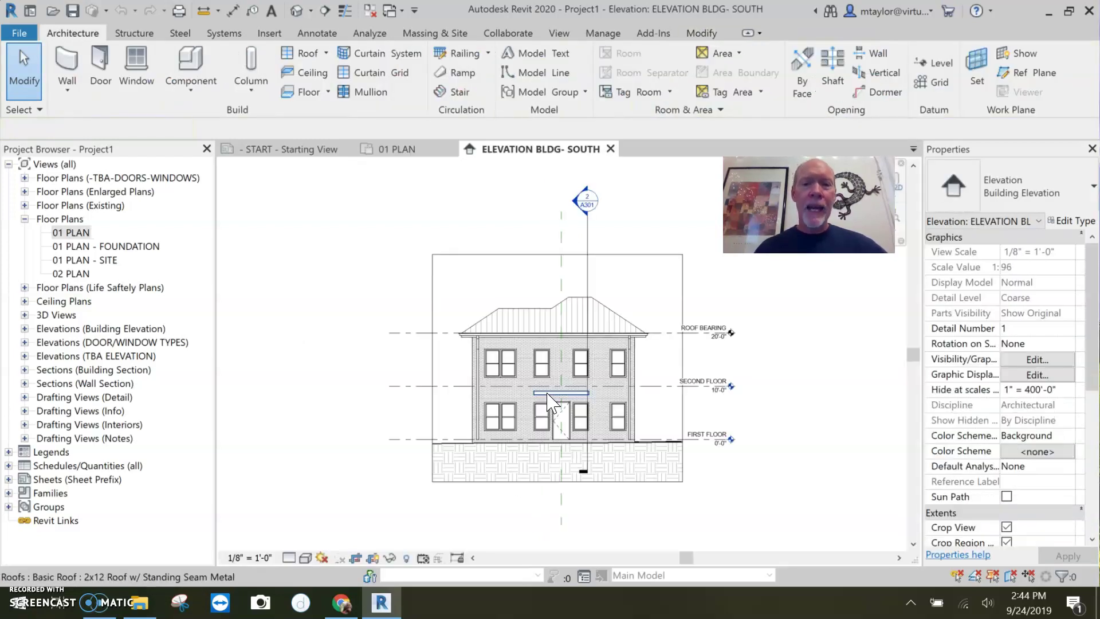
scroll(552, 394, "up", 5)
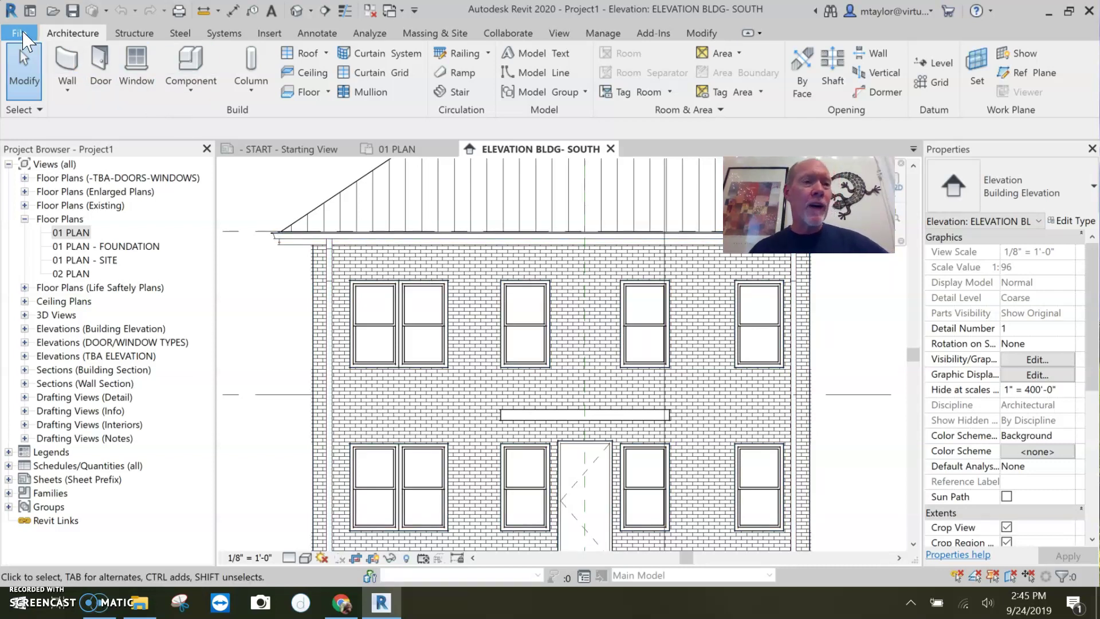
Create a new family from the Generic Model line based.rft template.
left_click(22, 34)
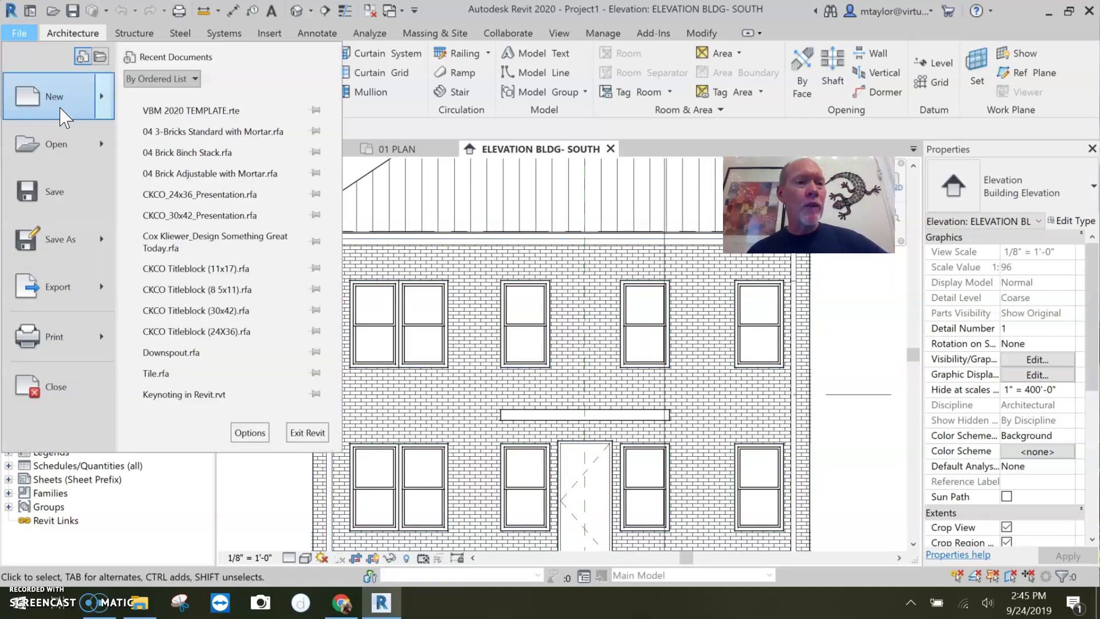
mouse_move(56, 106)
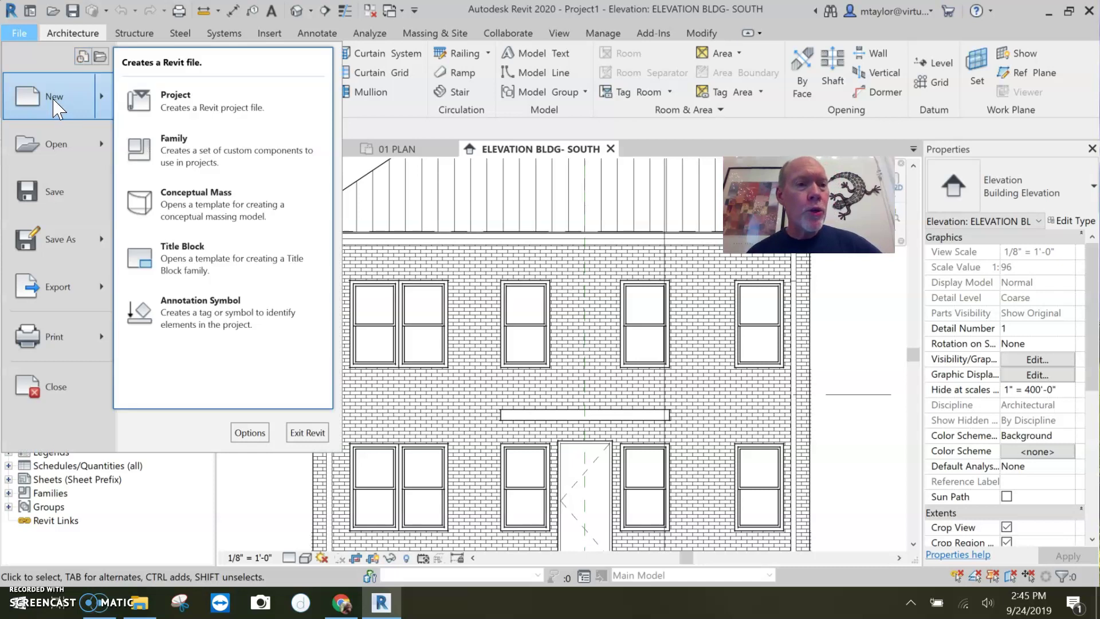
left_click(201, 153)
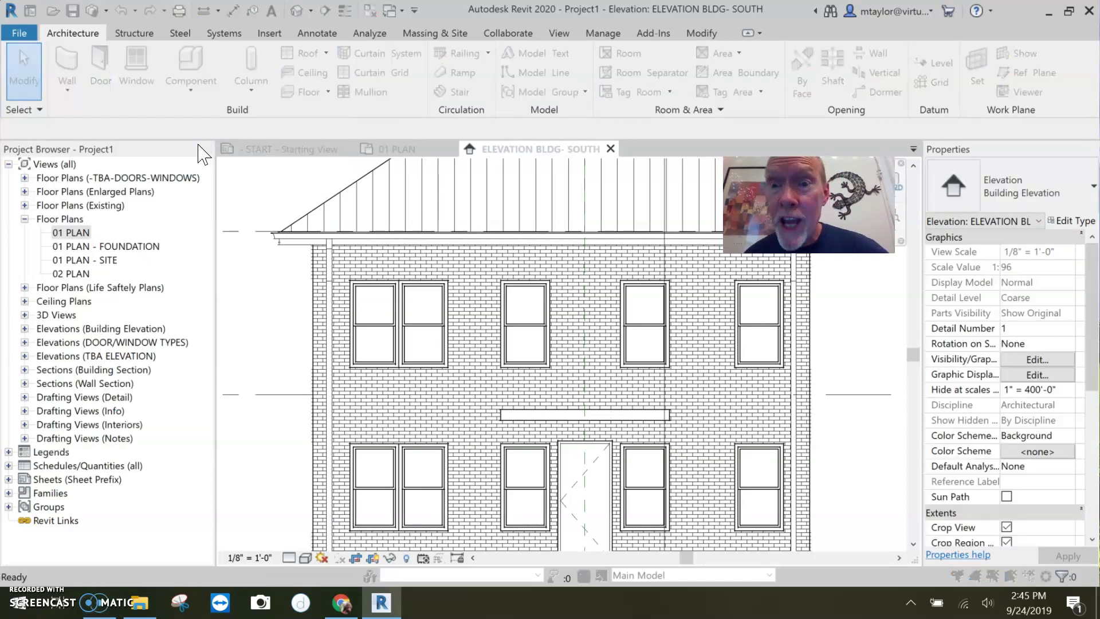
scroll(215, 235, "down", 7)
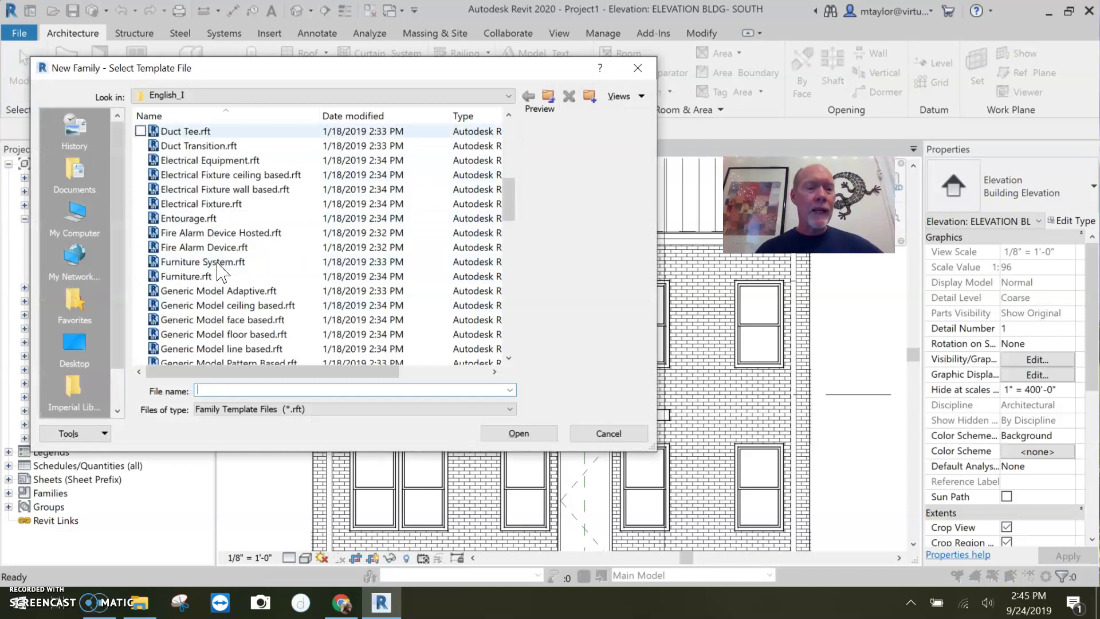
scroll(218, 246, "down", 2)
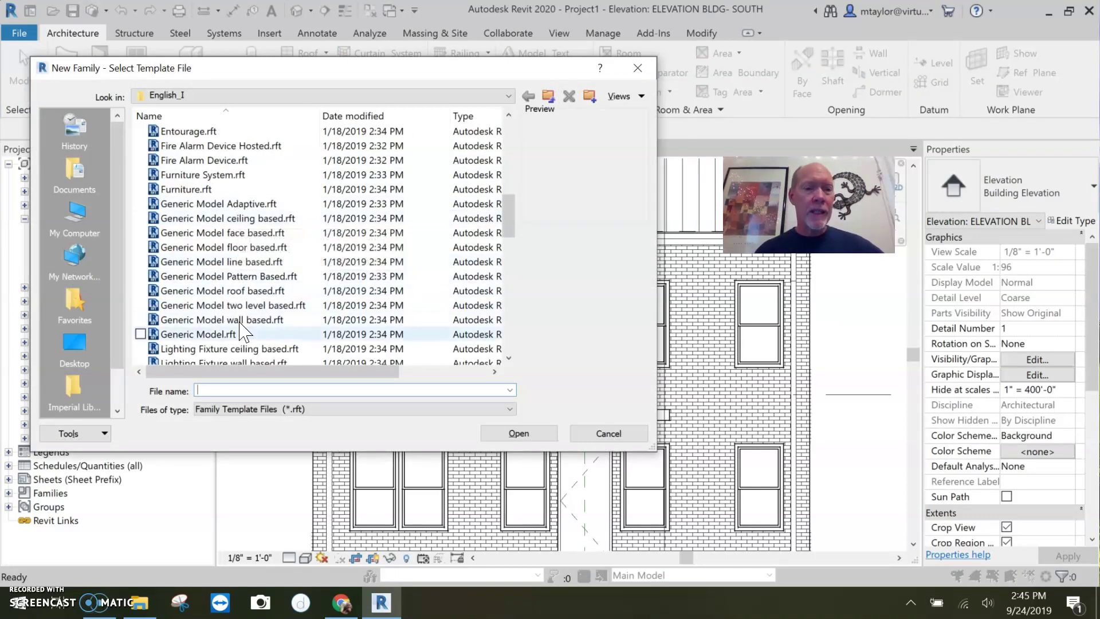
left_click(260, 263)
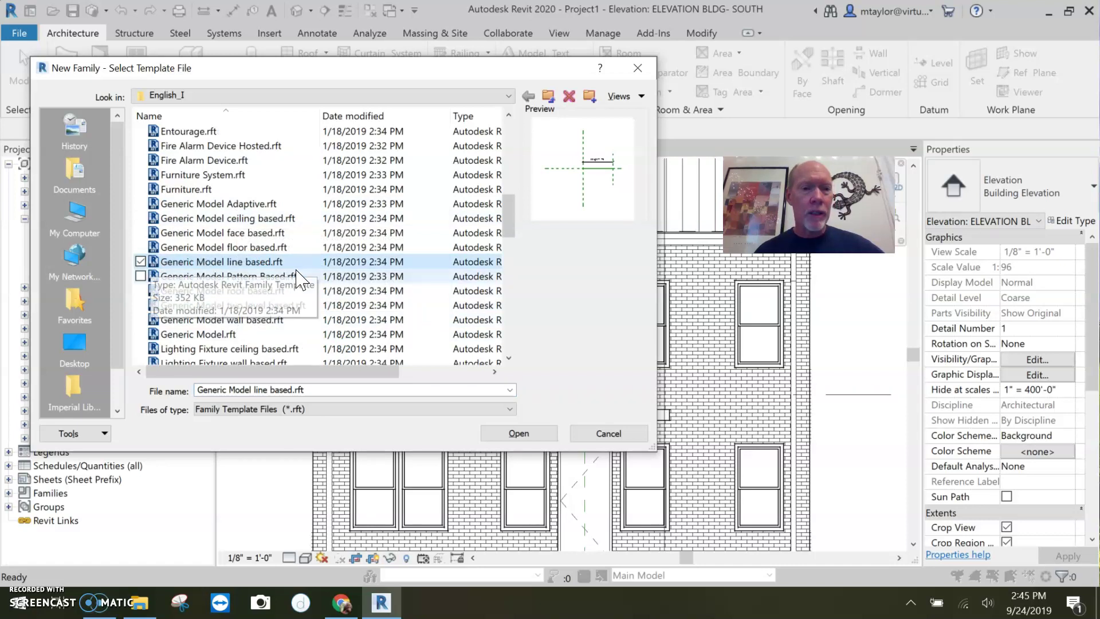
left_click(520, 434)
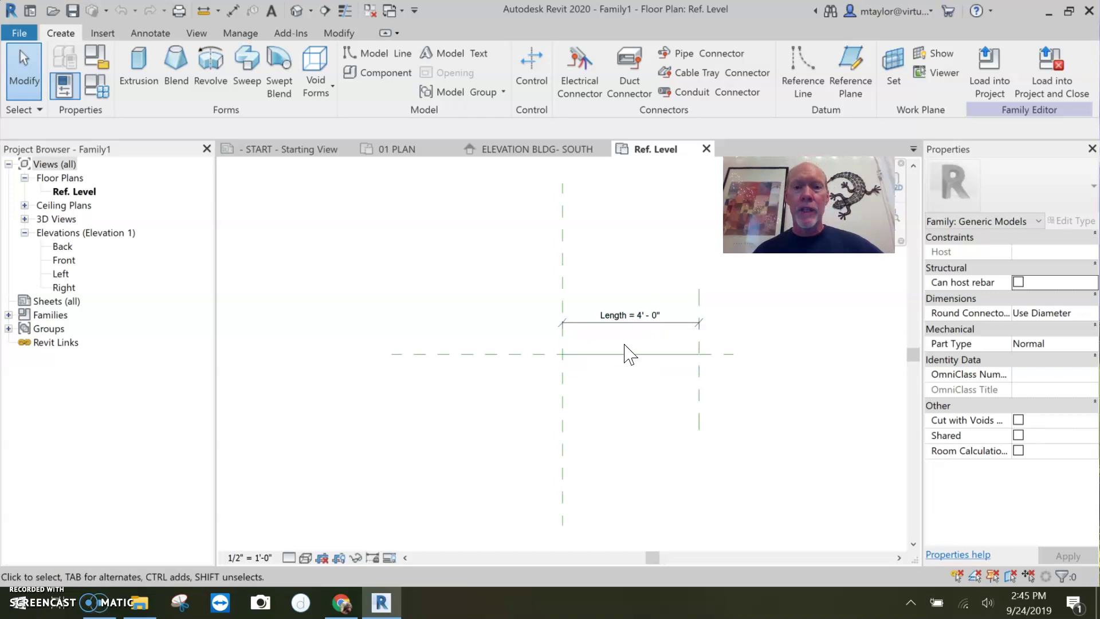
scroll(591, 423, "up", 2)
middle_click_drag(643, 397, 617, 406)
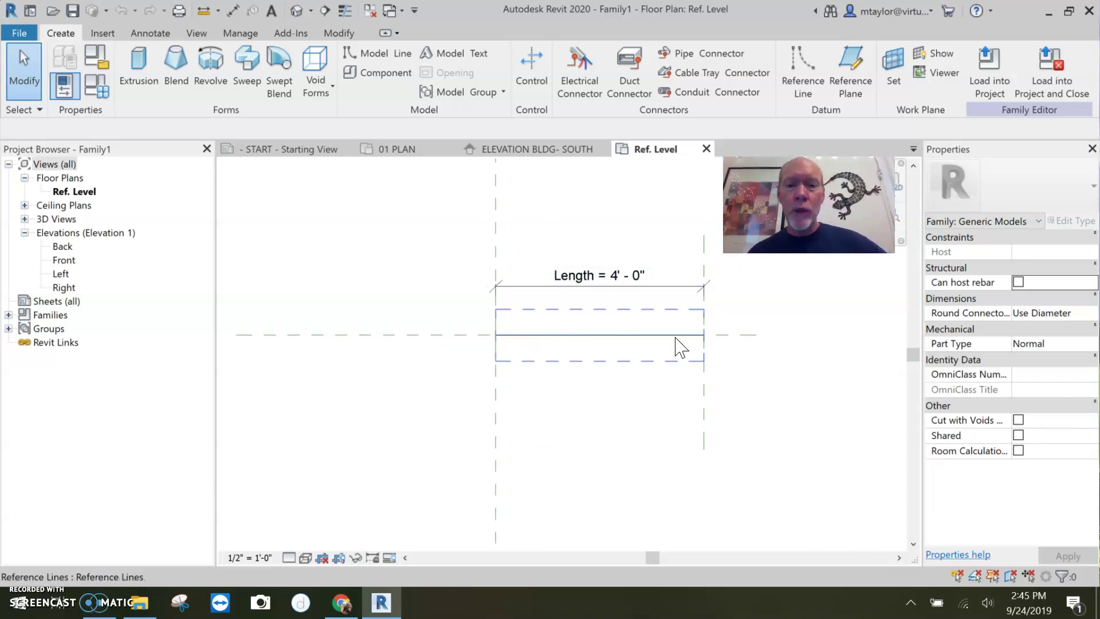
scroll(526, 395, "down", 3)
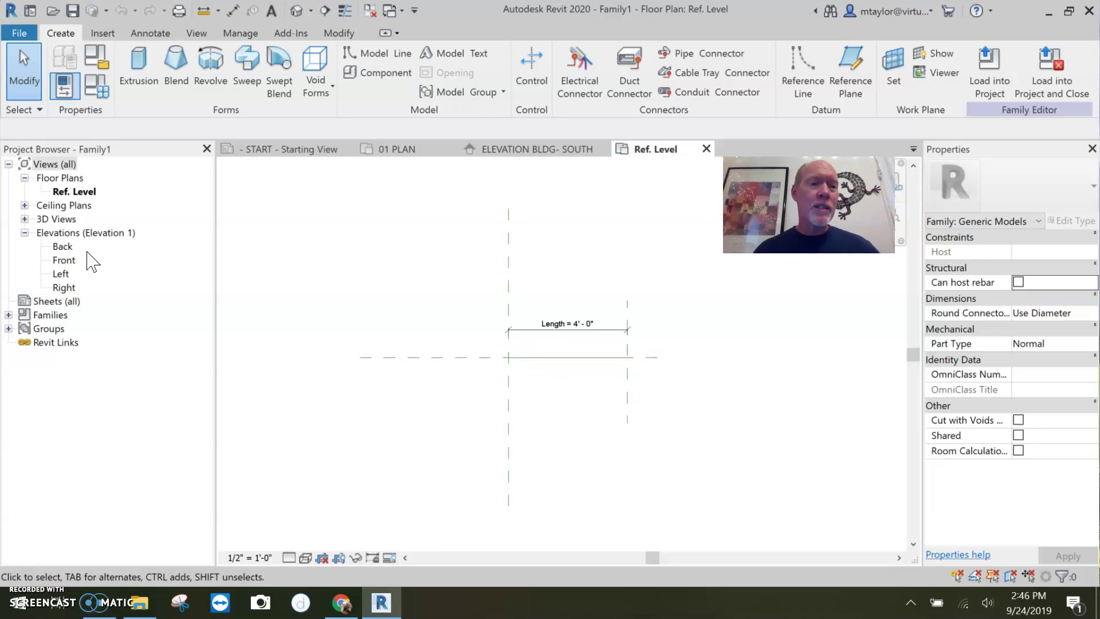
Open the family's Left elevation and begin a solid extrusion sketch at 1' 0" depth.
double_click(60, 275)
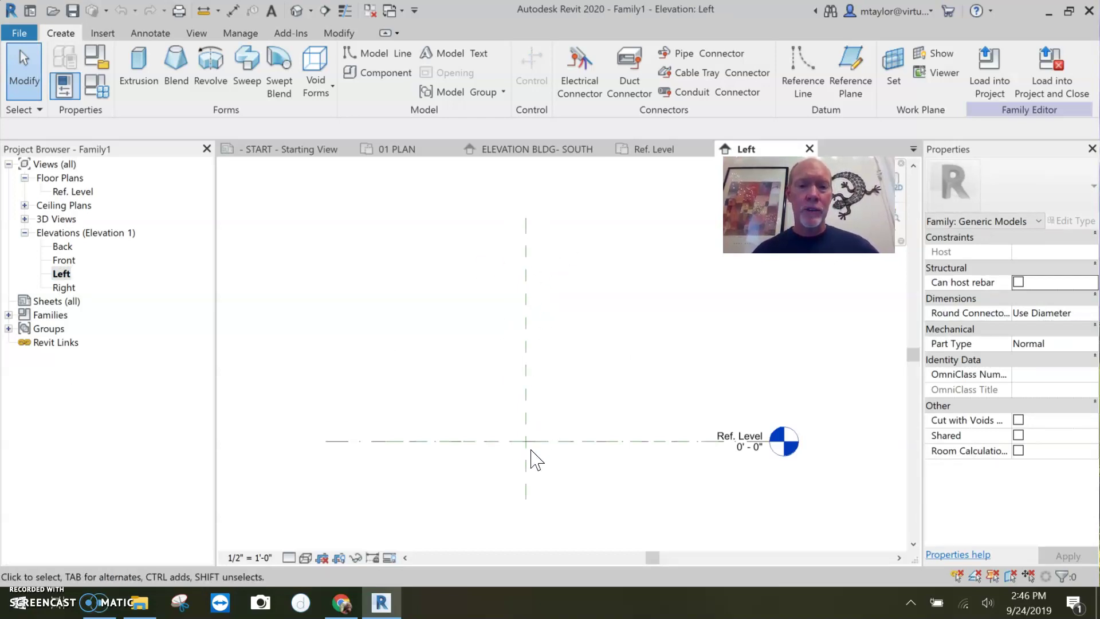
scroll(533, 456, "up", 3)
middle_click_drag(536, 448, 663, 544)
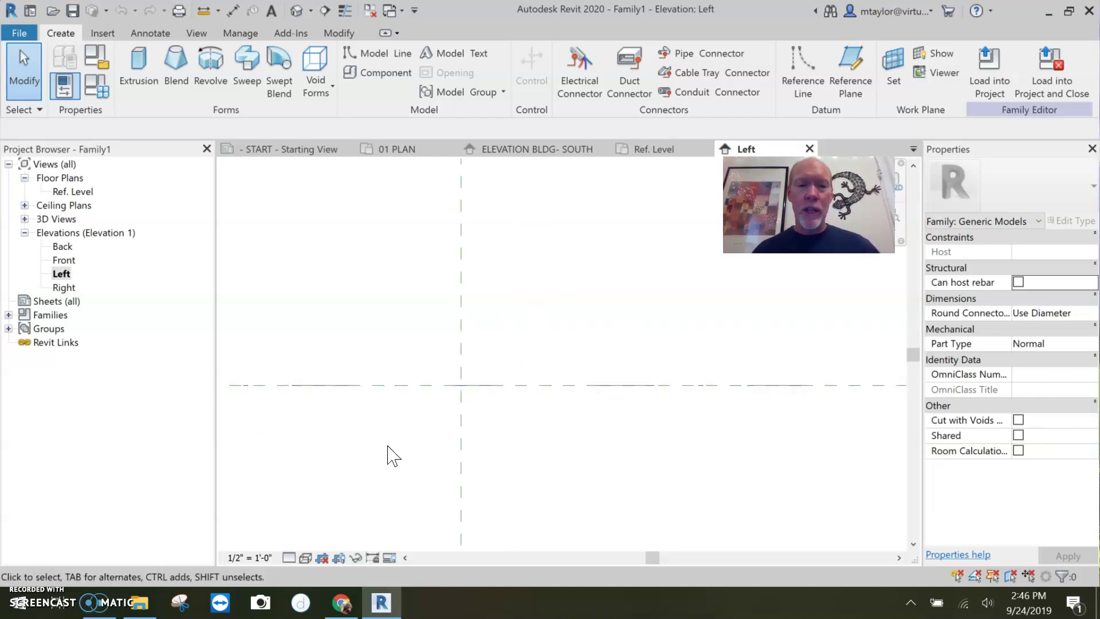
scroll(383, 445, "down", 1)
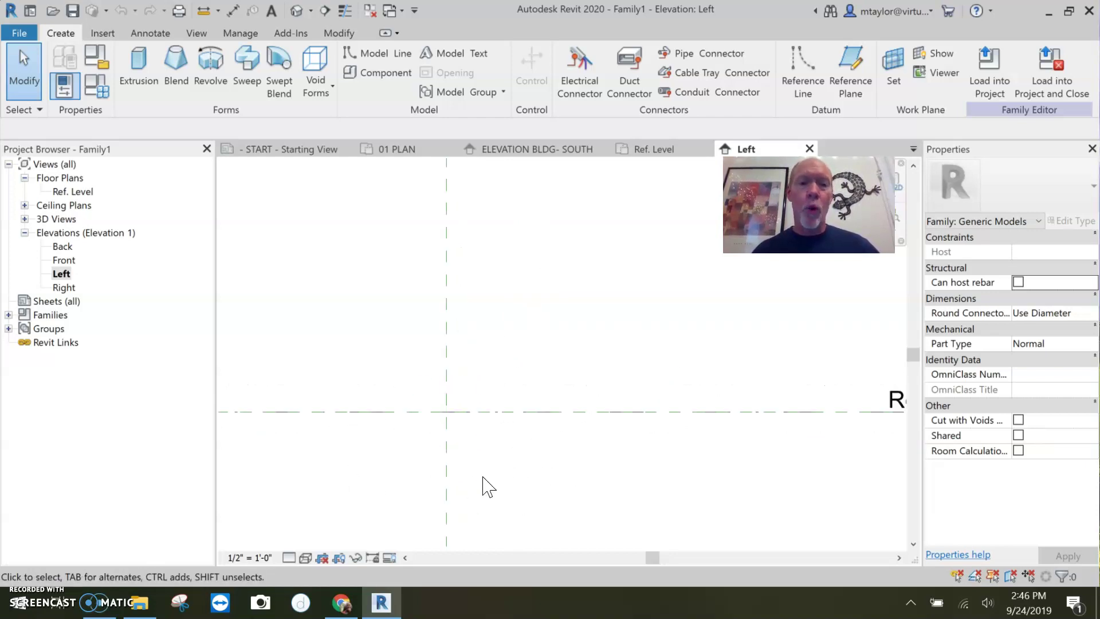
left_click(139, 67)
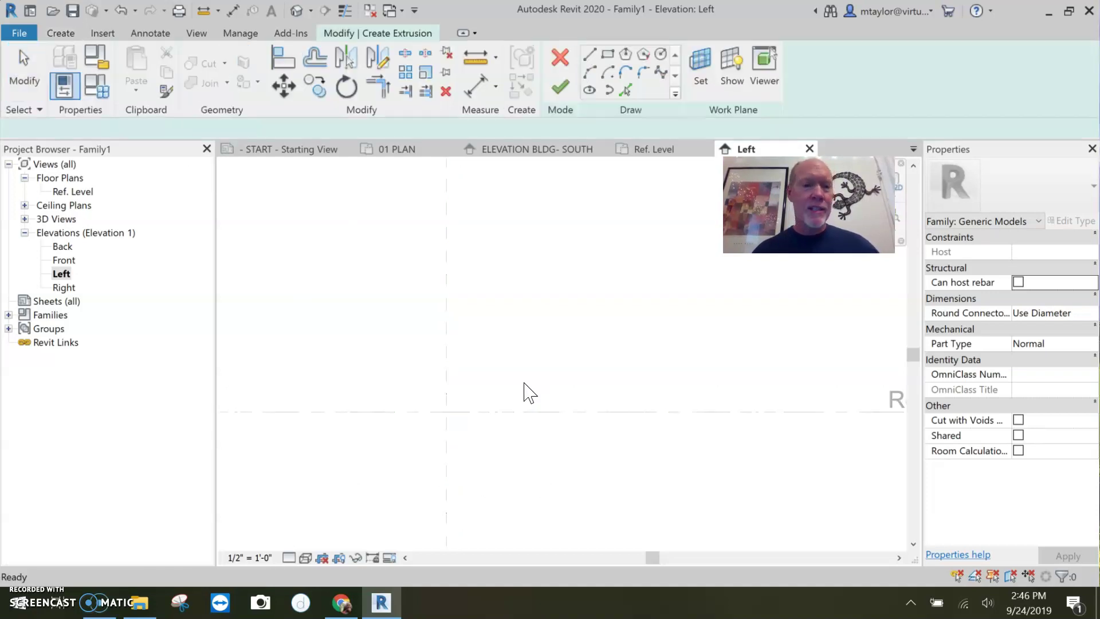
middle_click_drag(513, 403, 490, 309)
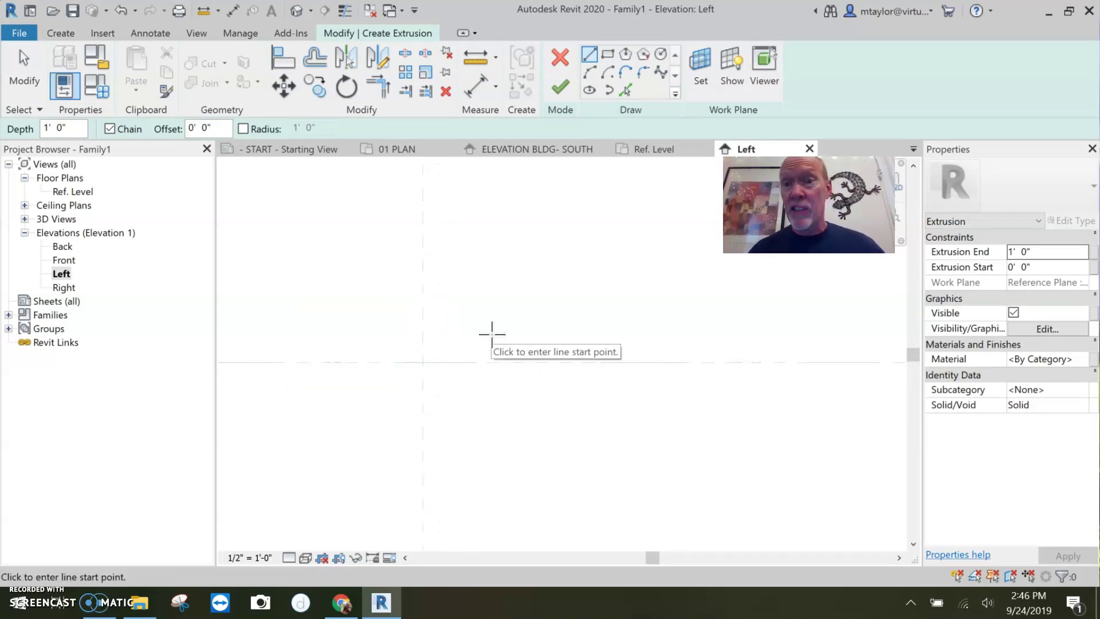
Sketch the sill profile: sloped front edge, 1'-0" top edge, back edge and bottom closing the loop.
left_click(422, 362)
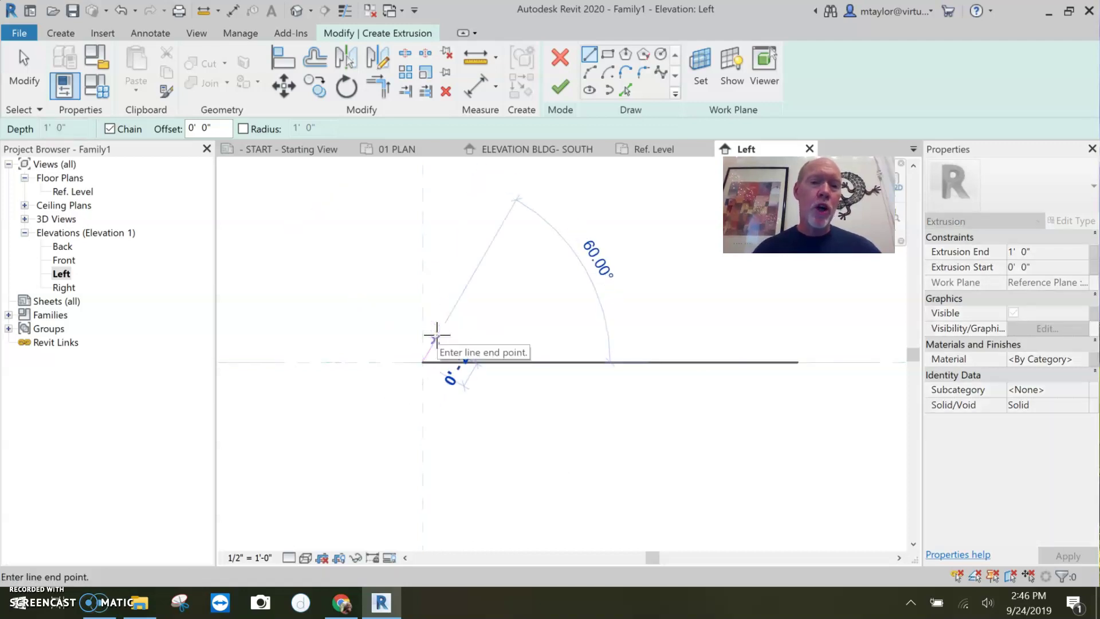
left_click(436, 340)
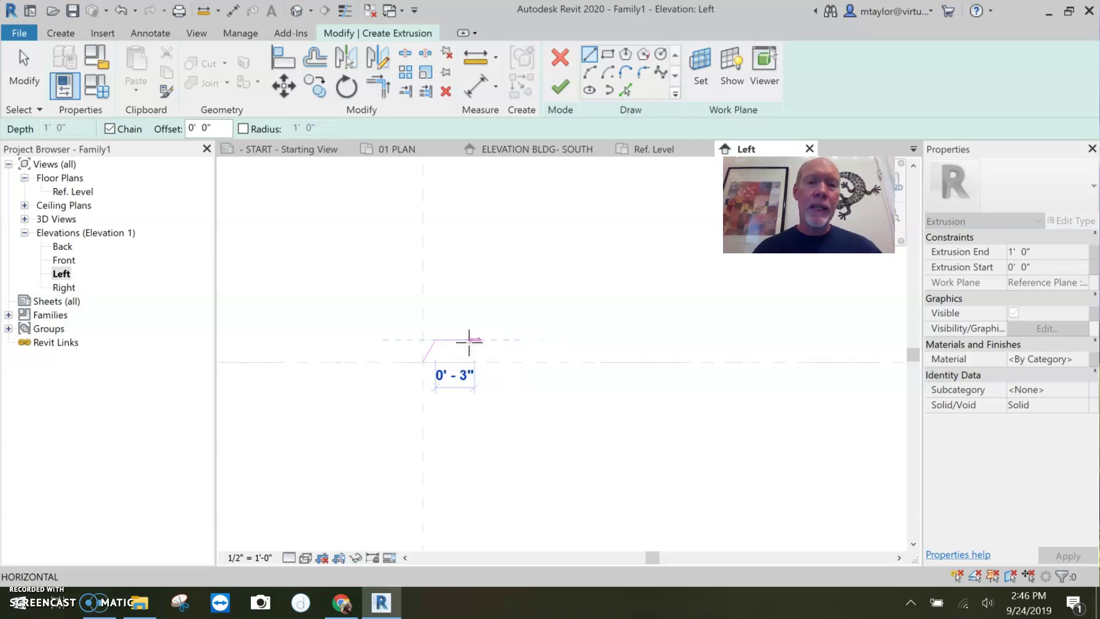
scroll(464, 339, "up", 2)
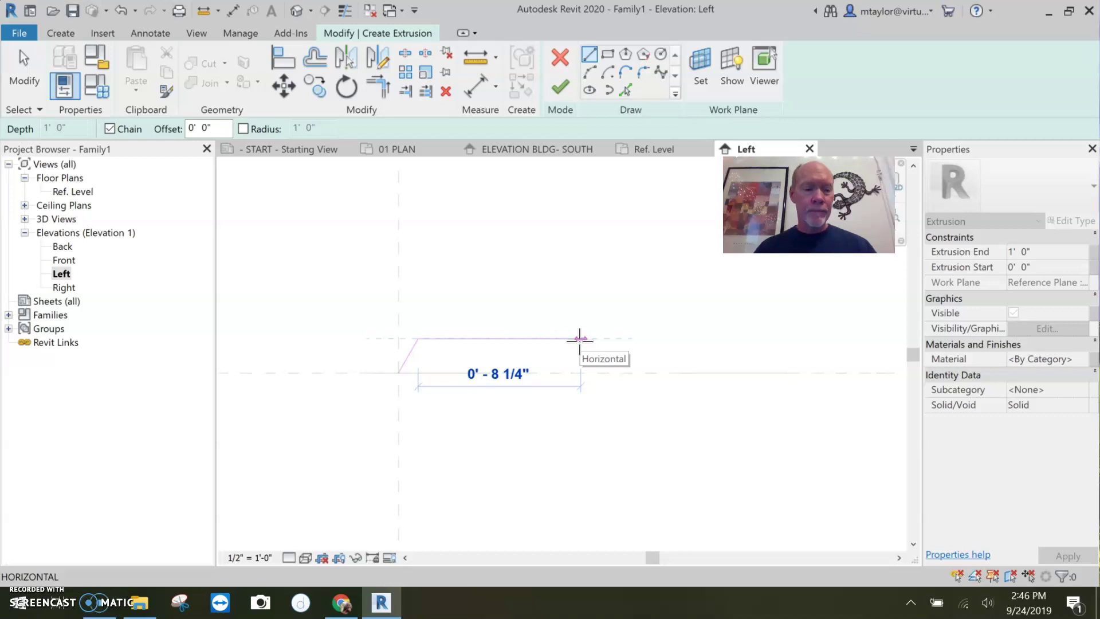
type("1")
key("Return")
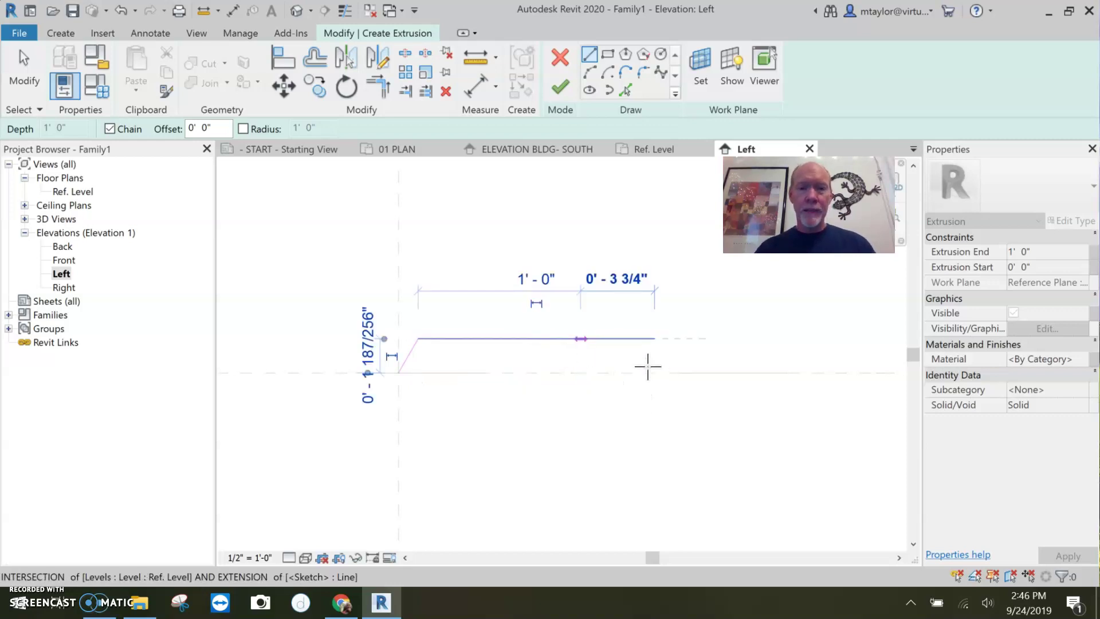
left_click(648, 367)
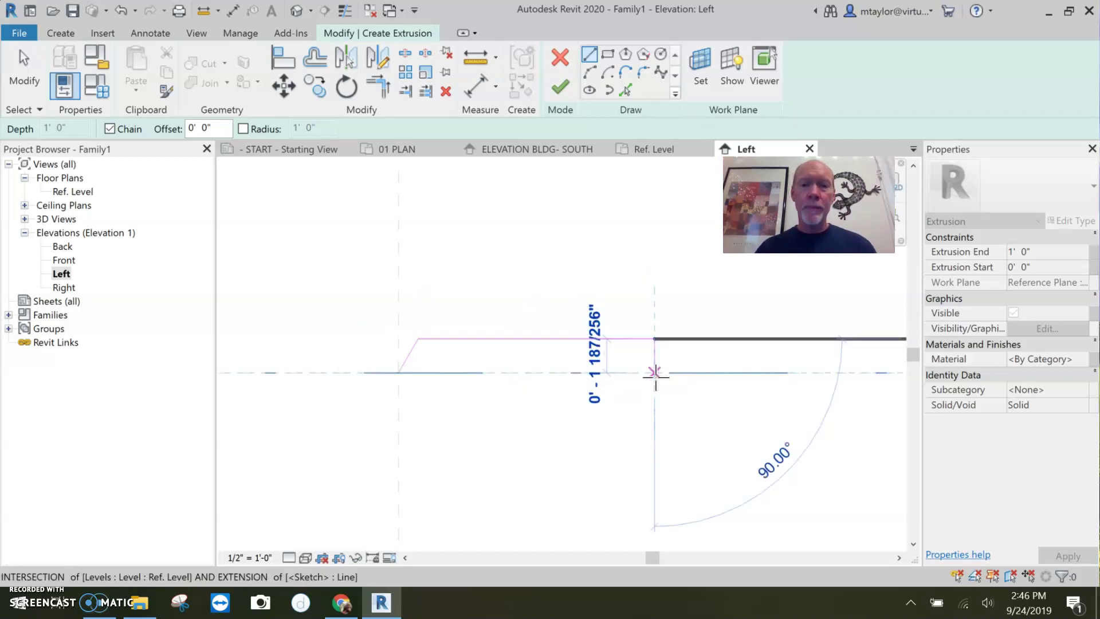
left_click(655, 373)
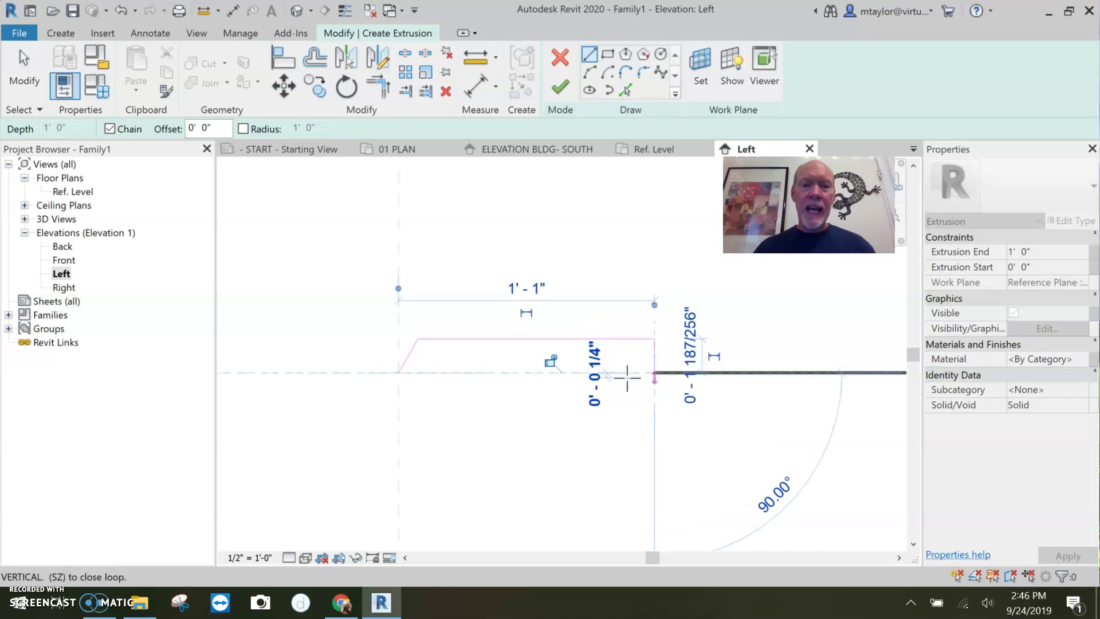
left_click(400, 373)
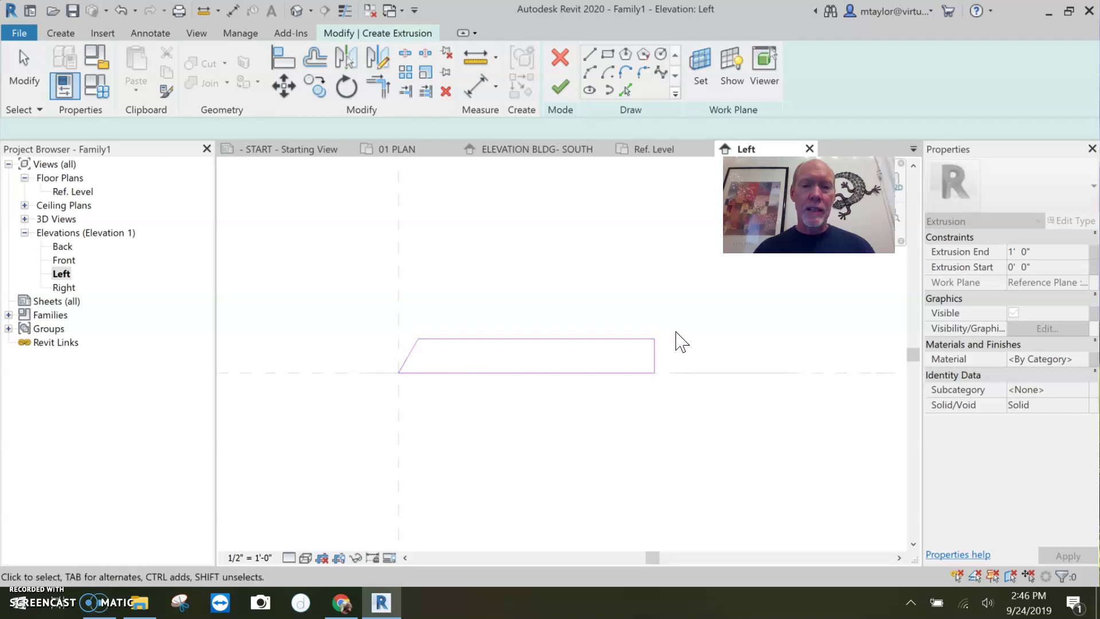
key("Escape")
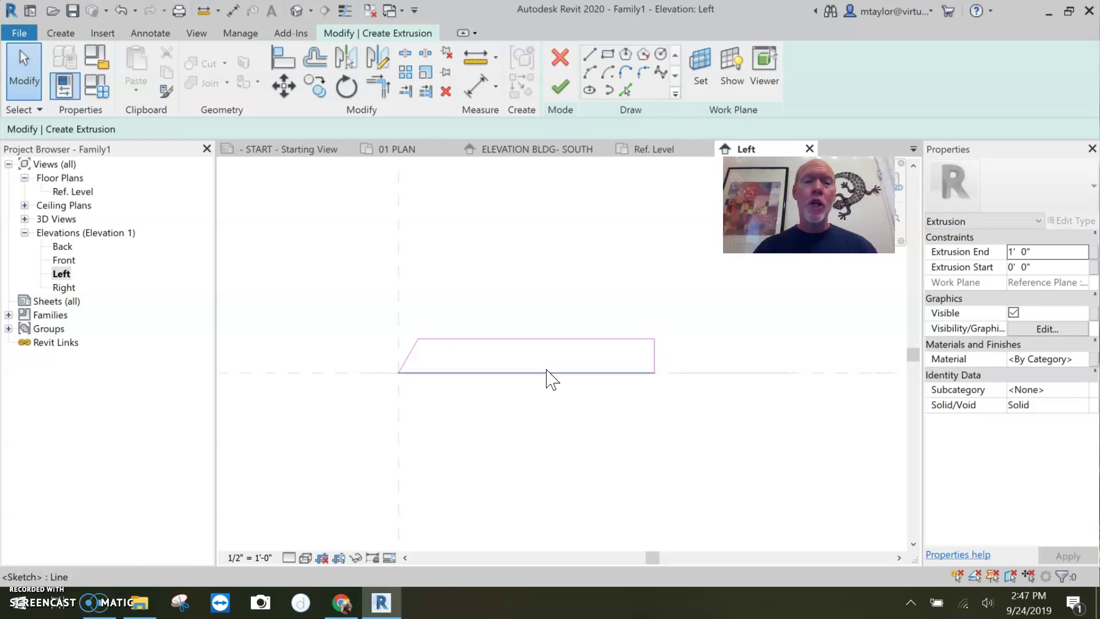
Extend the profile with a 3 5/8" segment, a new bottom line and left side.
left_click(589, 55)
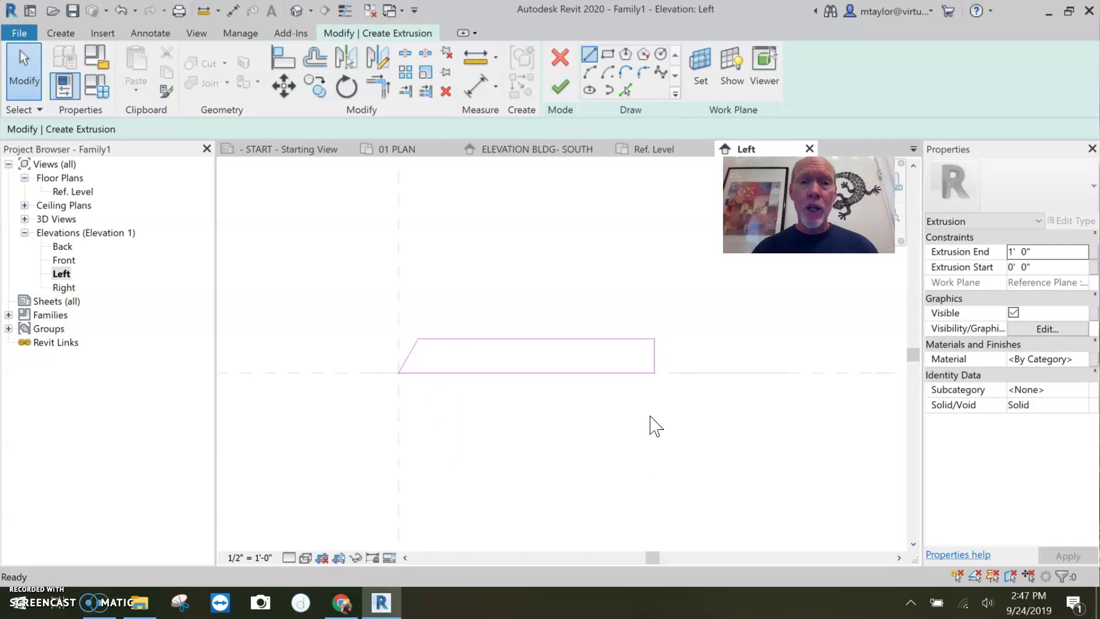
left_click(654, 373)
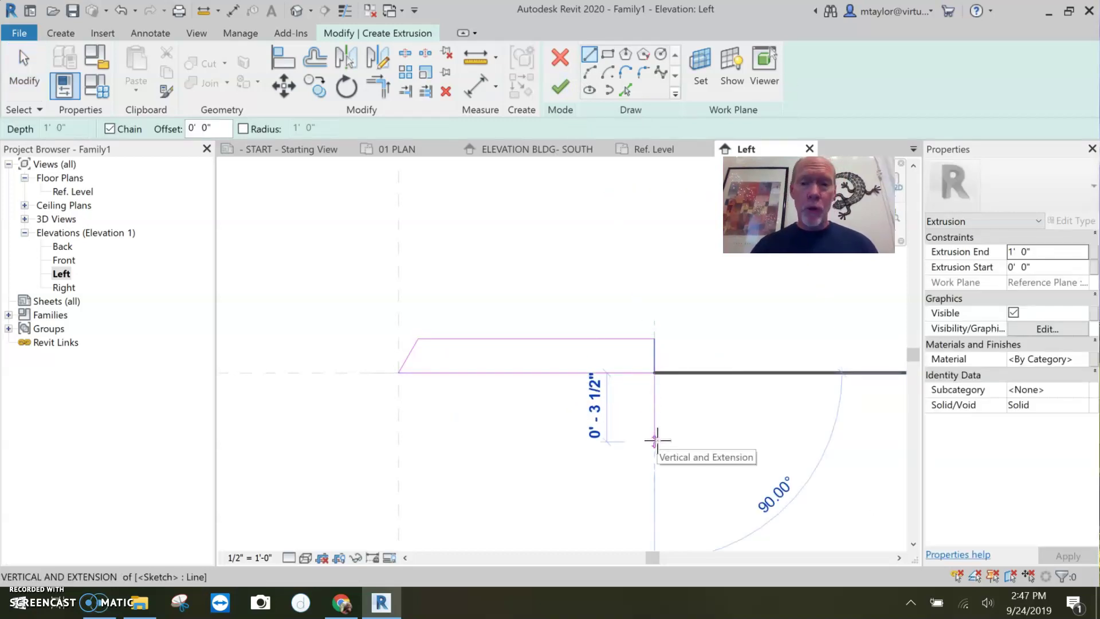
type("3")
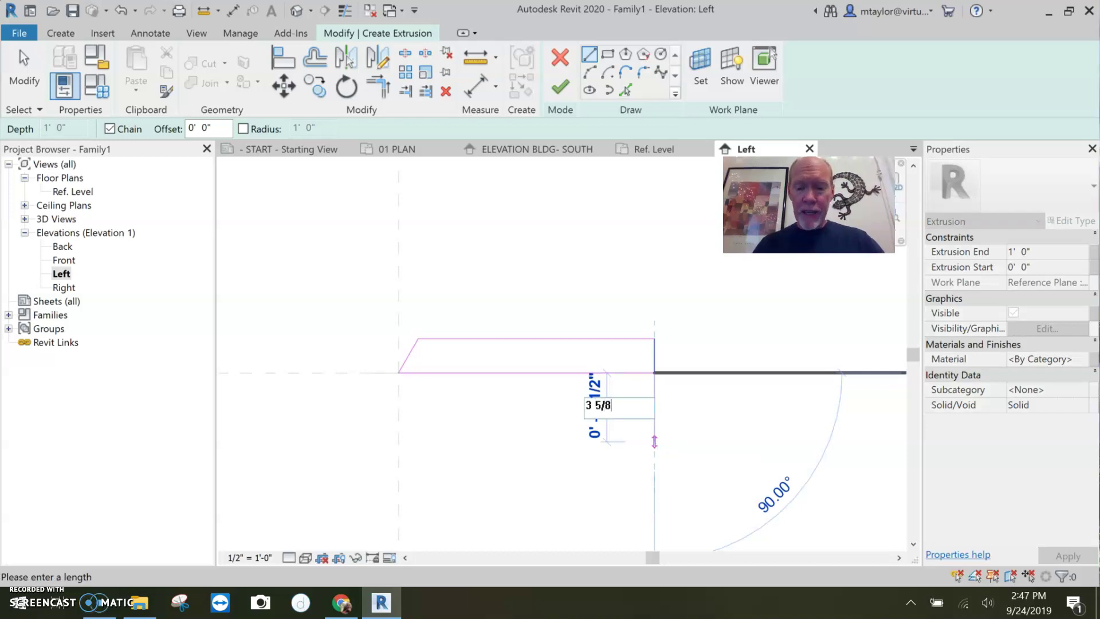
type(" 5/8")
key("Return")
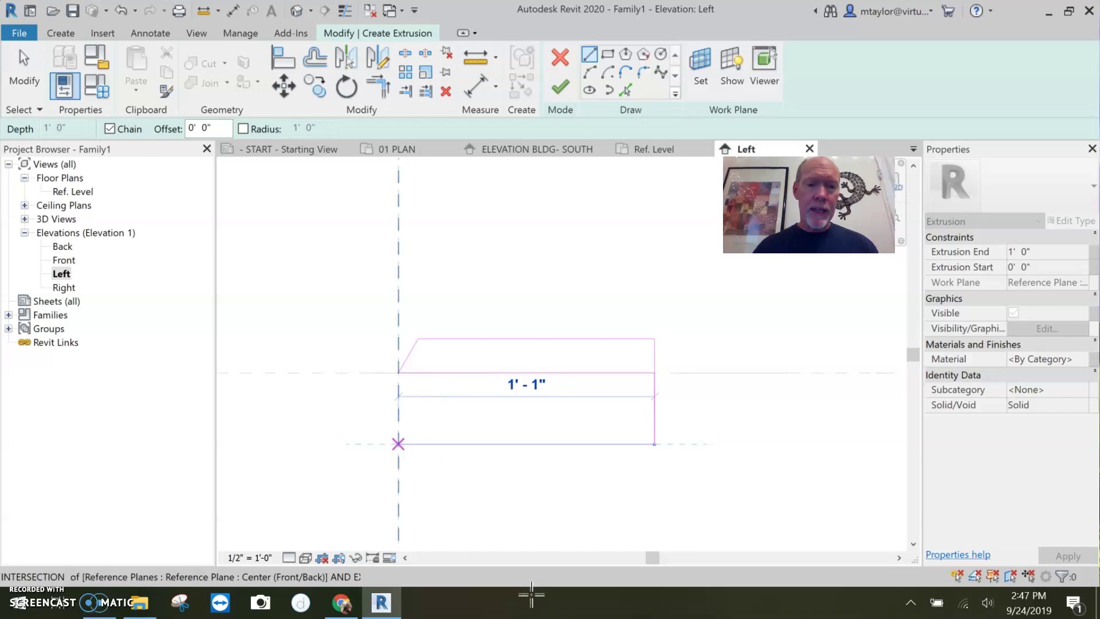
left_click(398, 443)
left_click(398, 374)
key("Escape")
key("Escape")
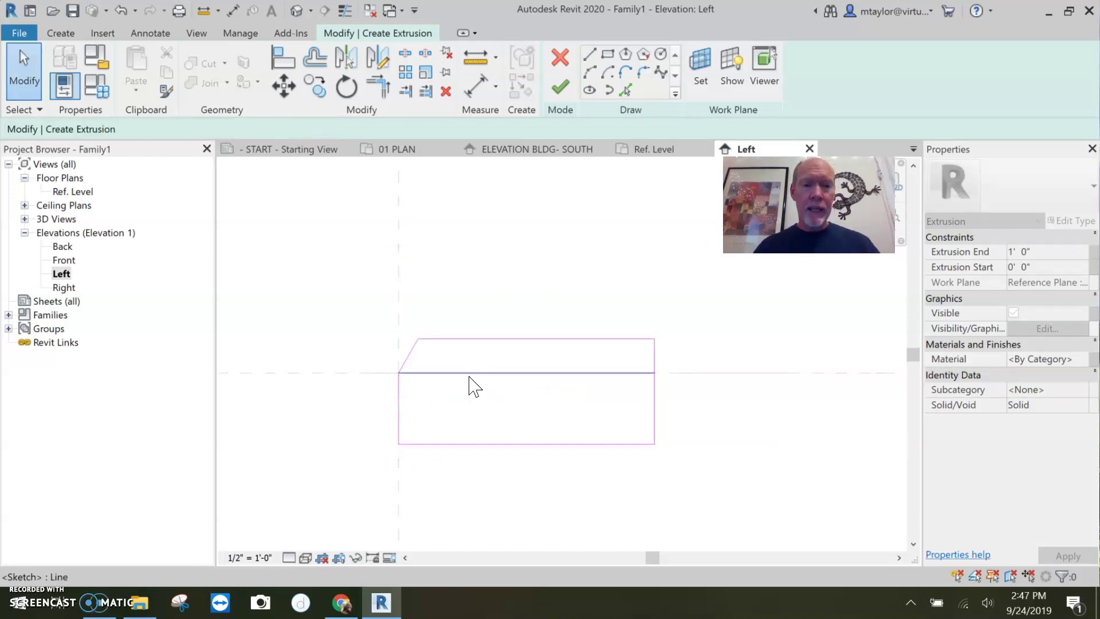
Delete the redundant middle sketch line and check the top line's length.
left_click(468, 375)
key("Delete")
left_click(398, 405)
left_click(445, 339)
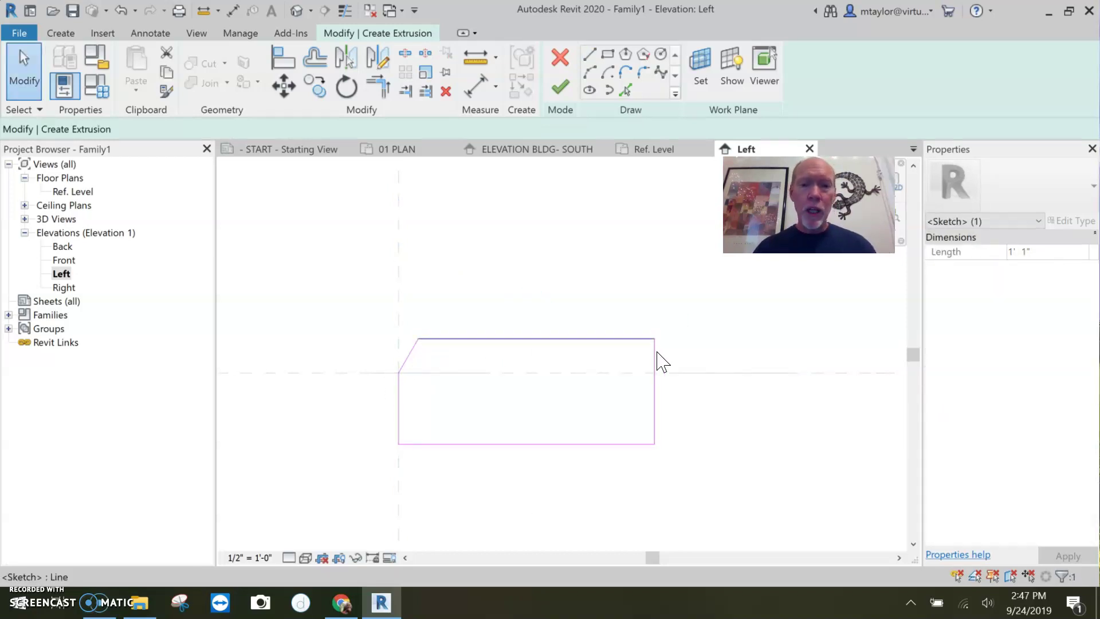
left_click(400, 351)
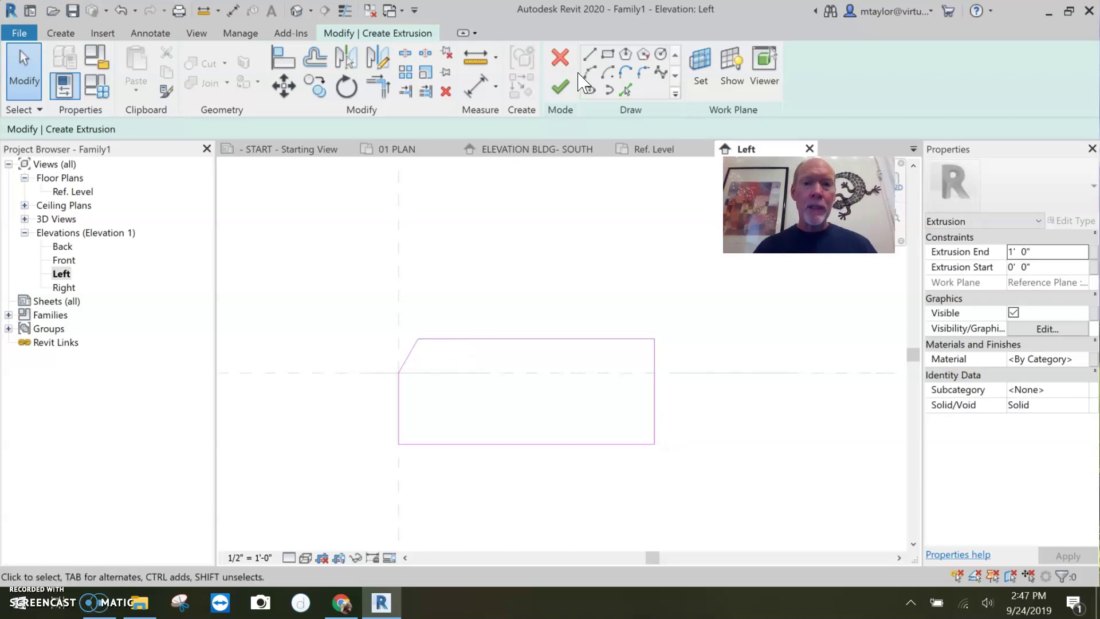
Sketch a small rectangular notch on the profile's top edge.
left_click(590, 54)
scroll(438, 335, "up", 2)
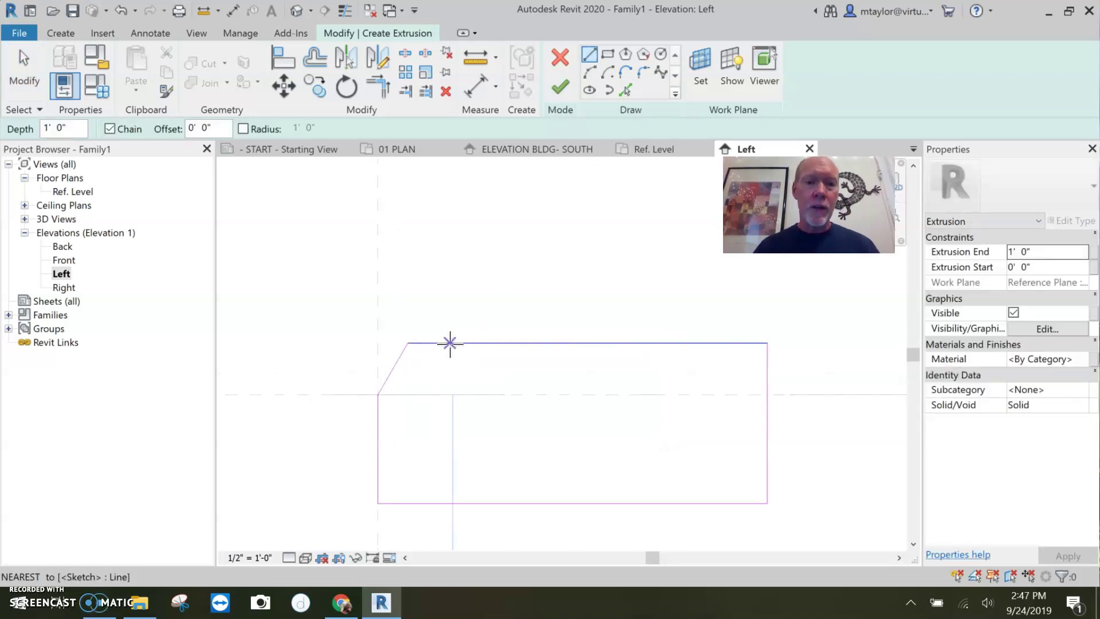
left_click(451, 343)
left_click(454, 357)
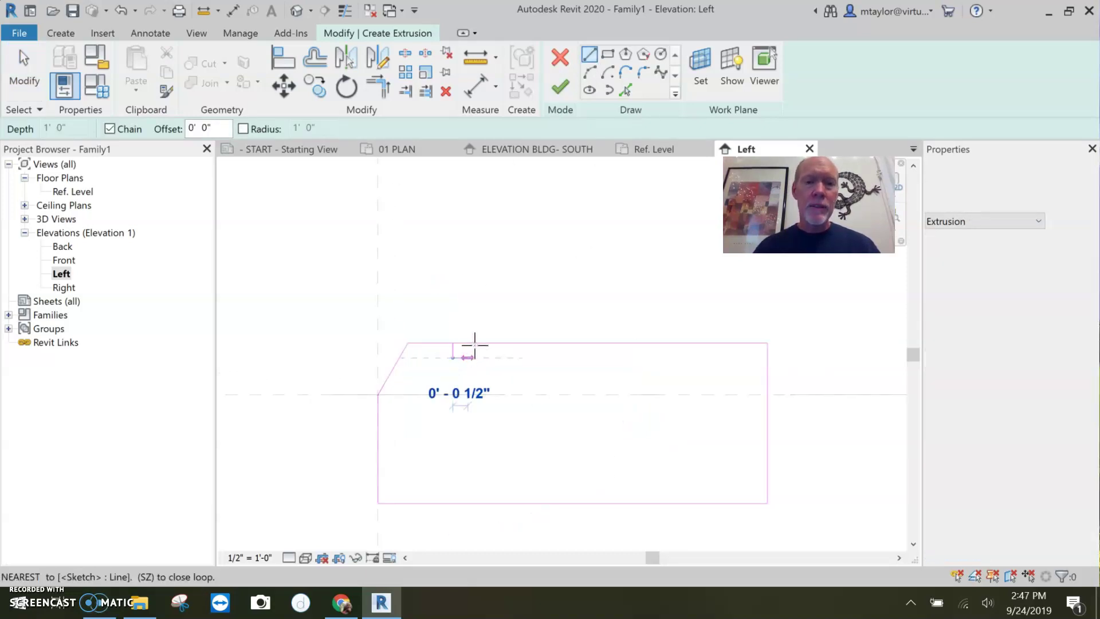
left_click(468, 357)
left_click(468, 342)
key("Escape")
key("Escape")
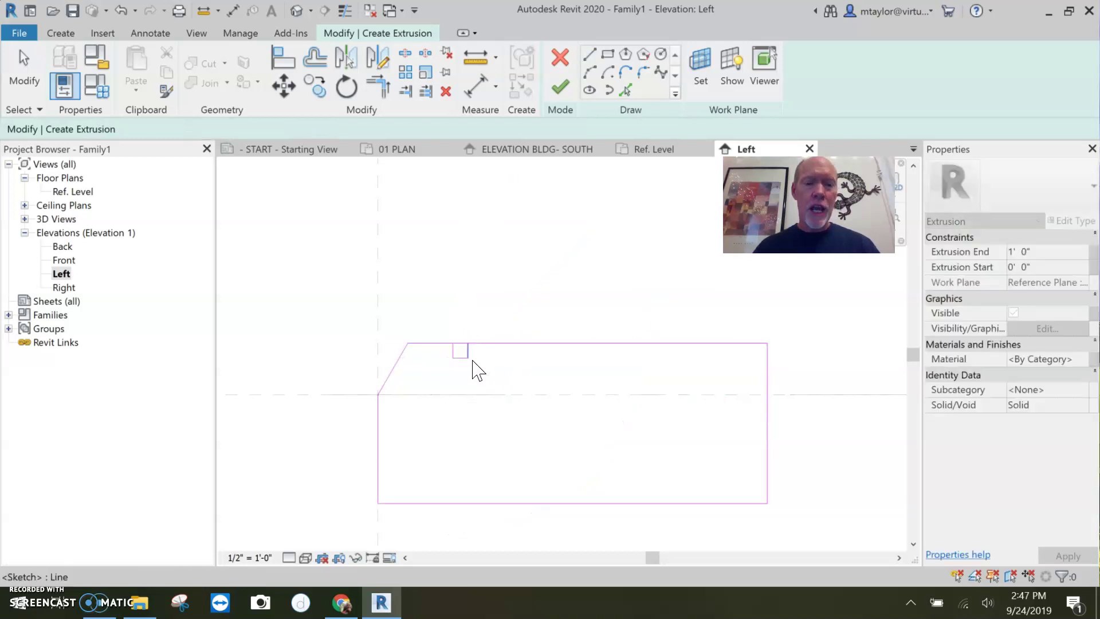
Widen the notch and trim the top lines to a corner so the outline closes.
left_click(472, 352)
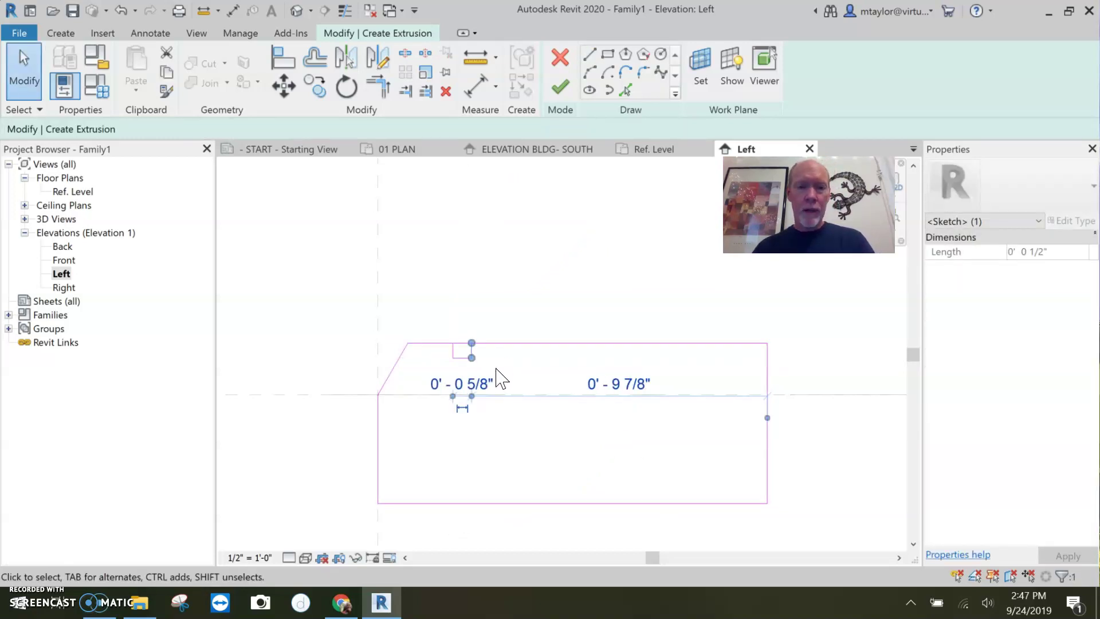
left_click_drag(472, 353, 509, 352)
key("s")
key("l")
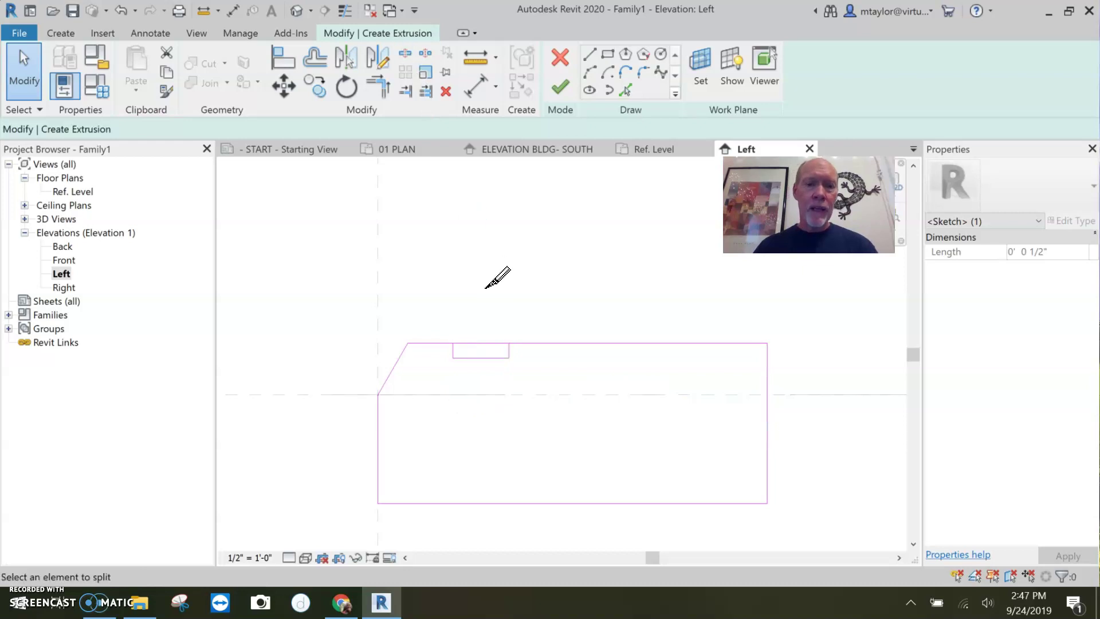
key("t")
key("r")
scroll(443, 323, "up", 3)
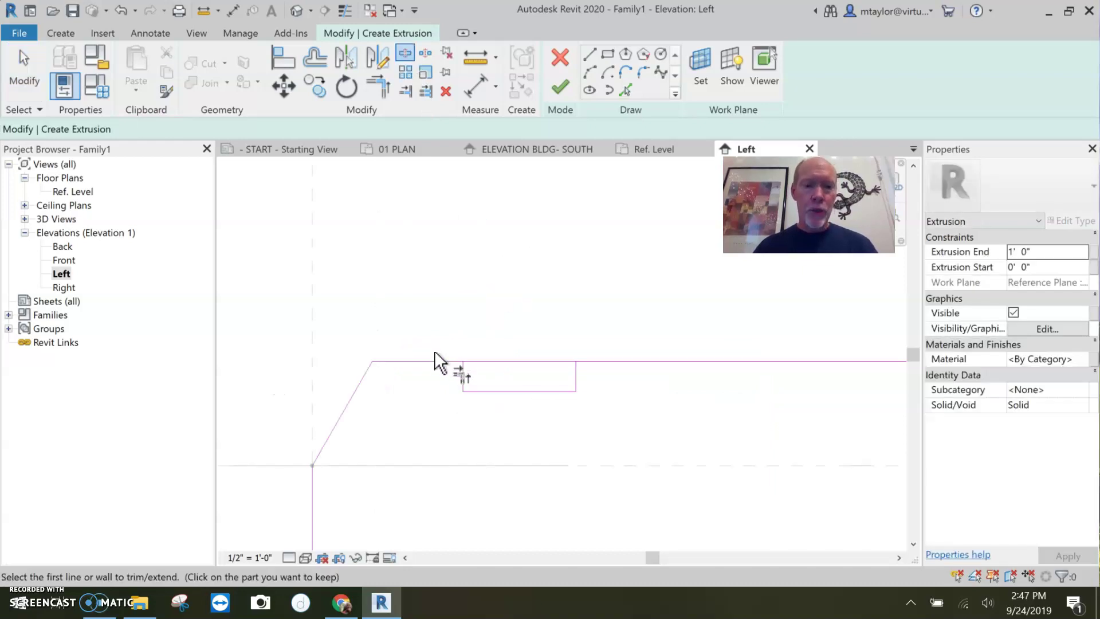
left_click(434, 355)
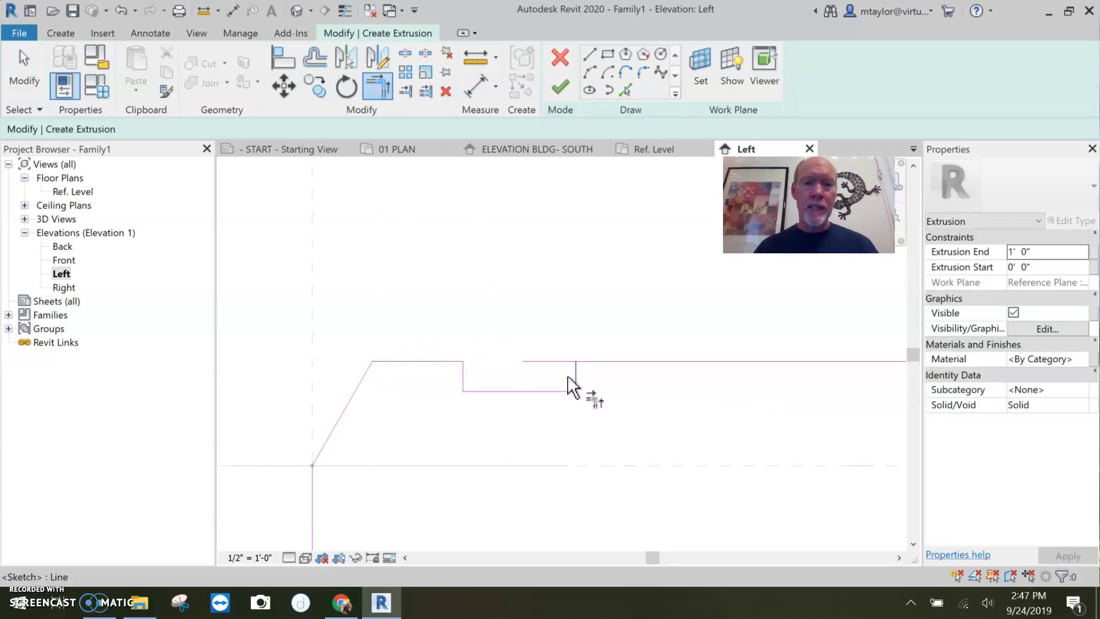
left_click(592, 361)
scroll(583, 381, "down", 5)
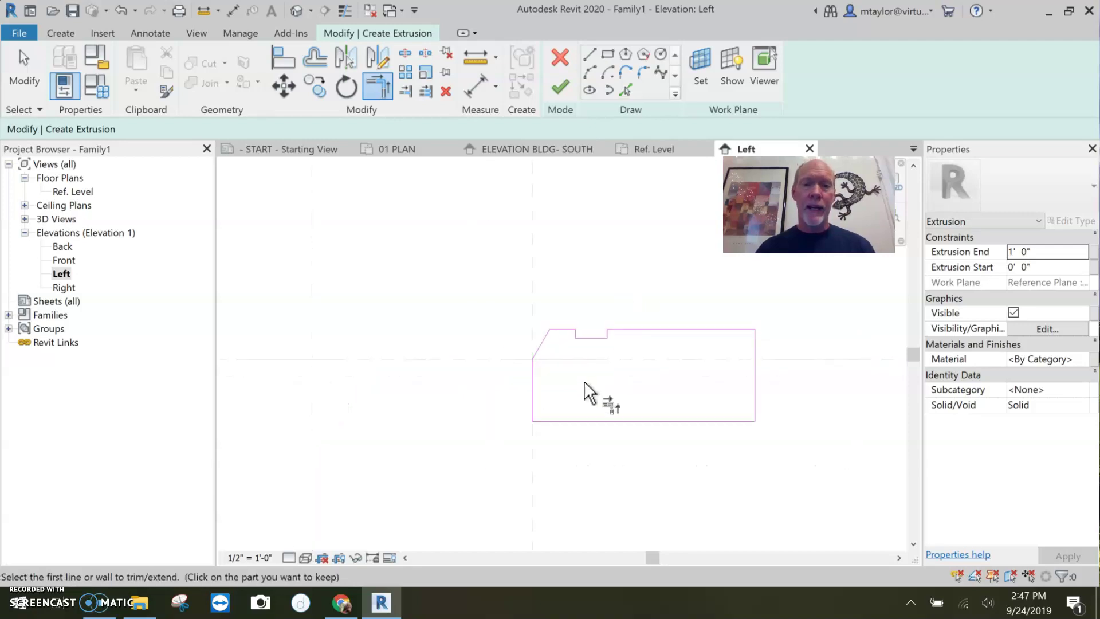
middle_click_drag(690, 375, 570, 385)
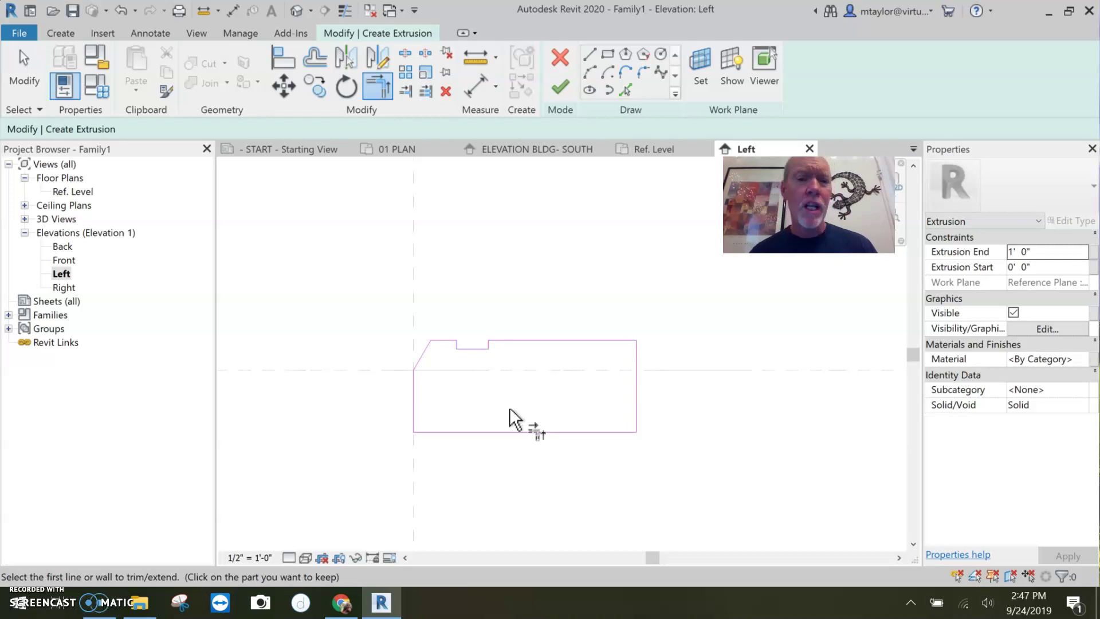
Place aligned dimensions from the Ref. Level to the 3 5/8" bottom and top edge.
key("d")
key("i")
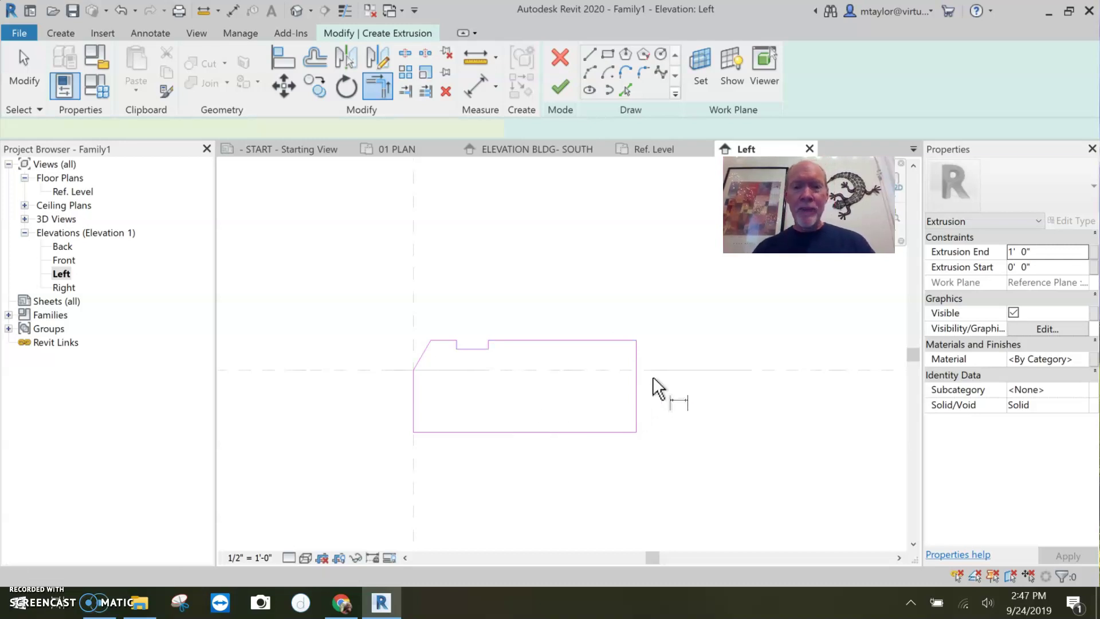
left_click(670, 369)
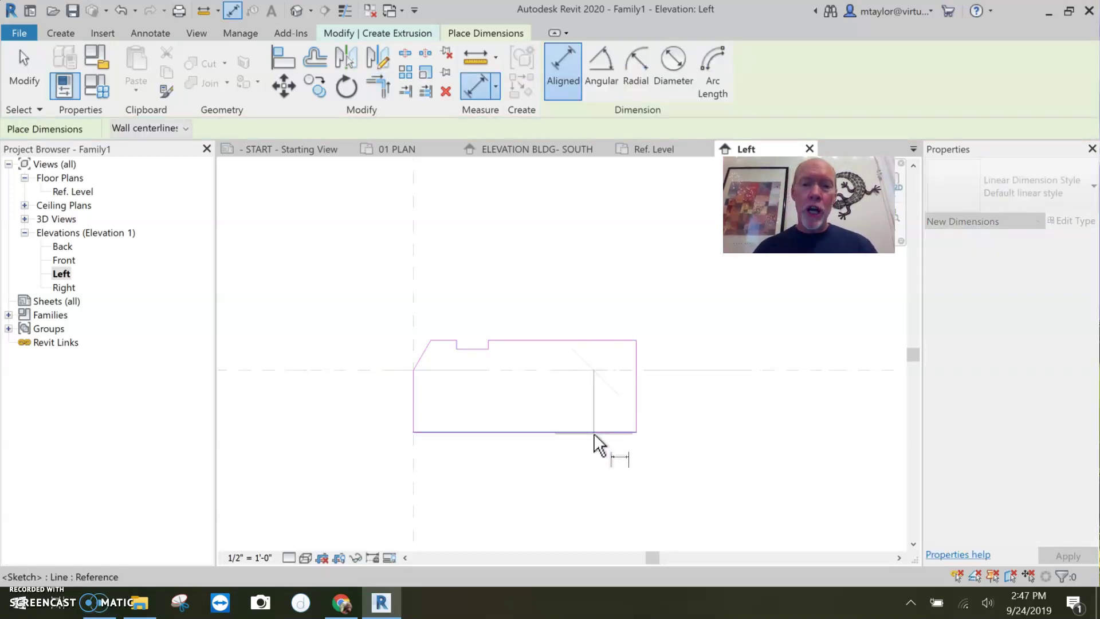
left_click(797, 459)
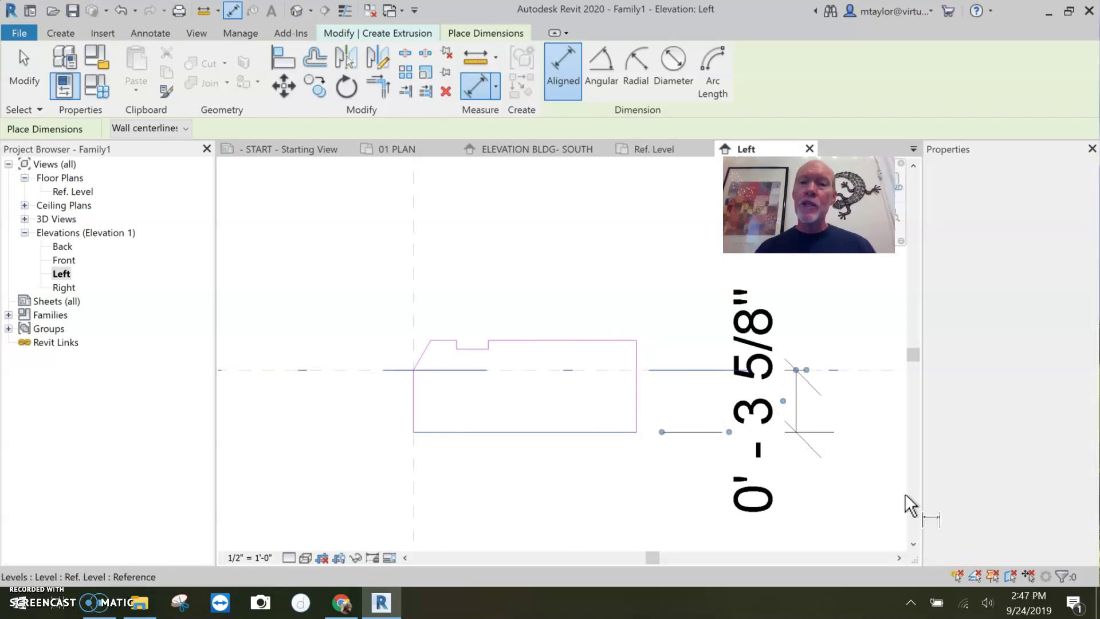
left_click(596, 342)
left_click(602, 370)
left_click(603, 280)
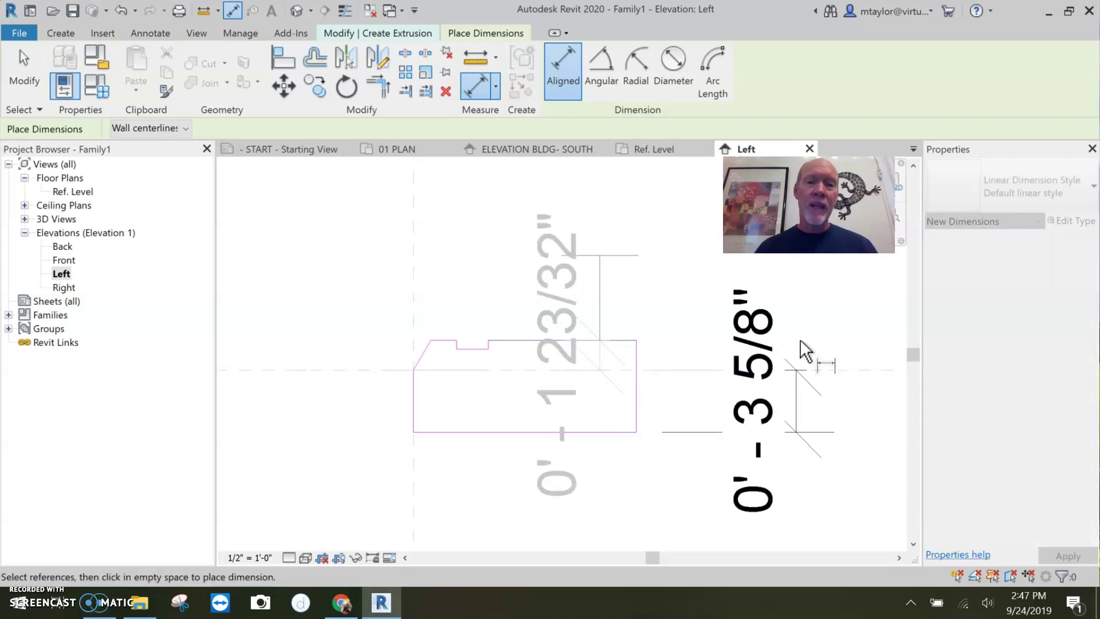
key("Escape")
key("Escape")
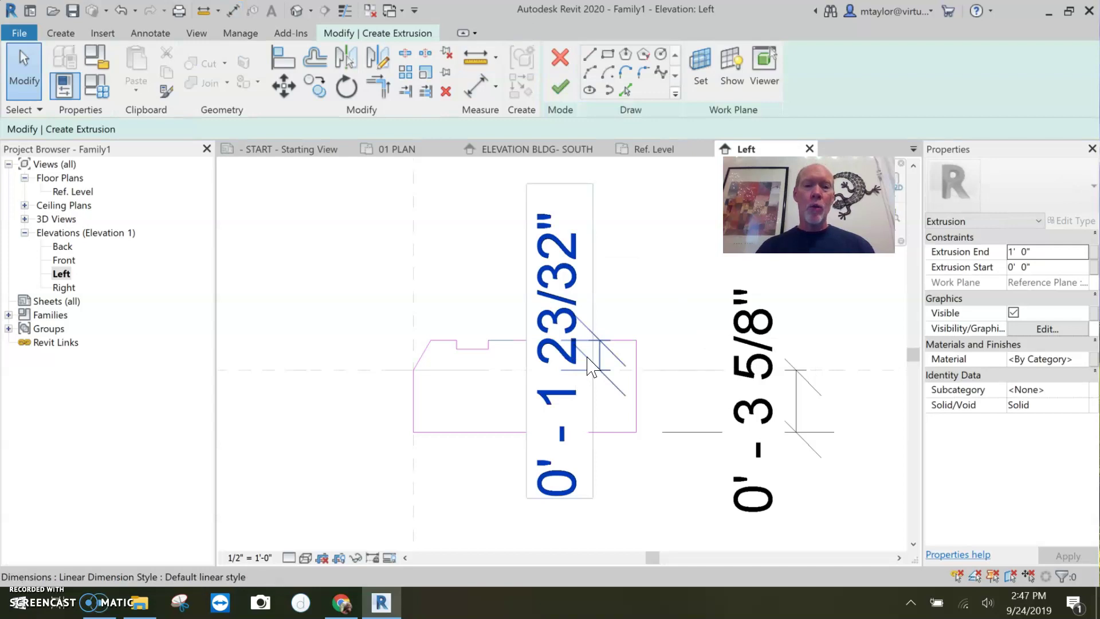
Change the 1 23/32" top-edge distance to 1" and move that dimension left of the sill.
mouse_move(322, 304)
left_mouse_down()
mouse_move(697, 357)
mouse_move(693, 367)
left_mouse_up()
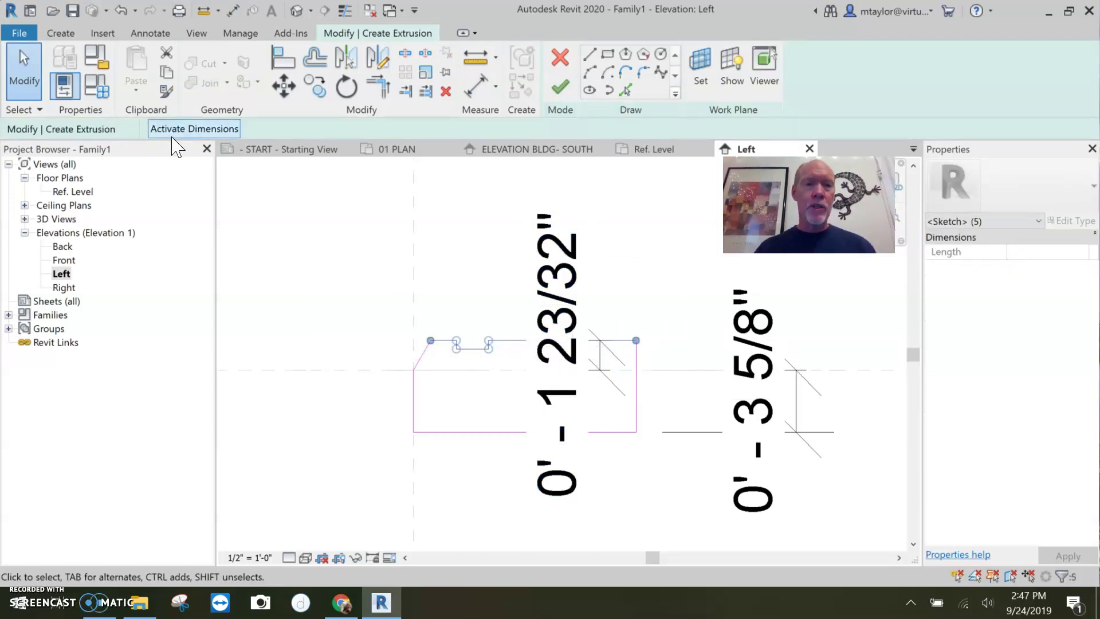
left_click(172, 136)
left_click(580, 354)
type("1")
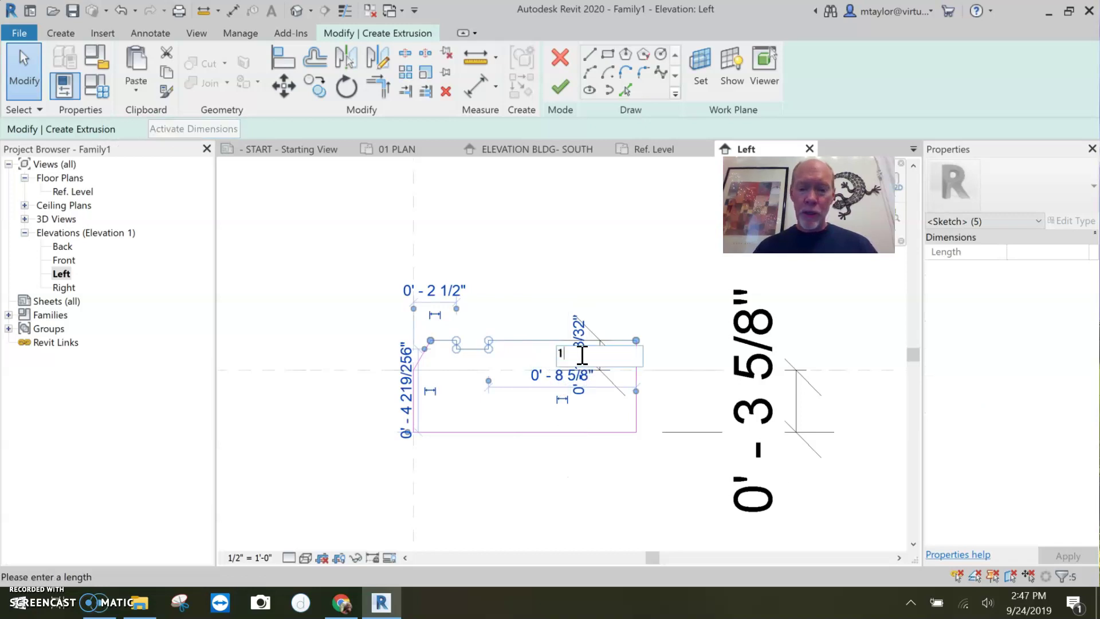
key("Return")
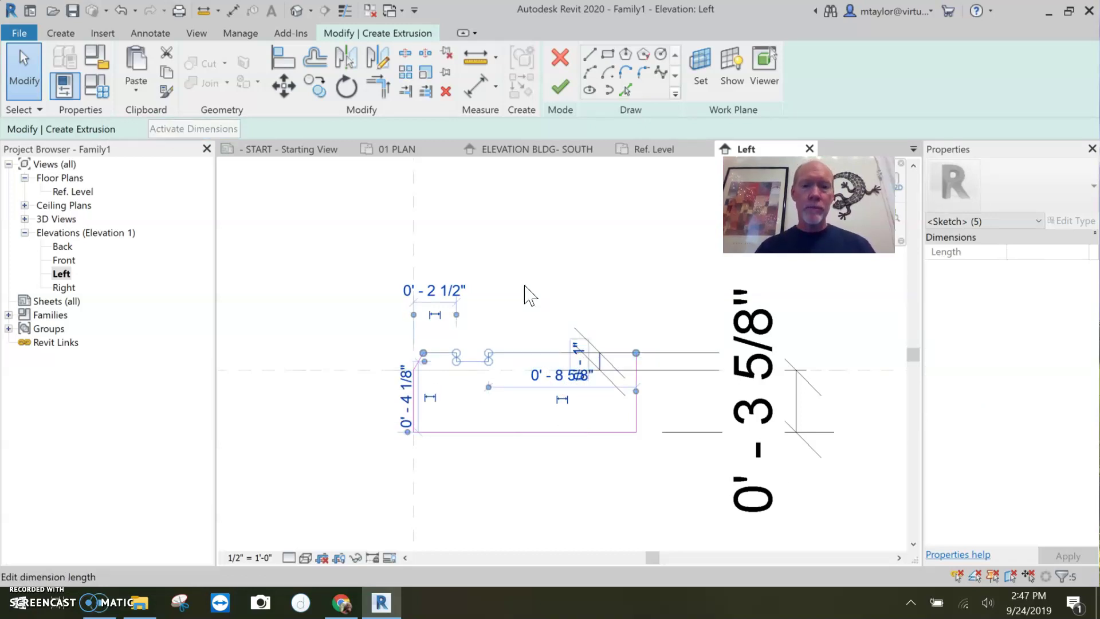
left_click(585, 300)
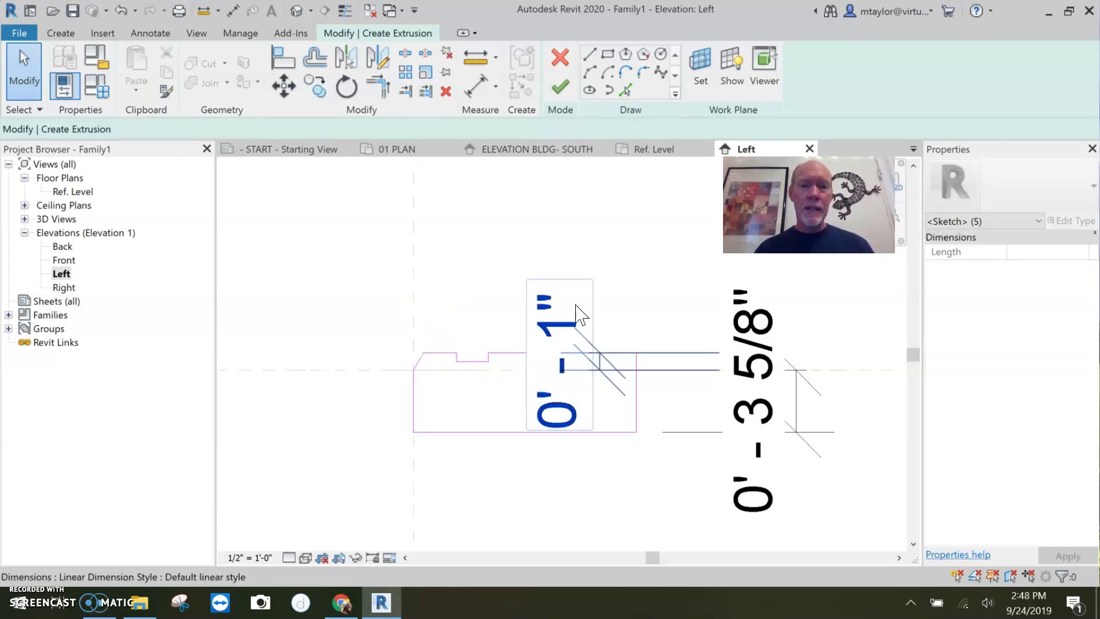
left_click(592, 359)
mouse_move(593, 359)
left_mouse_down()
mouse_move(374, 332)
mouse_move(295, 343)
left_mouse_up()
left_click(482, 474)
scroll(487, 475, "down", 1)
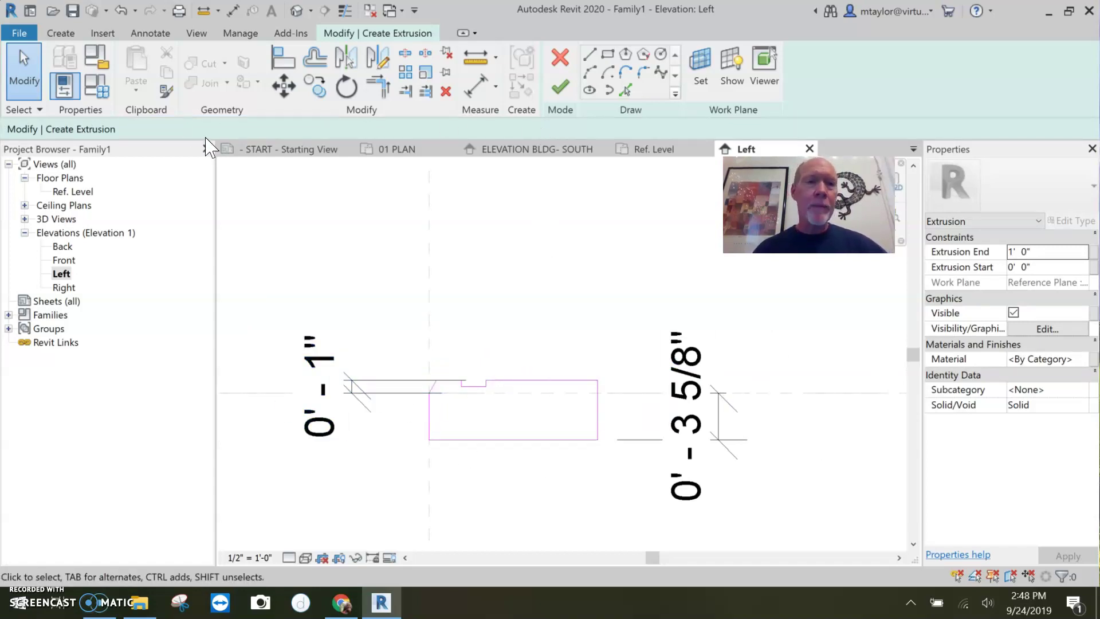
Try saving the family to the desktop, then close the file-not-saved notice.
left_click(72, 10)
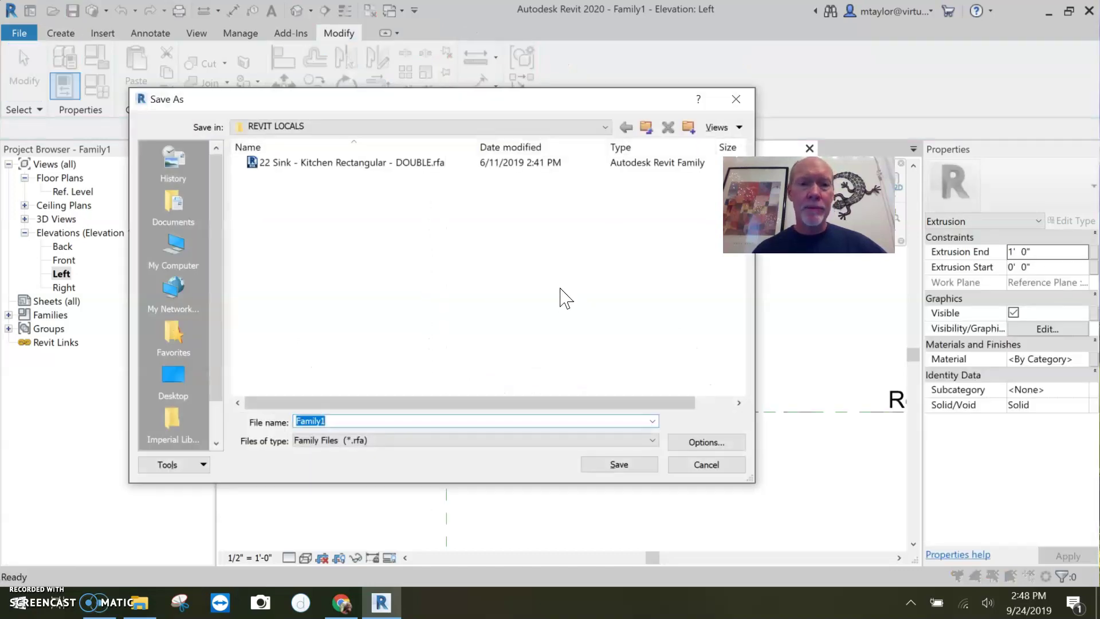
left_click(173, 377)
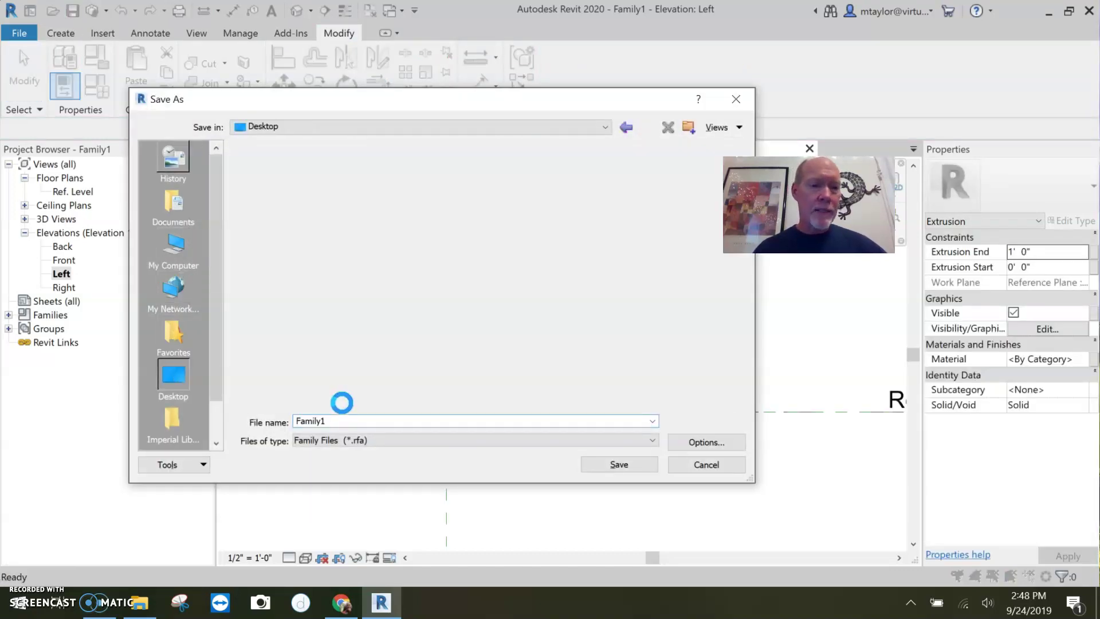
double_click(354, 424)
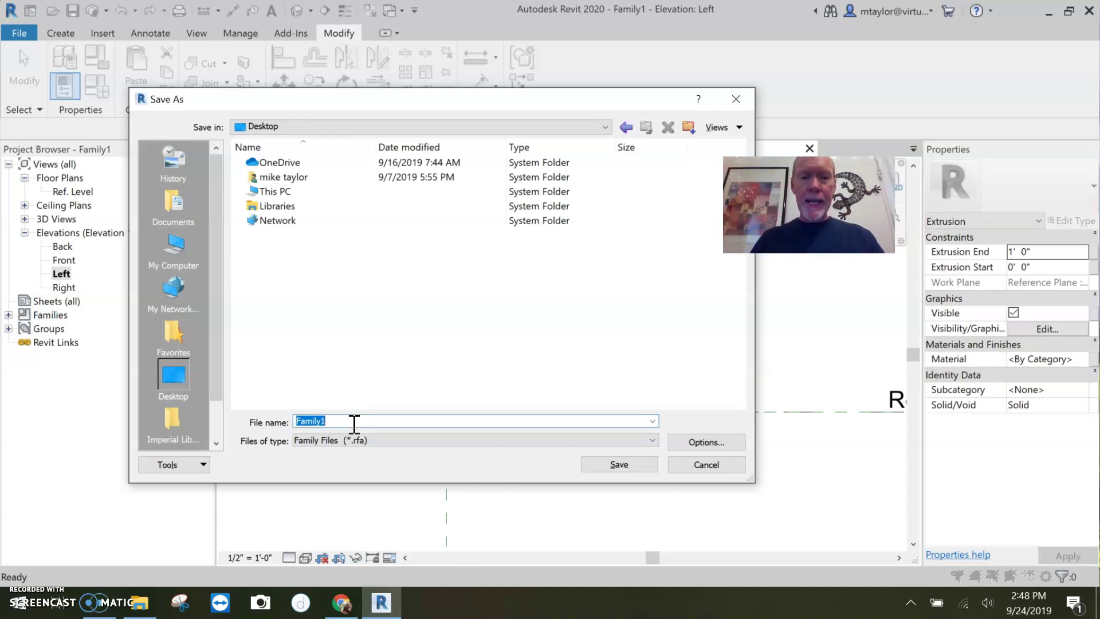
left_click(621, 465)
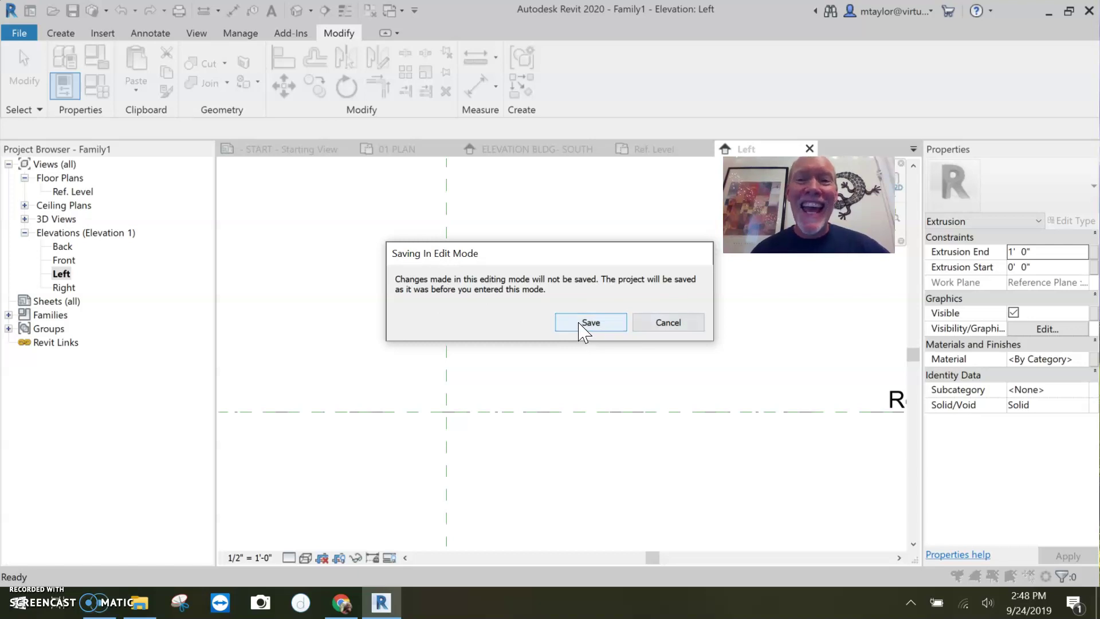
left_click(663, 326)
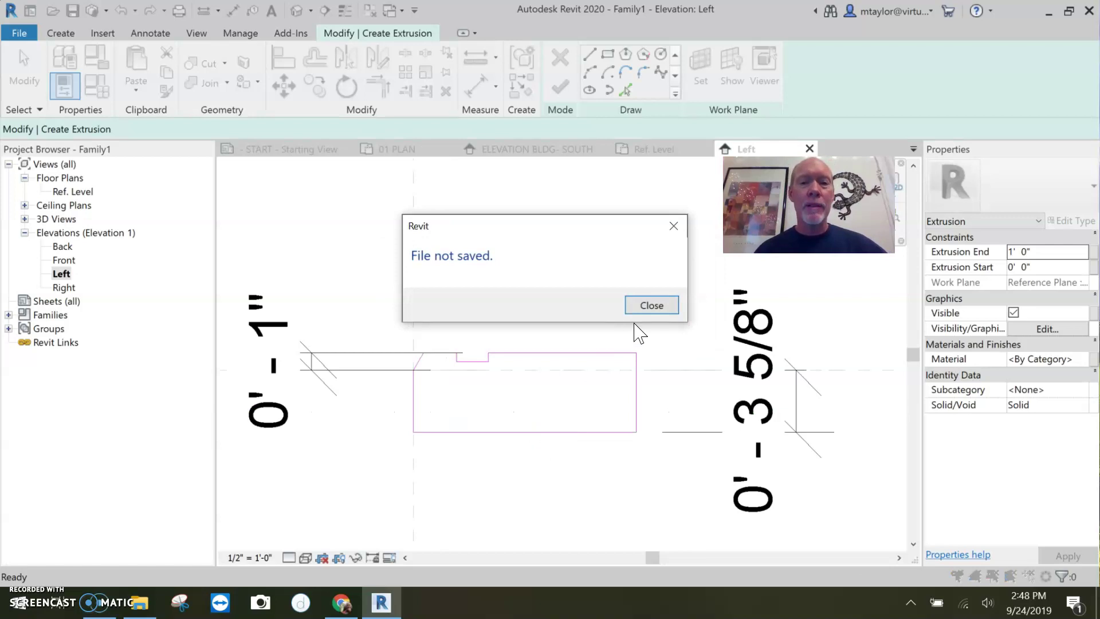
left_click(644, 310)
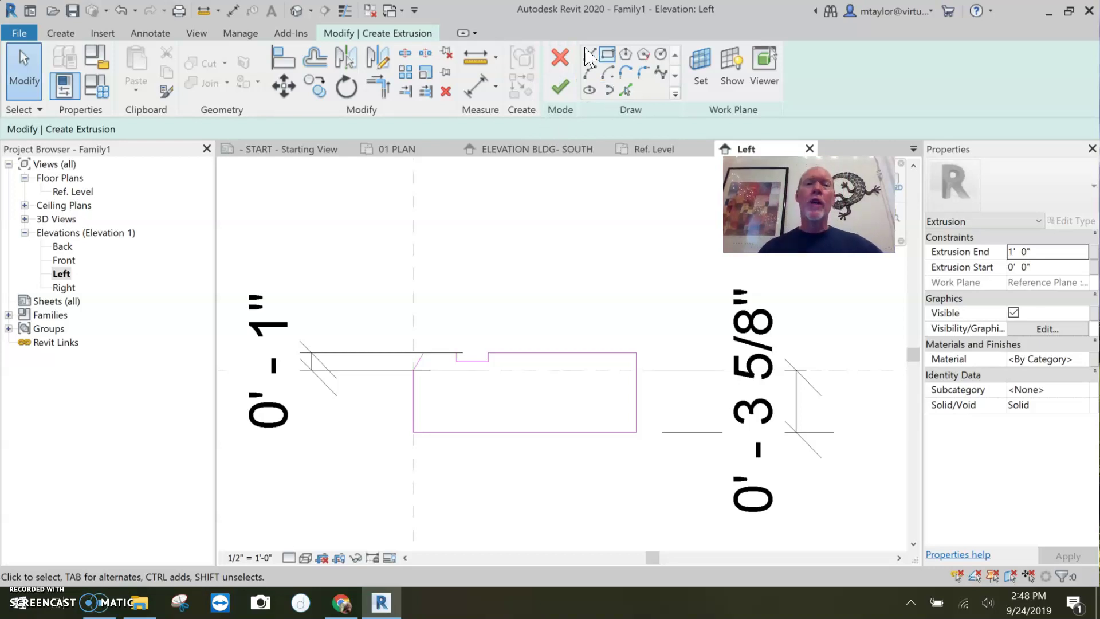
Finish the sill extrusion, then stretch its right end wider in the Ref. Level plan.
left_click(560, 89)
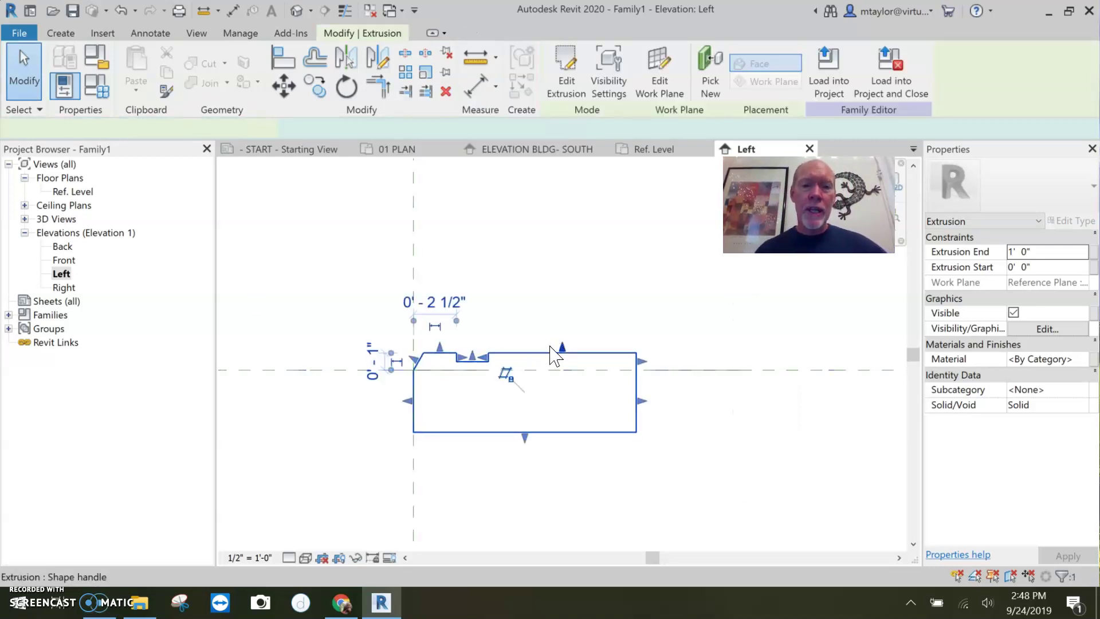
left_click(556, 321)
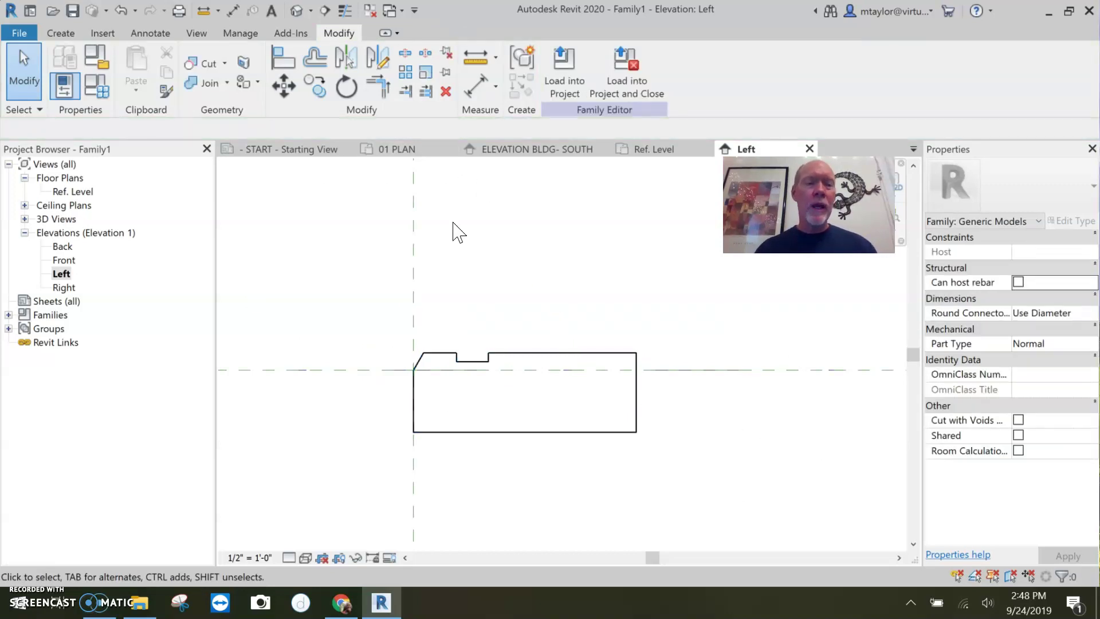
double_click(63, 192)
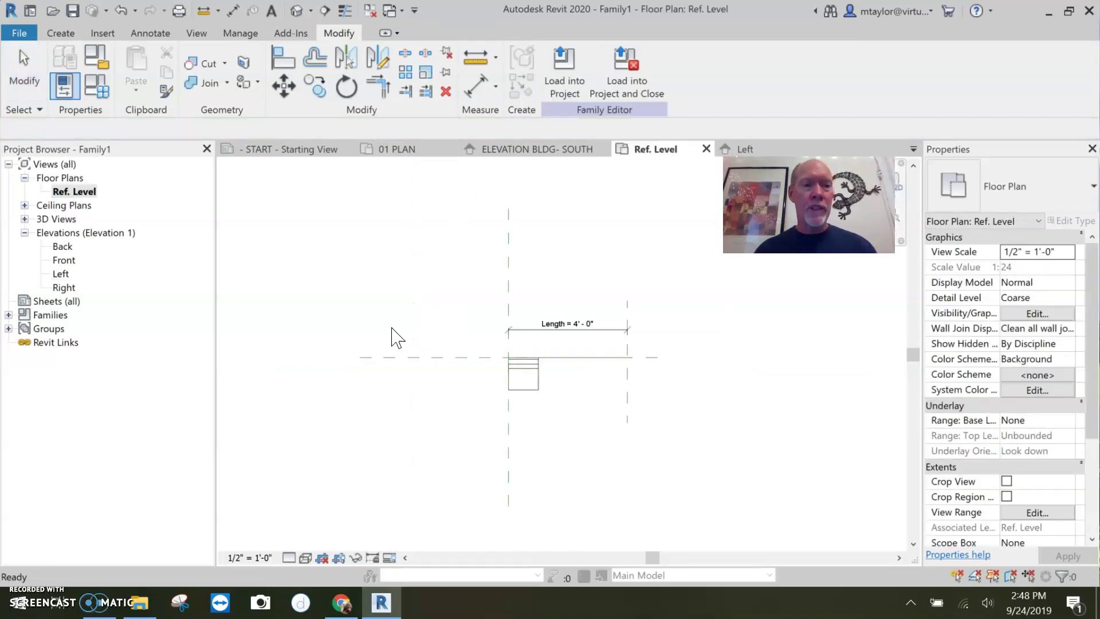
scroll(553, 385, "up", 2)
left_click(586, 385)
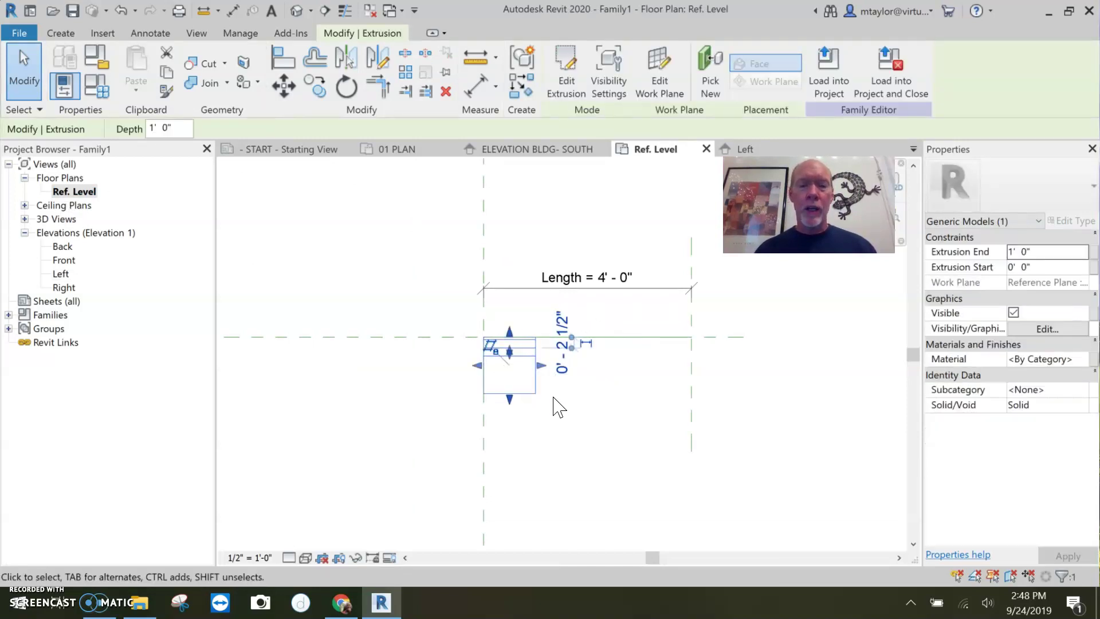
left_click_drag(542, 365, 586, 401)
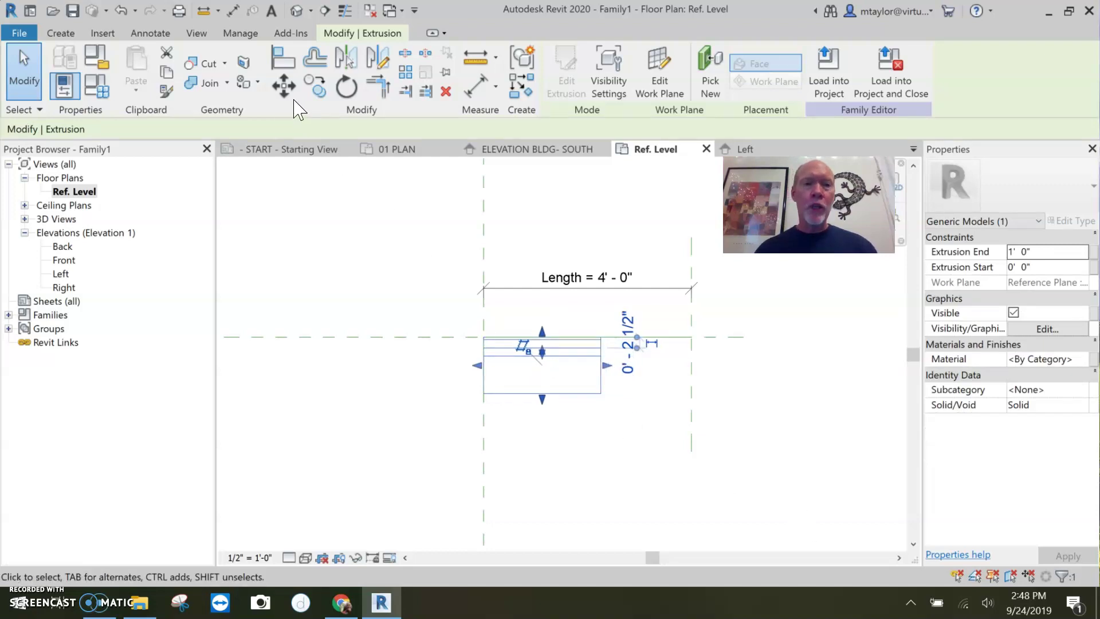
Align the extrusion's right edge to the Right reference plane for a 4'-0" length.
left_click(283, 57)
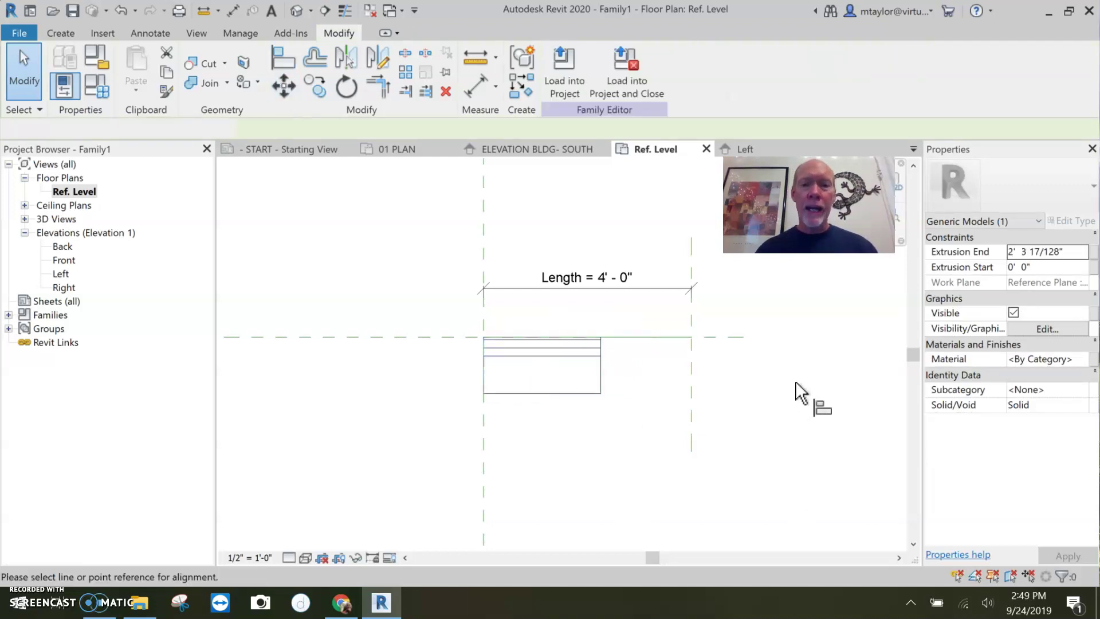
left_click(693, 371)
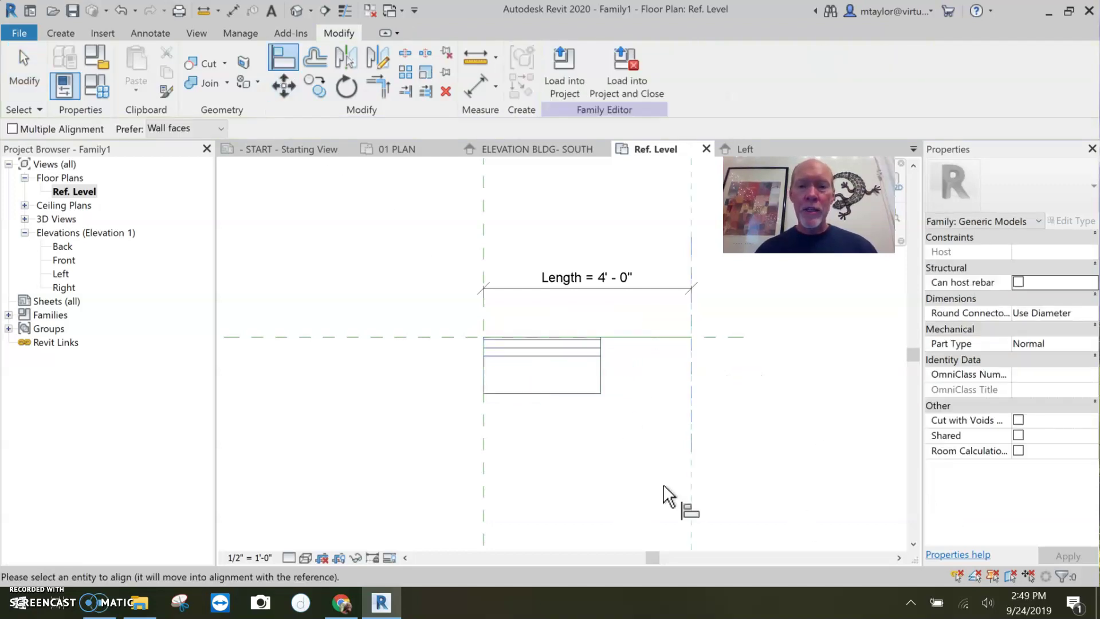
left_click(602, 371)
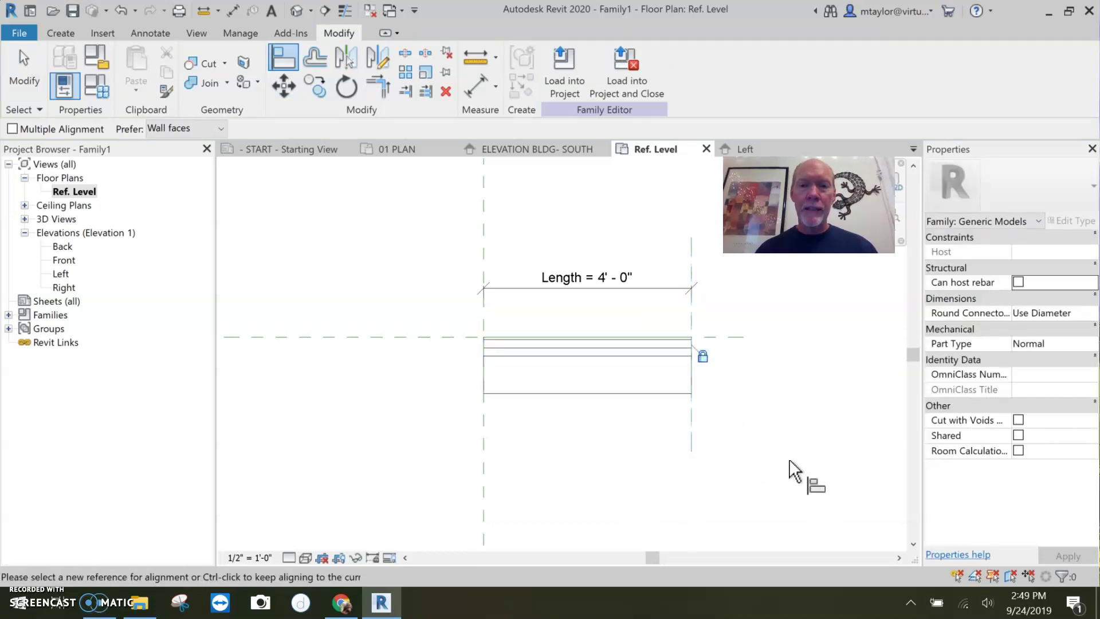
key("Escape")
key("Escape")
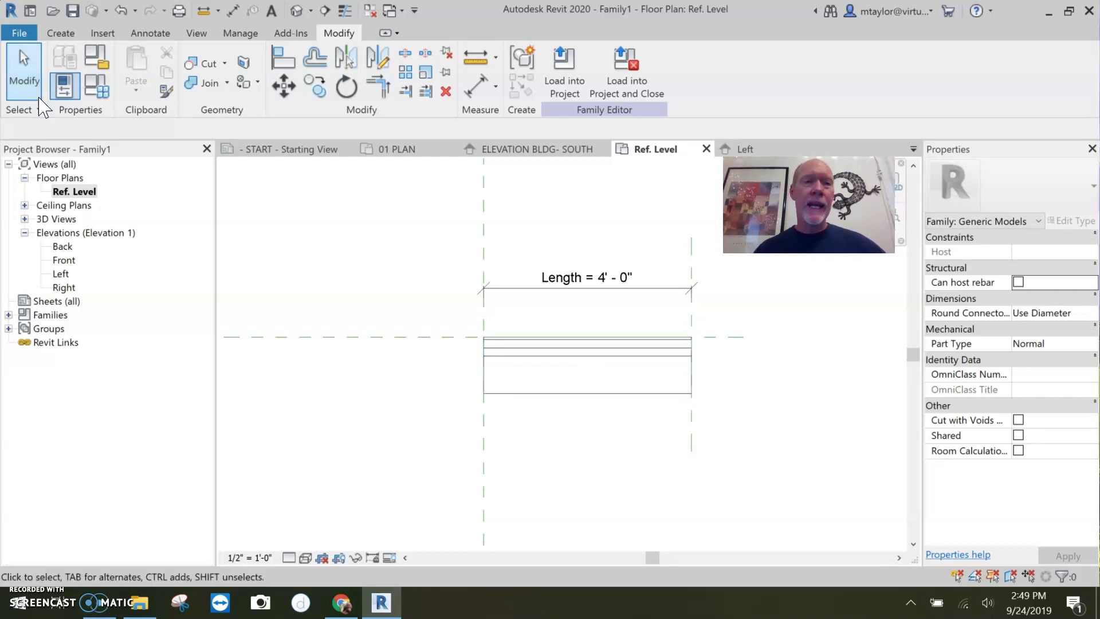
Save the family as 'precast sill'.
left_click(73, 10)
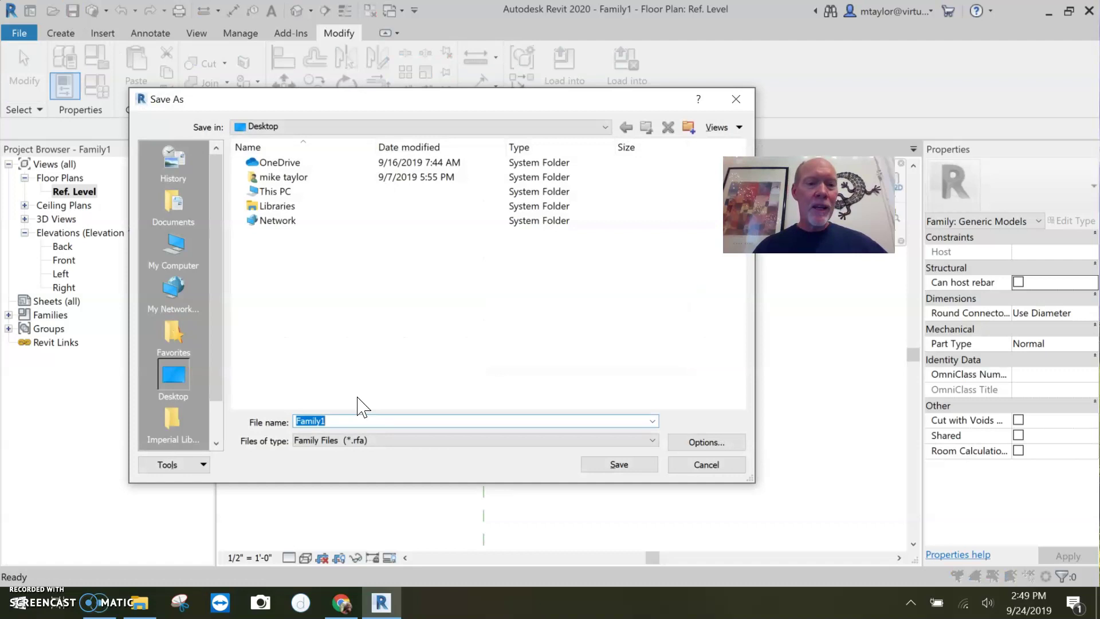
type("precast sill")
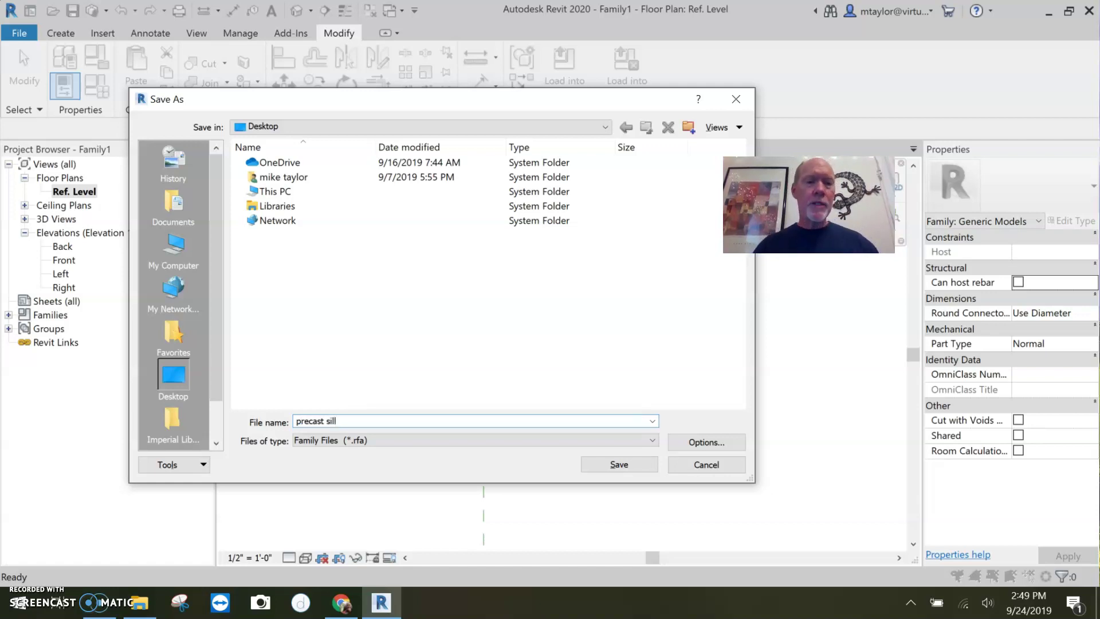
left_click(621, 465)
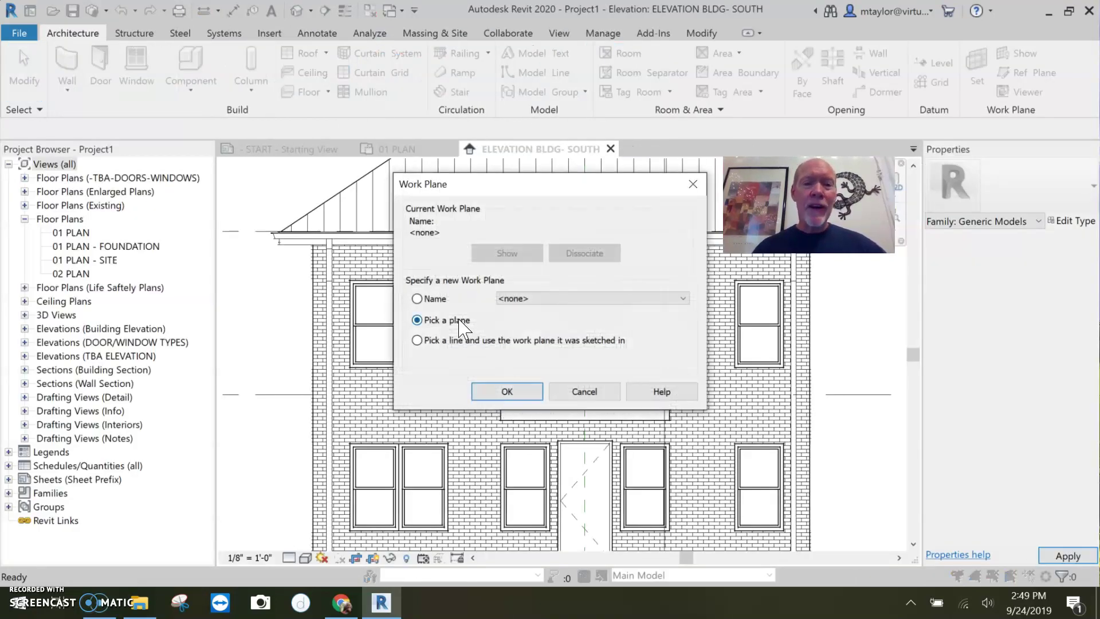
Cancel the Work Plane dialog over the south elevation and expand Families in the Project Browser.
left_click(583, 391)
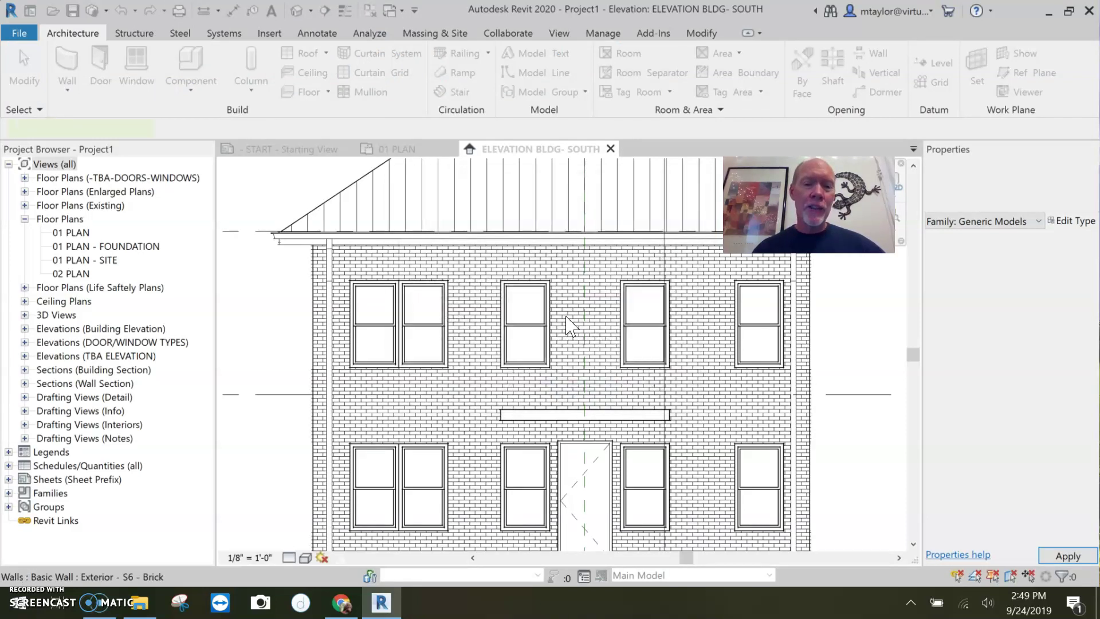
scroll(519, 413, "down", 2)
scroll(519, 412, "up", 2)
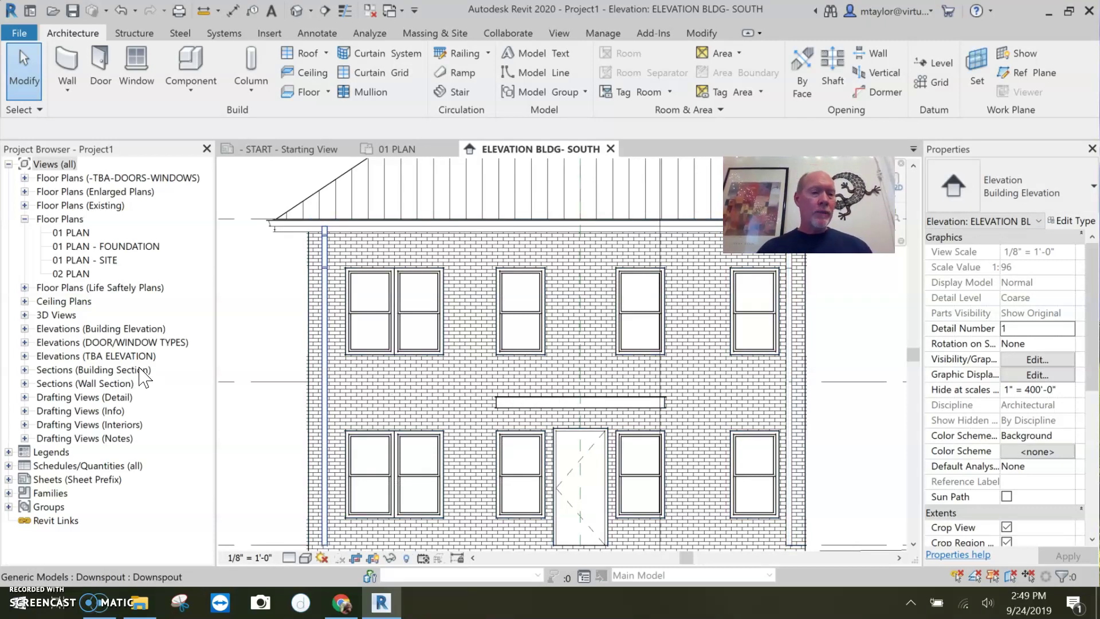
left_click(8, 493)
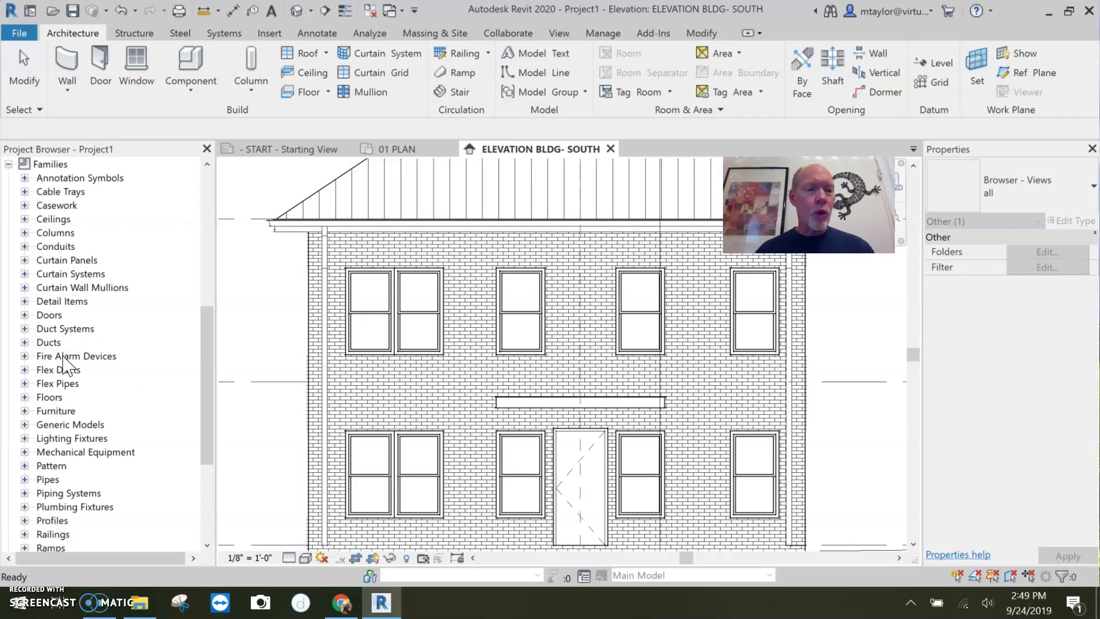
Drag the precast sill type from Generic Models into the ELEVATION BLDG- SOUTH view.
left_click(25, 425)
scroll(80, 458, "down", 2)
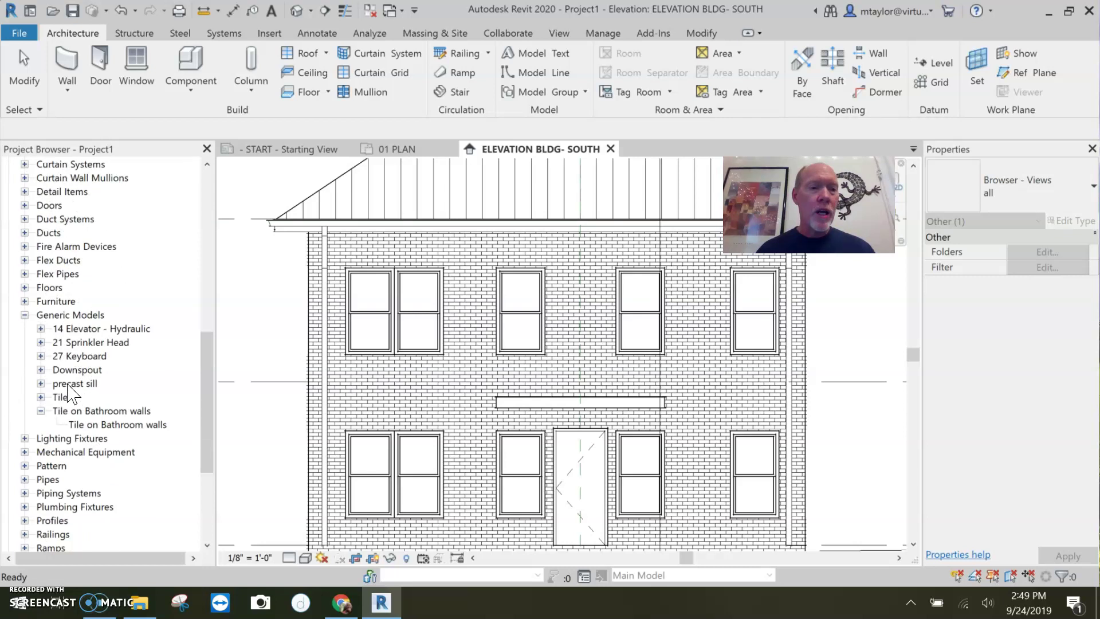
left_click(69, 384)
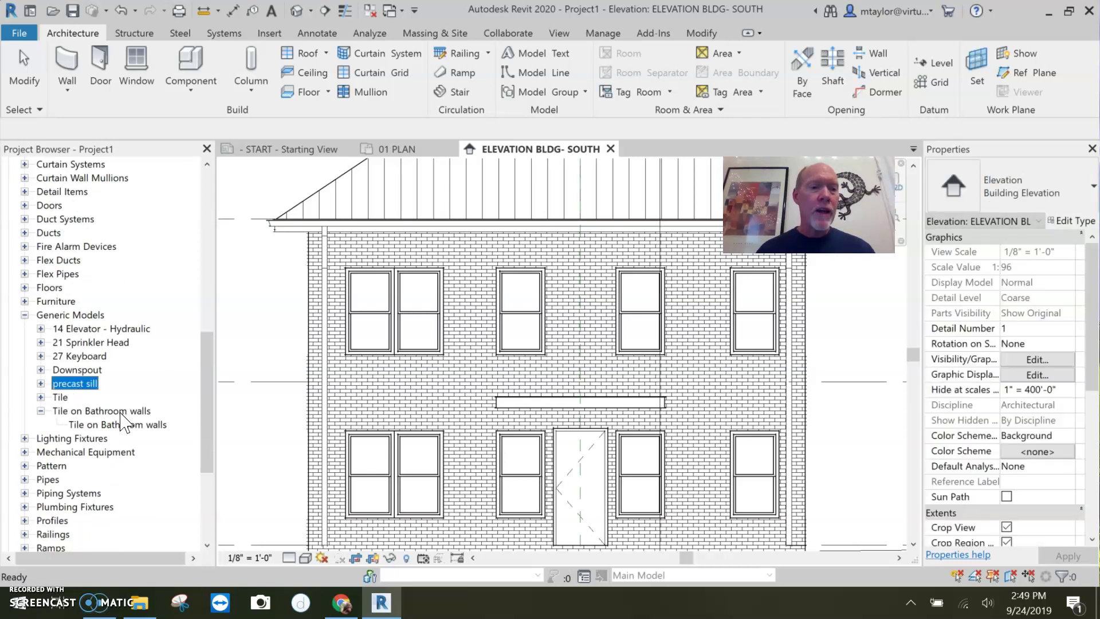
left_click(40, 383)
left_click(87, 397)
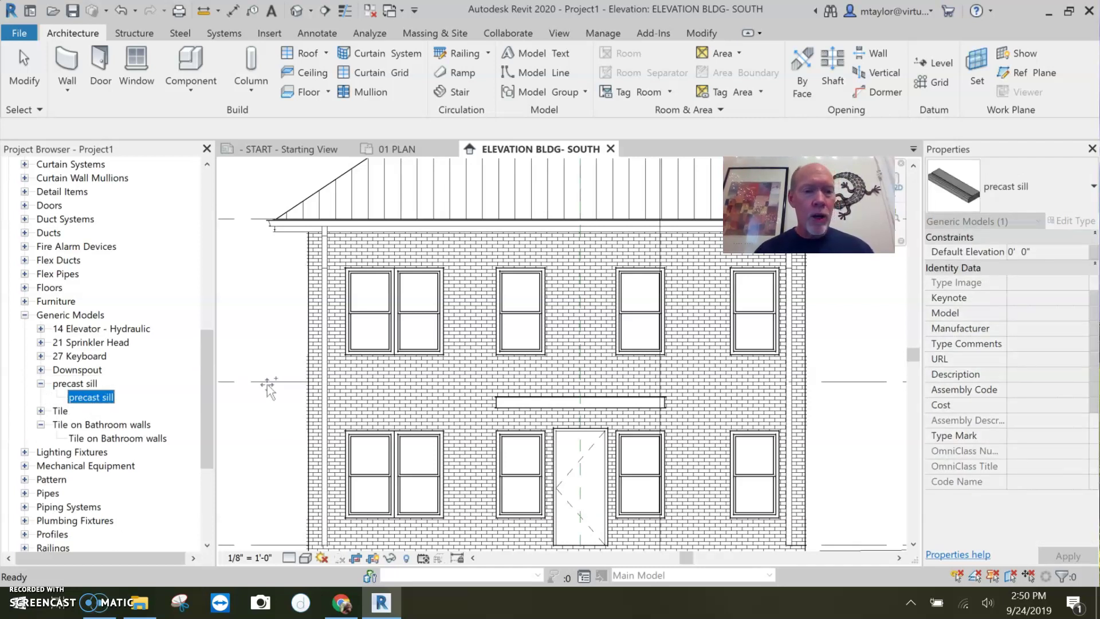
left_click_drag(356, 387, 368, 379)
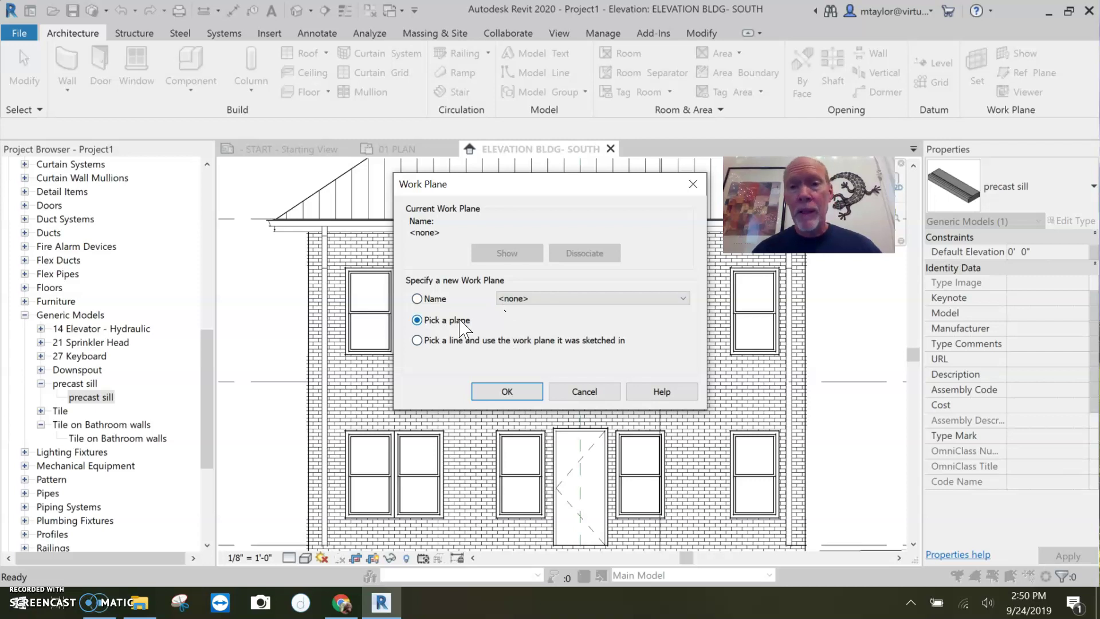
Pick a plane and place a sill between the upper-left window's bottom corners.
left_click(507, 392)
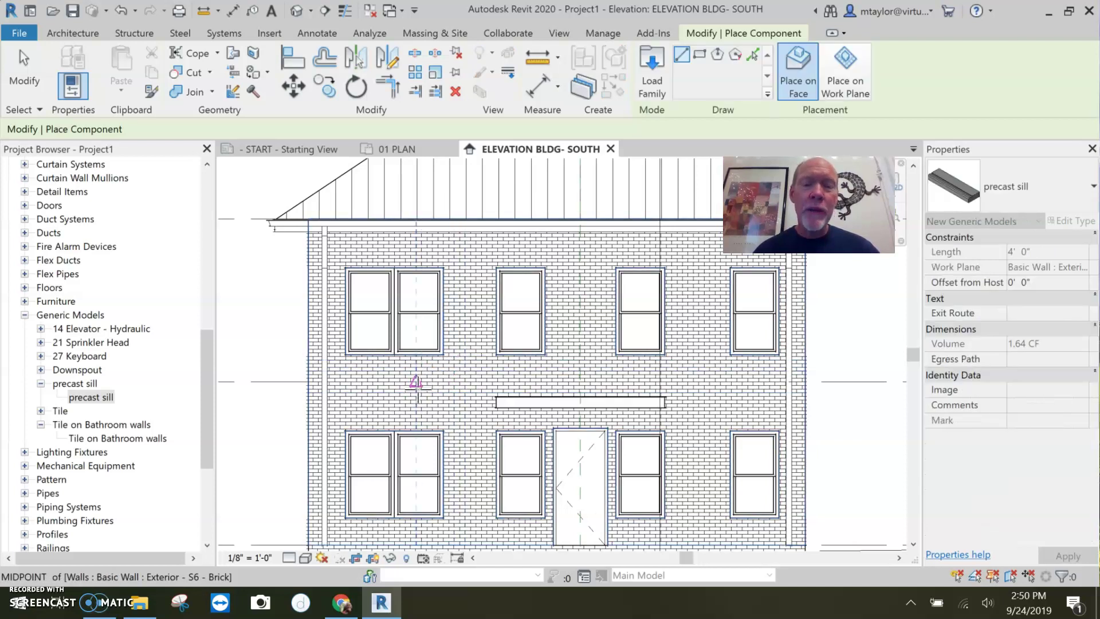
scroll(421, 370, "up", 5)
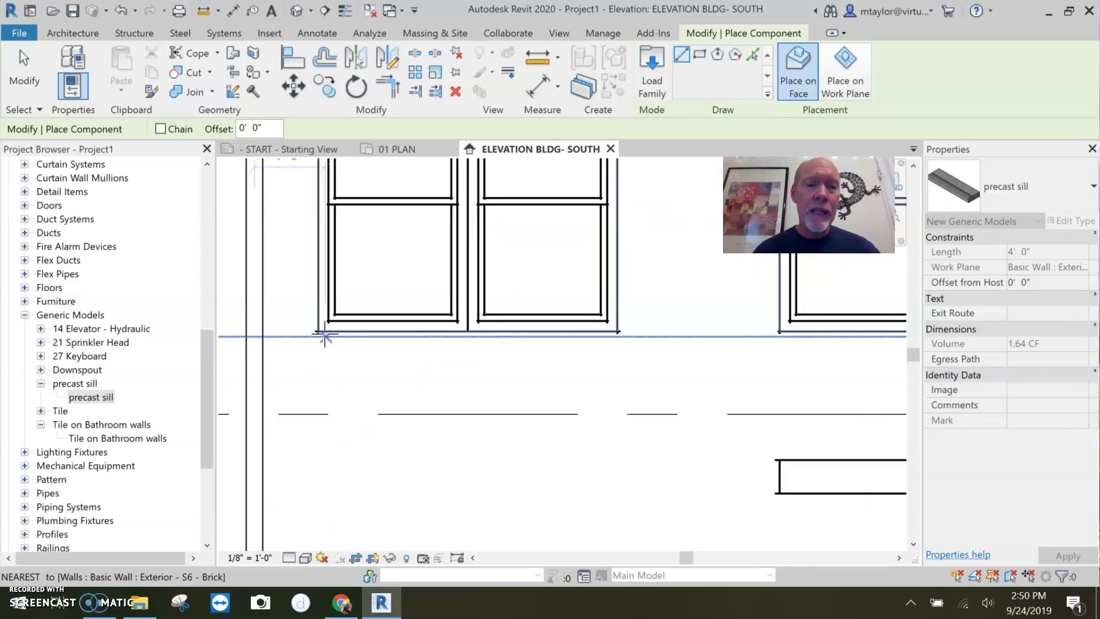
left_click(317, 331)
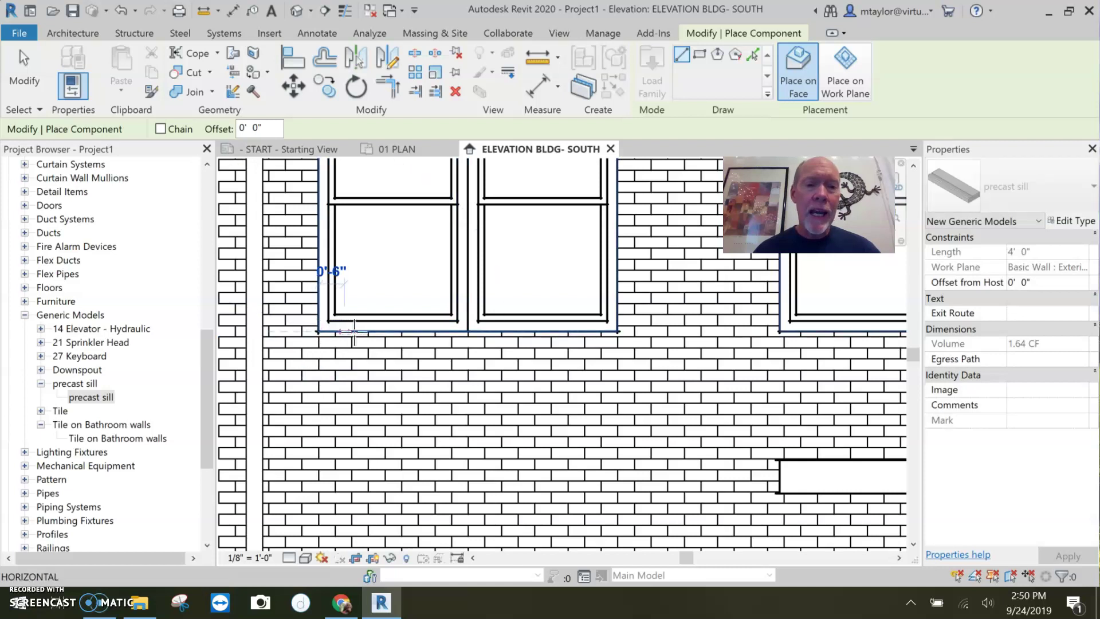
left_click(619, 331)
Pan to the middle window and start a sill at its lower-left corner.
scroll(536, 427, "down", 5)
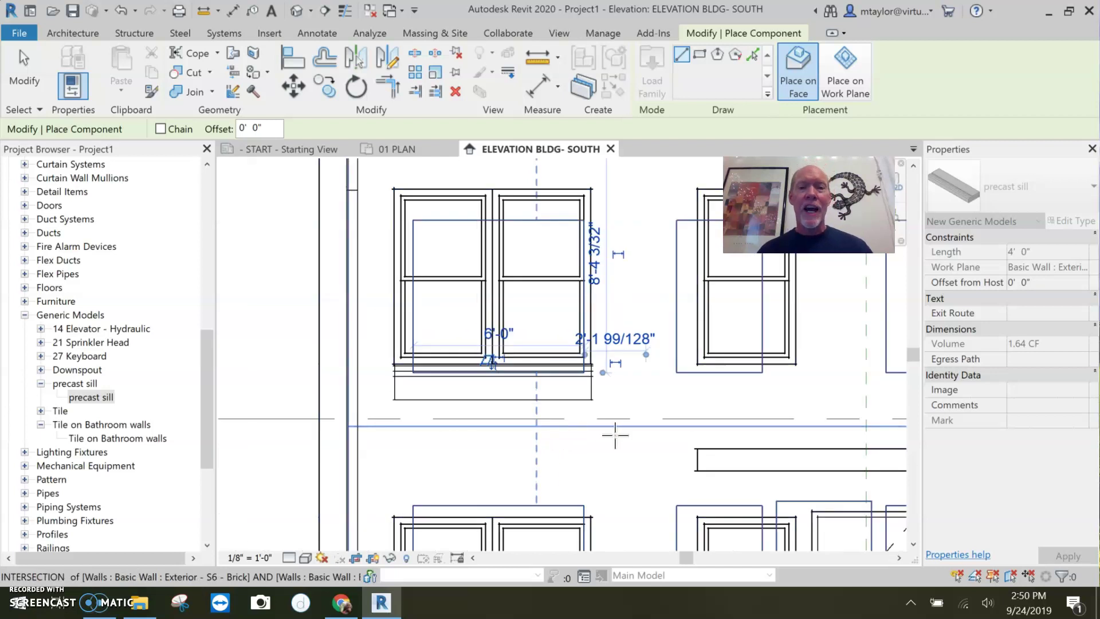
scroll(546, 448, "up", 3)
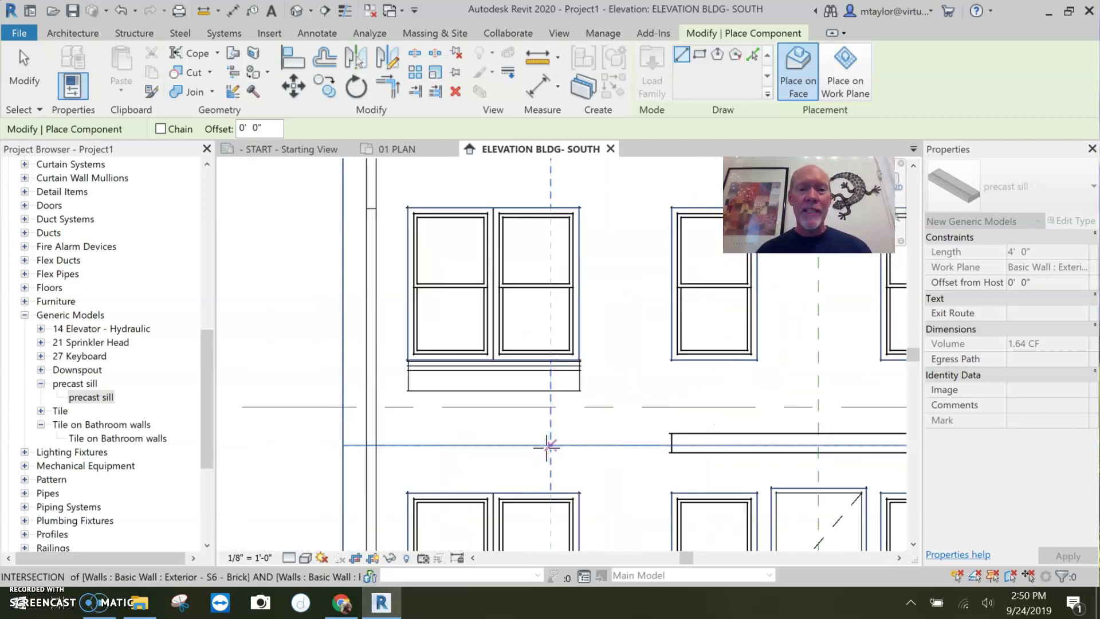
scroll(588, 408, "down", 3)
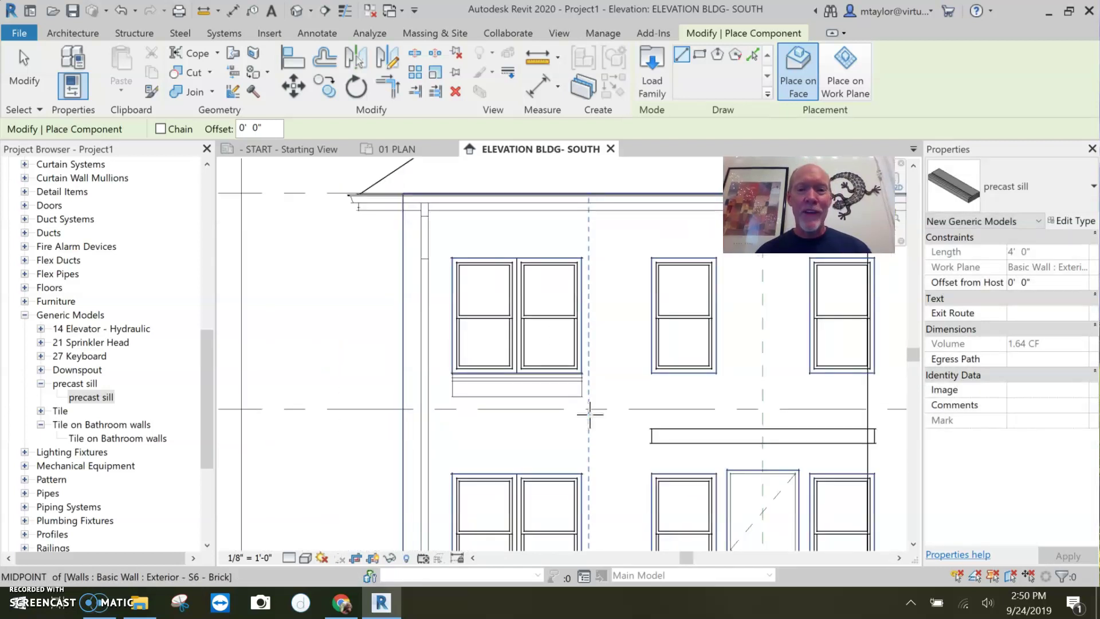
middle_click_drag(633, 413, 516, 373)
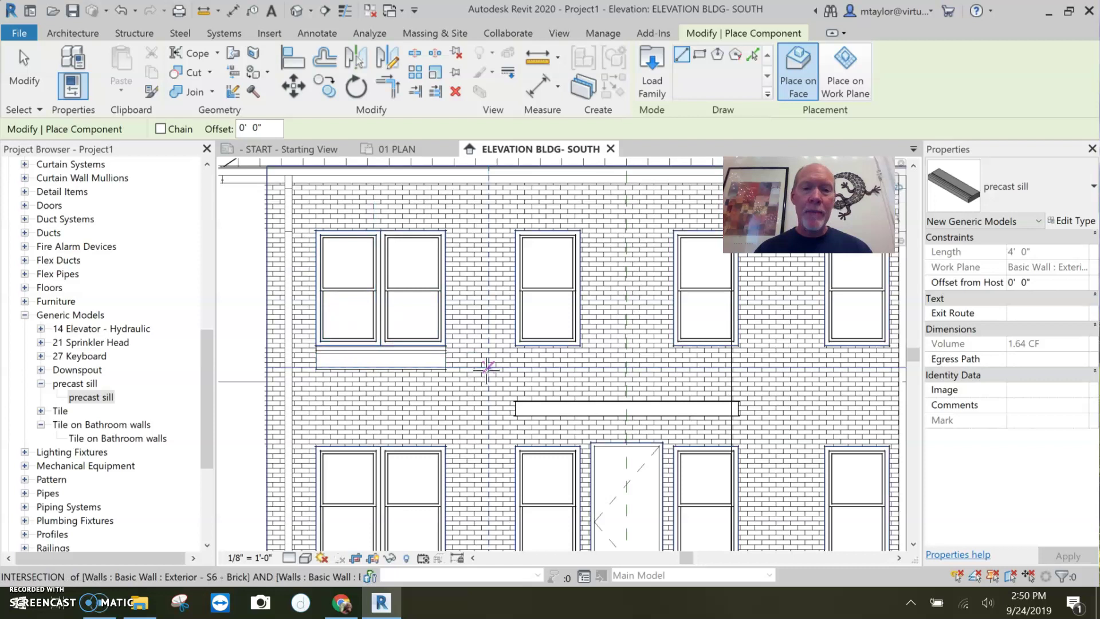
left_click(515, 345)
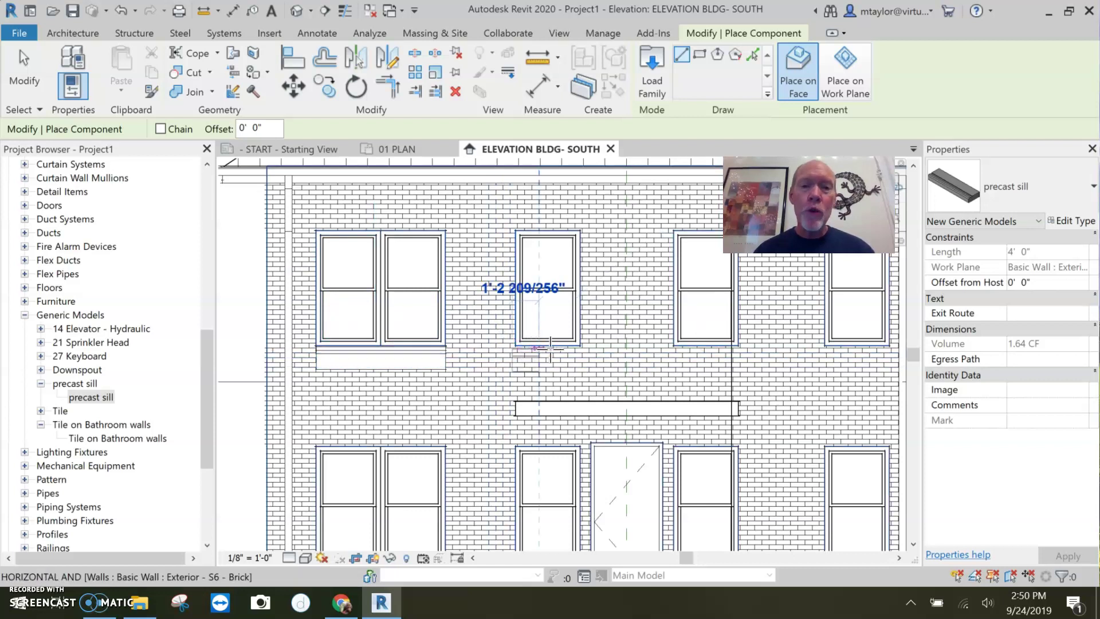
scroll(512, 355, "up", 3)
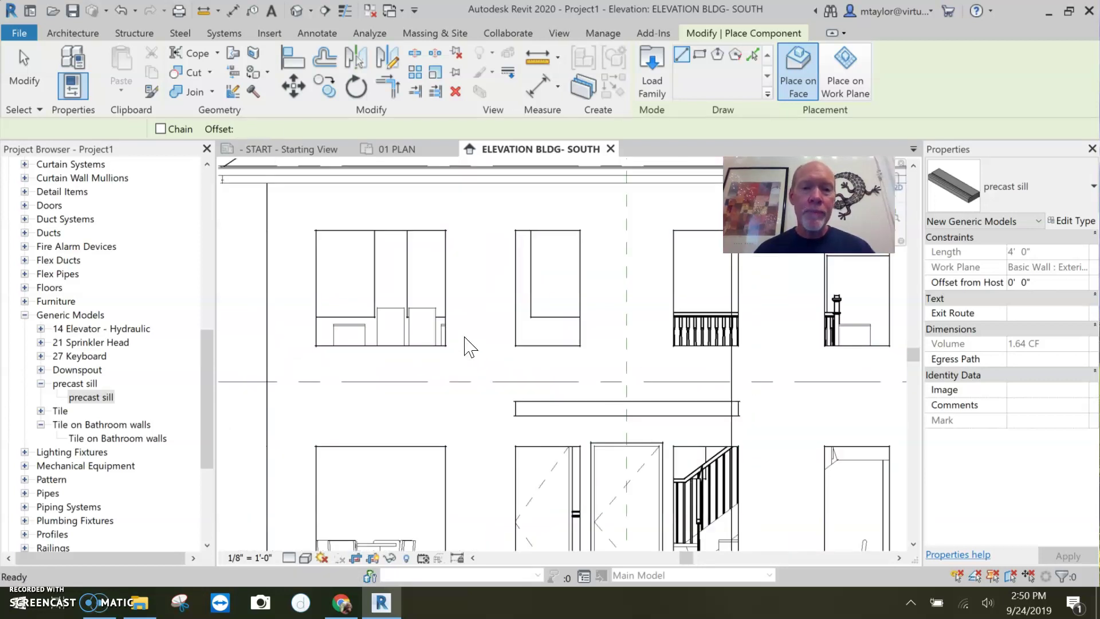
Complete sills under the left and middle windows, restarting sill placement with CS.
left_click(405, 361)
key("Escape")
key("Escape")
left_click(401, 366)
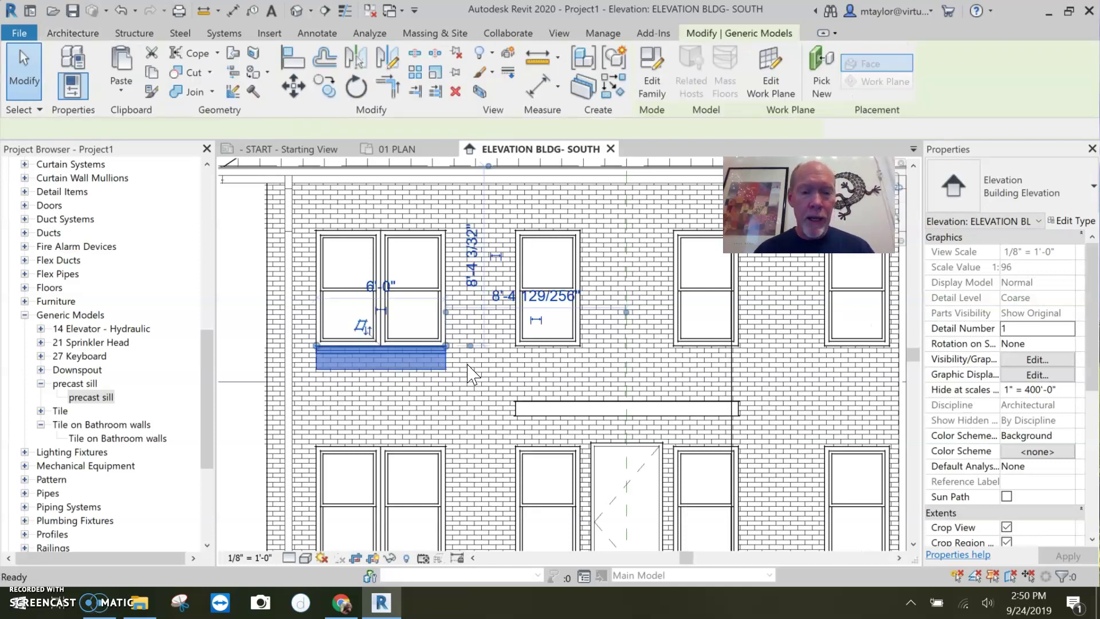
key("c")
key("s")
scroll(524, 355, "up", 2)
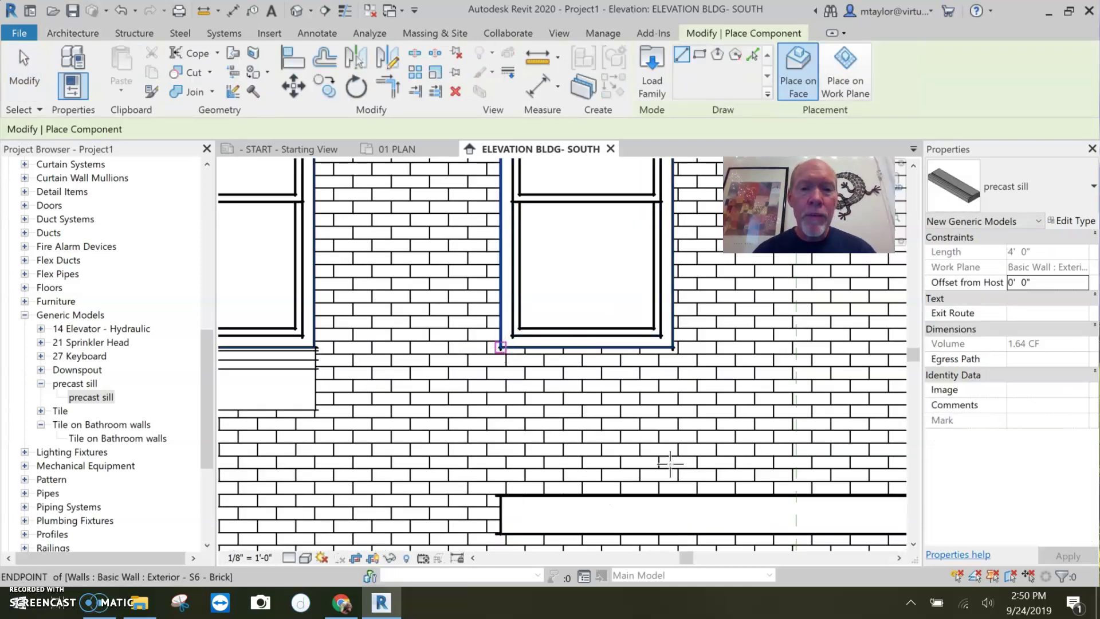
middle_click_drag(728, 355, 573, 356)
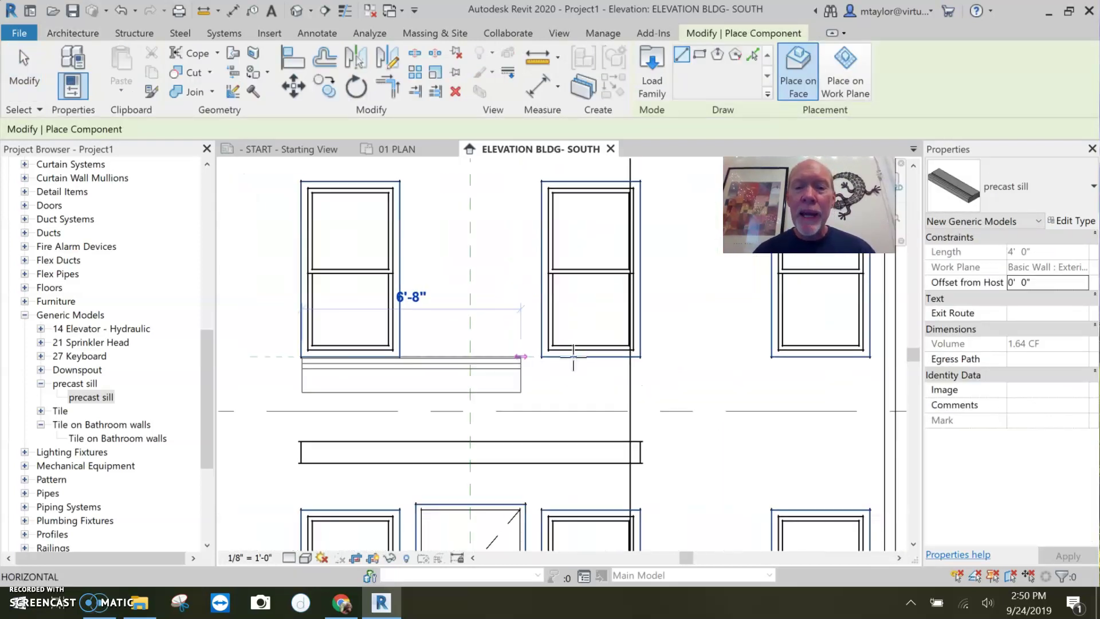
left_click(636, 357)
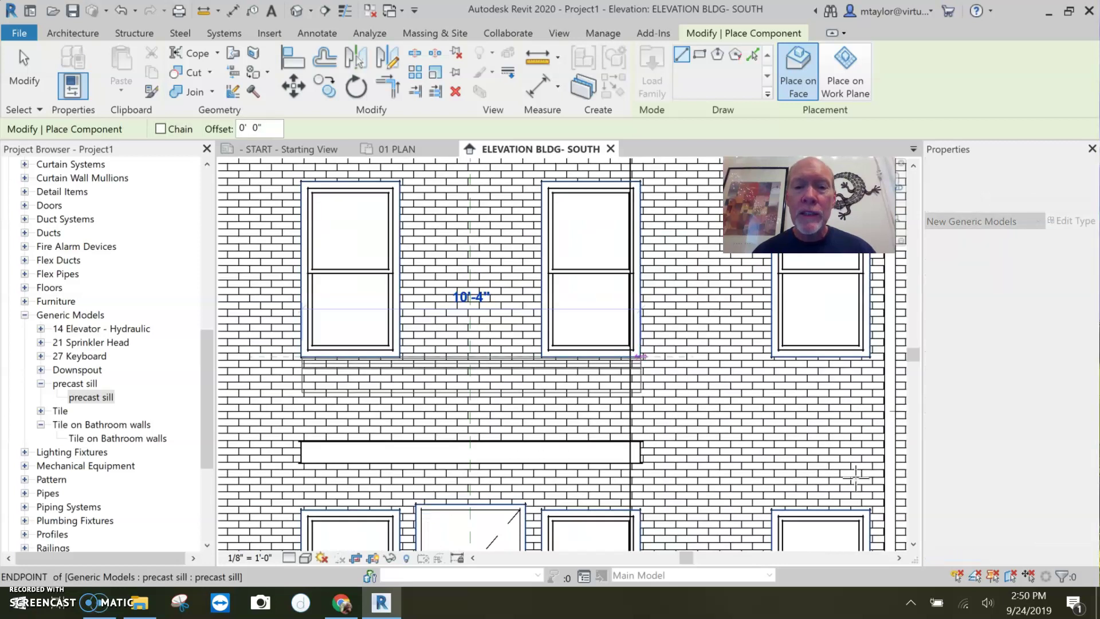
key("Escape")
key("Escape")
Choose the precast sill type and place a sill along another window bottom.
scroll(470, 424, "down", 4)
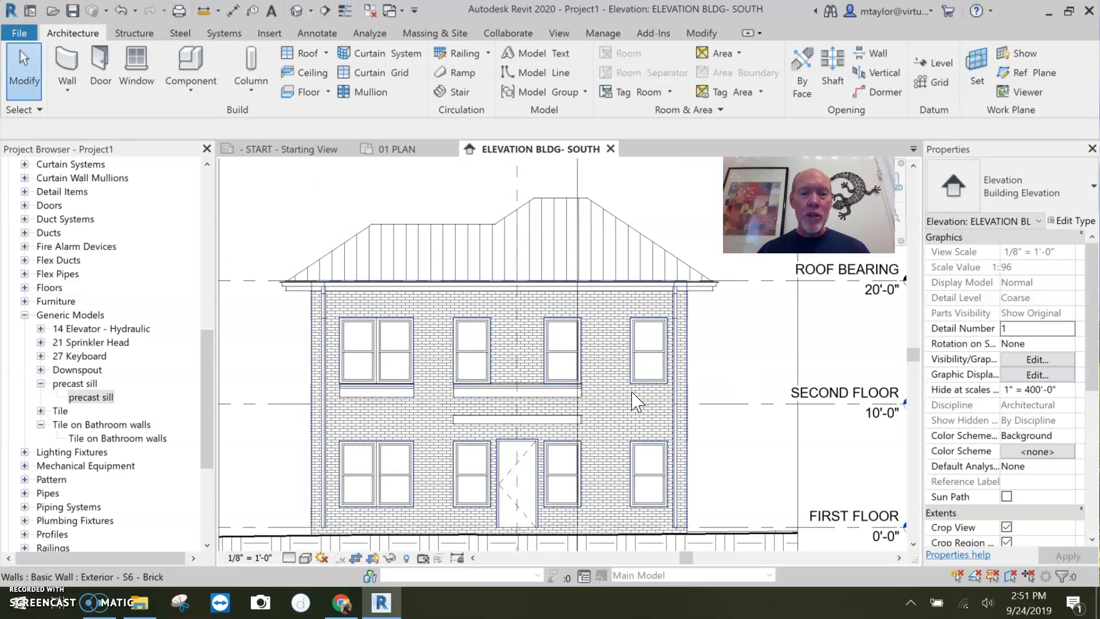
scroll(647, 395, "up", 3)
scroll(648, 396, "up", 2)
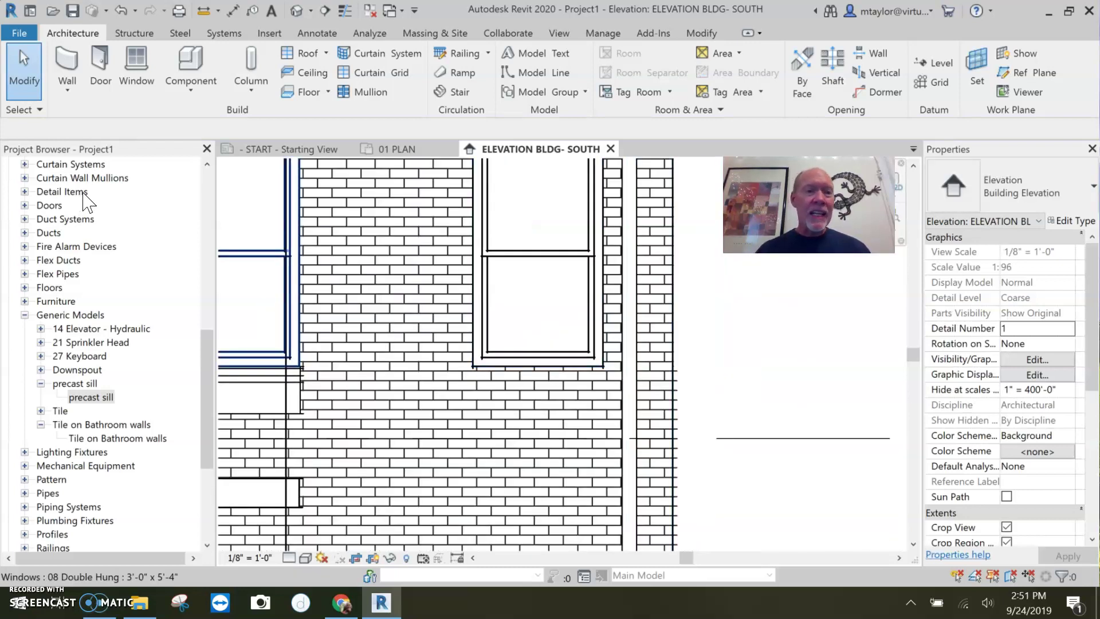
left_click(92, 397)
scroll(510, 381, "up", 2)
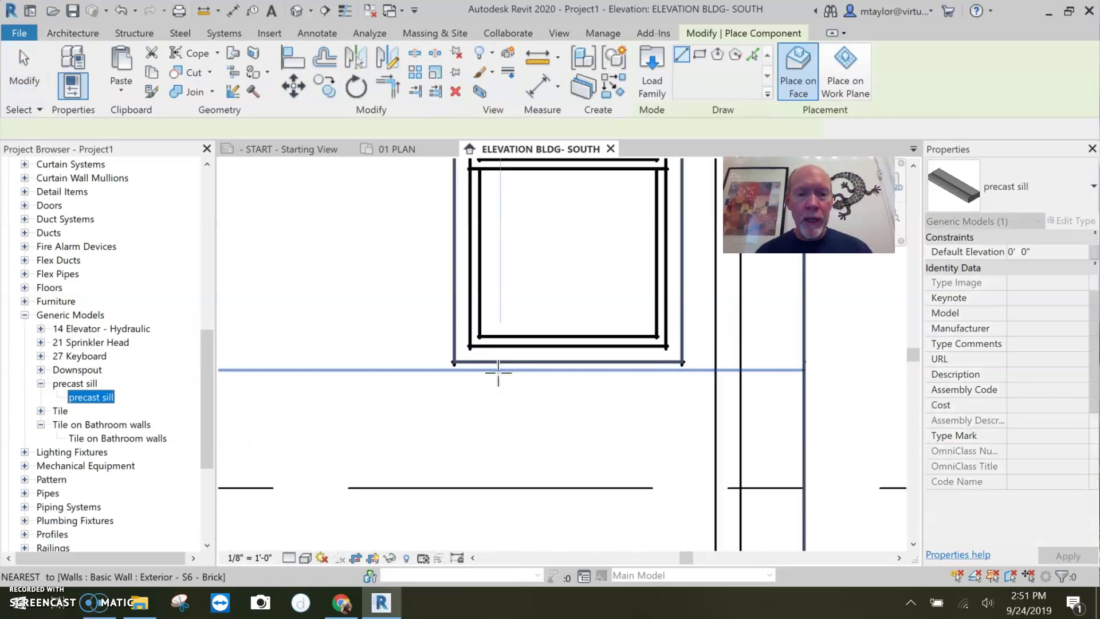
left_click(612, 482)
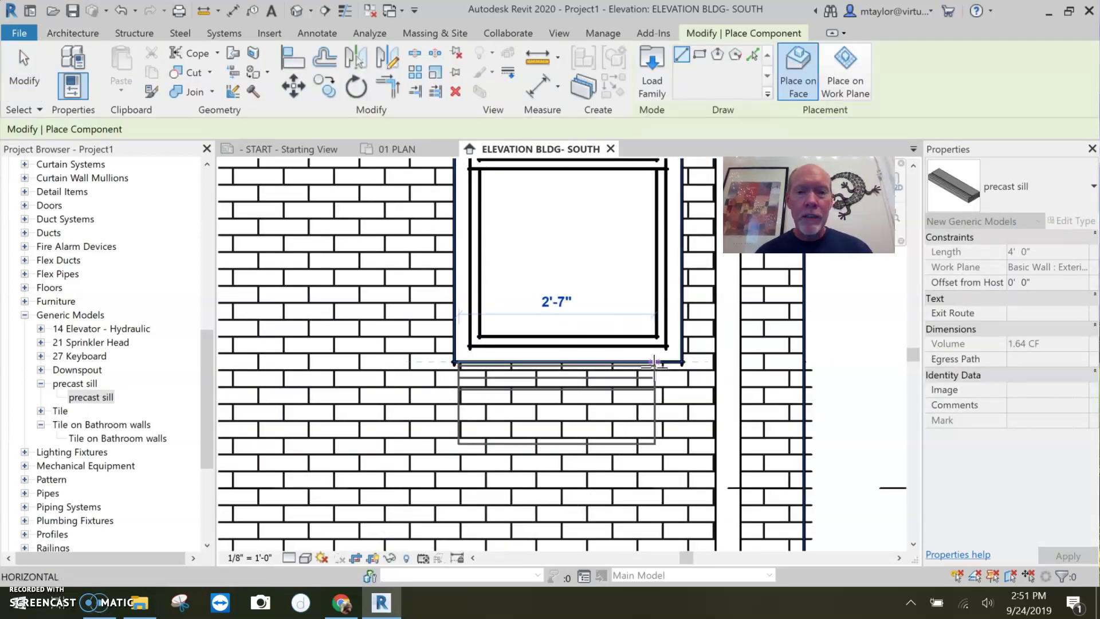
Place a sill between a further window's bottom corners and recentre the south elevation.
left_click(454, 363)
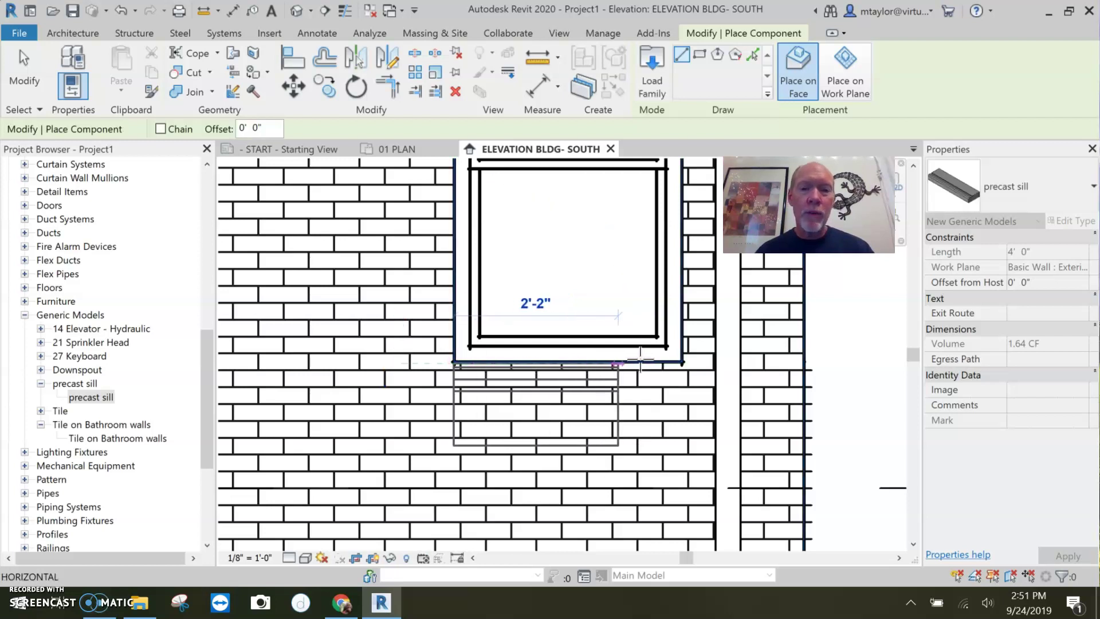
left_click(683, 363)
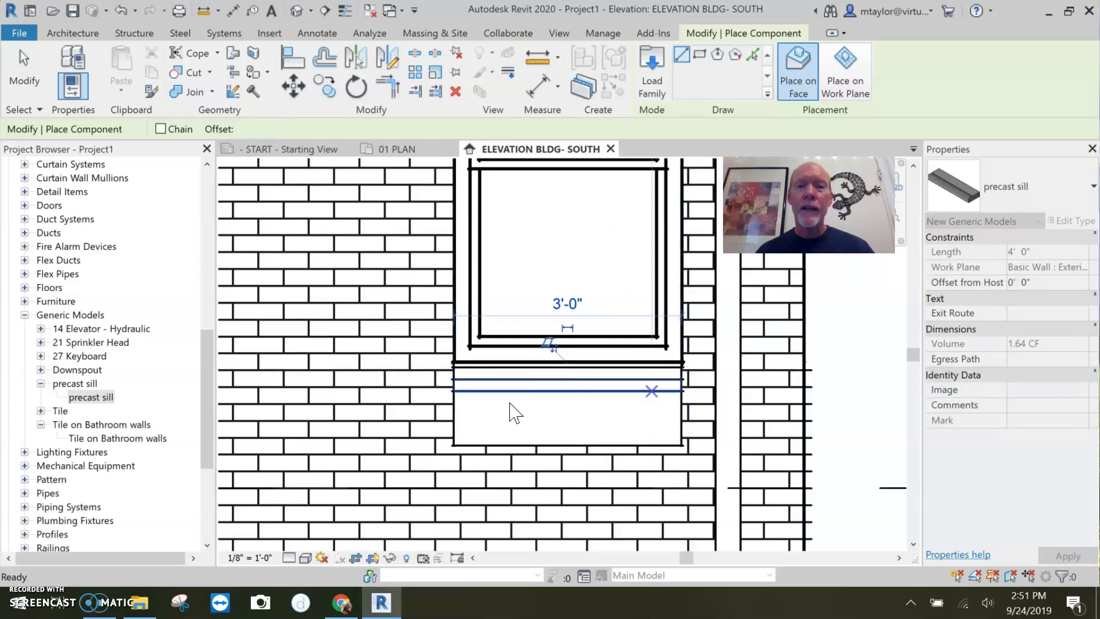
scroll(499, 413, "down", 6)
key("Escape")
key("Escape")
middle_click_drag(520, 430, 640, 430)
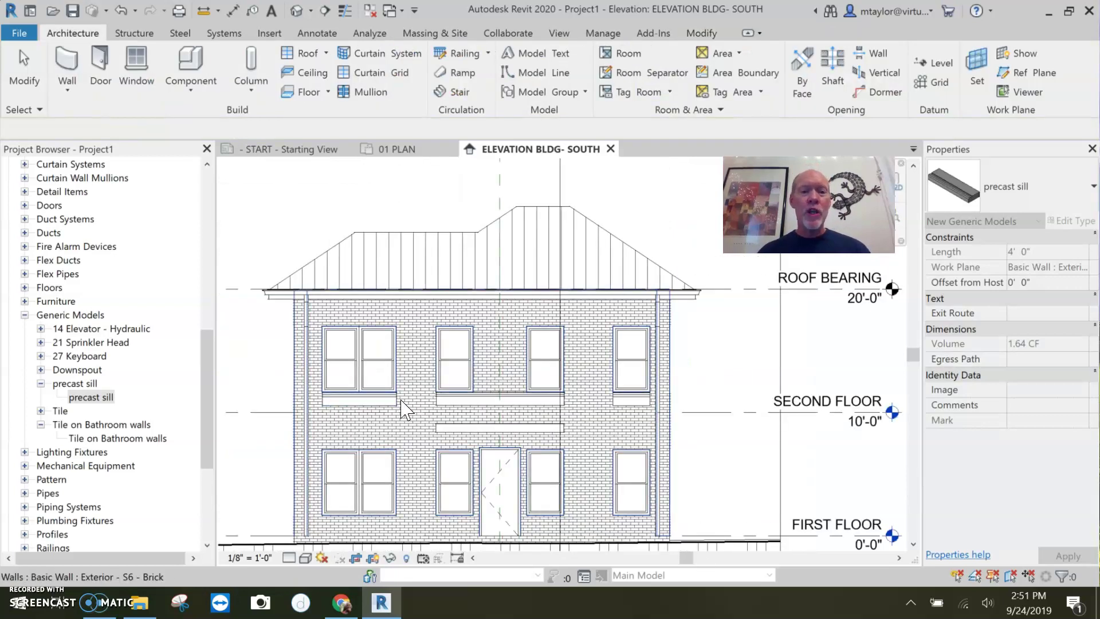
Open the default 3D view and pan across the facade to the sills beneath the windows.
left_click(296, 11)
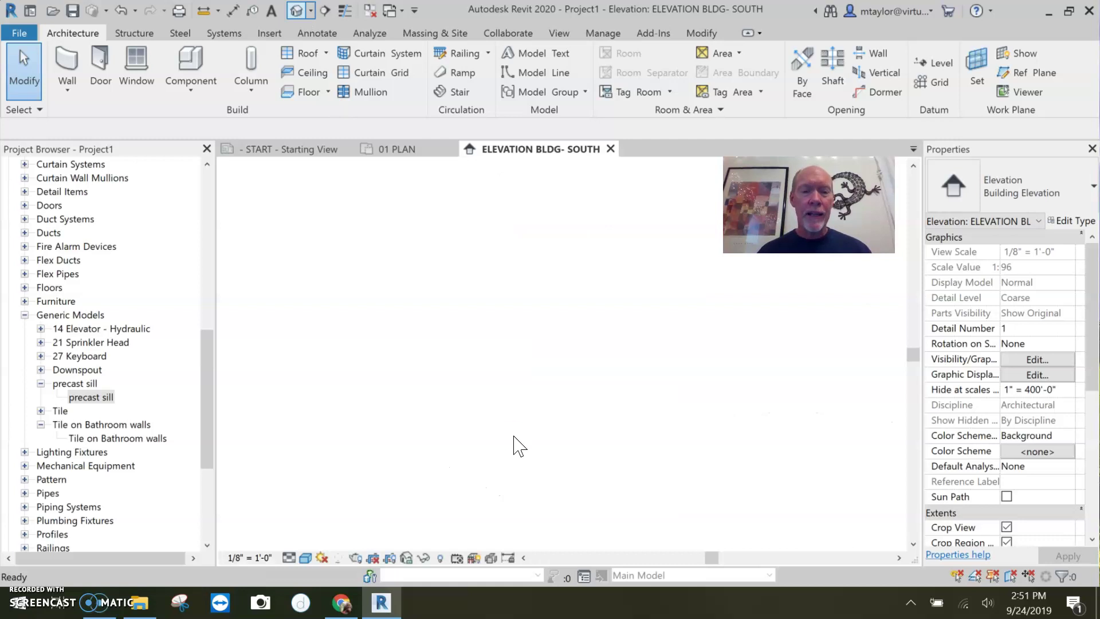
scroll(467, 402, "up", 5)
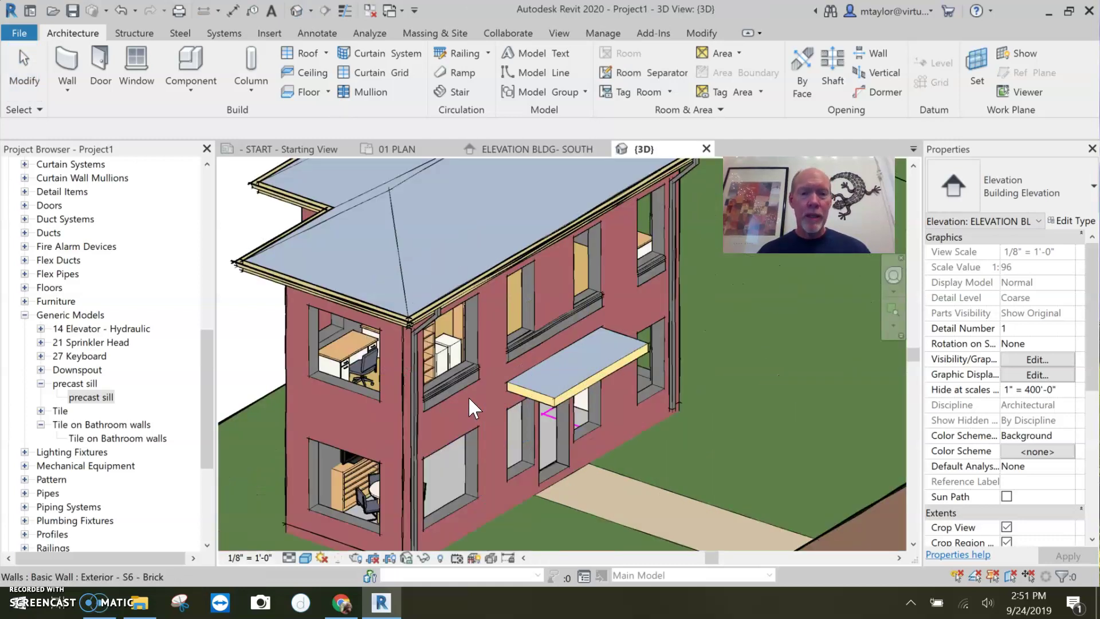
scroll(469, 398, "up", 4)
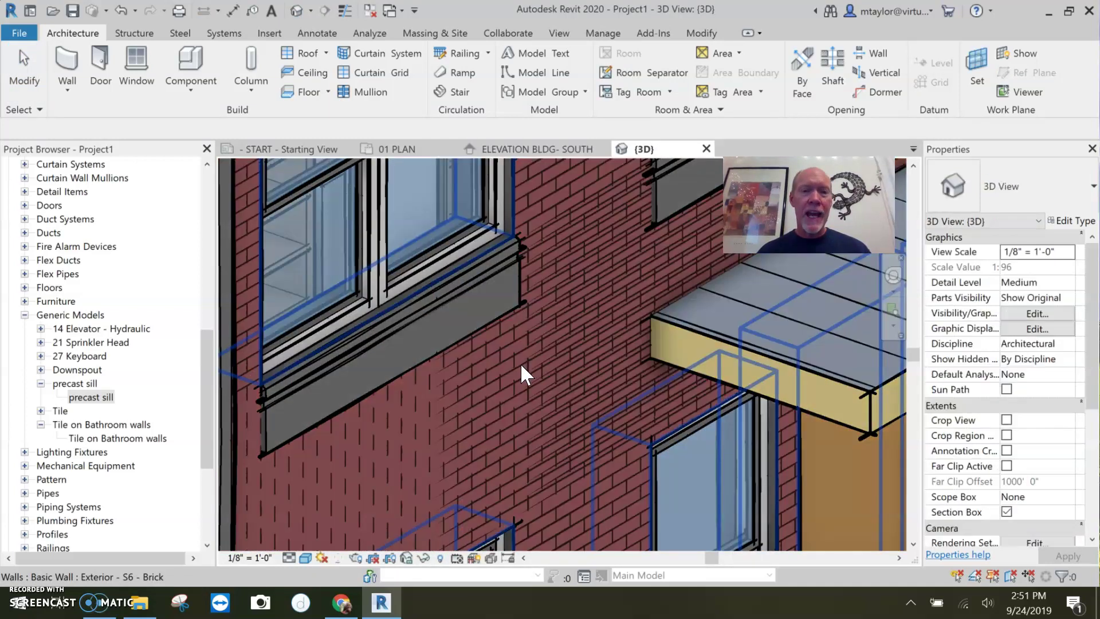
middle_click_drag(521, 362, 481, 414)
scroll(480, 414, "down", 2)
scroll(500, 405, "up", 2)
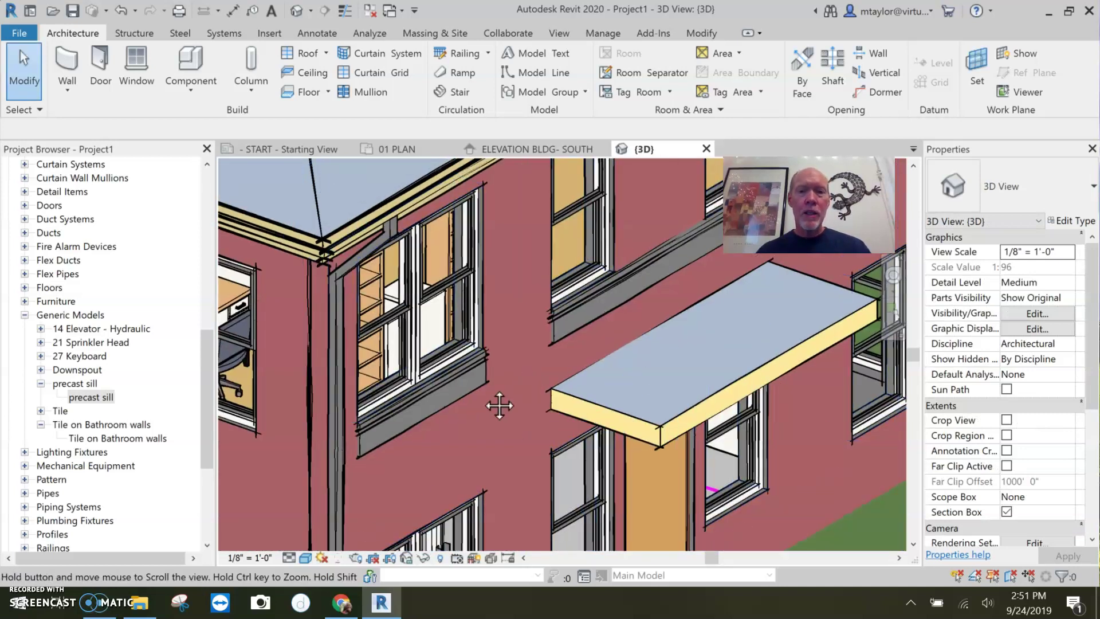
scroll(499, 405, "down", 2)
scroll(457, 441, "up", 2)
middle_click_drag(457, 442, 377, 465)
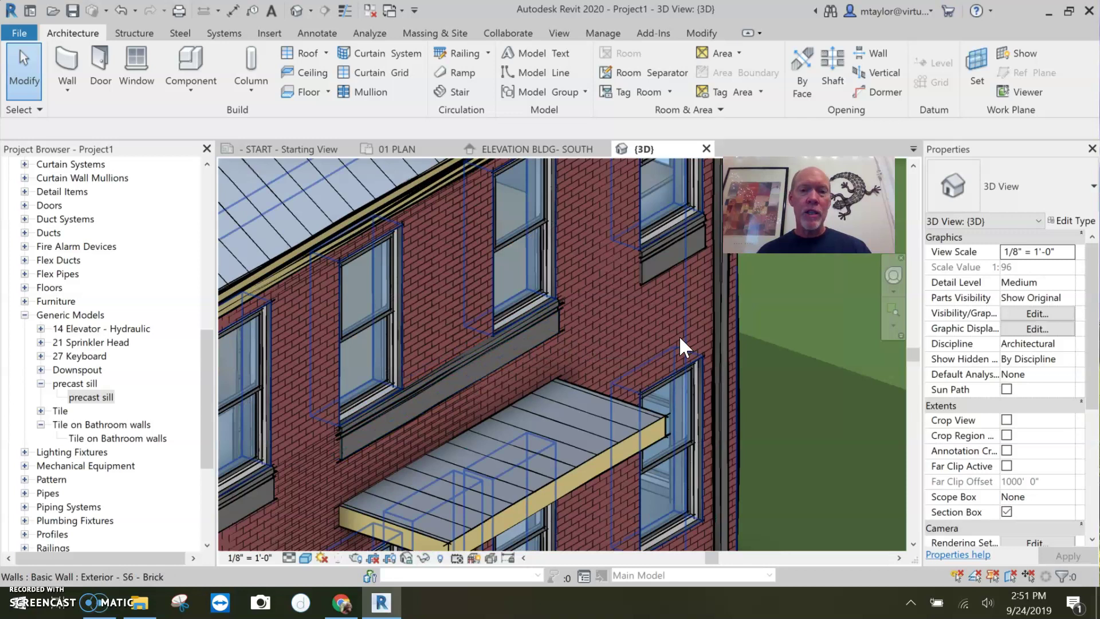
middle_click_drag(657, 324, 588, 407)
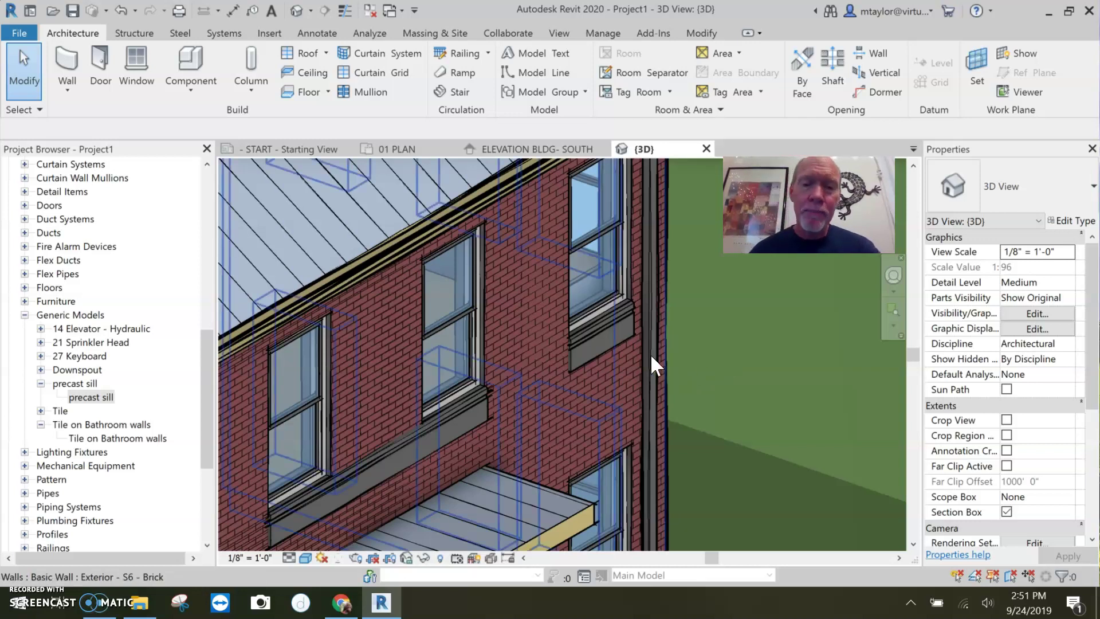
Edit the family of a placed sill and select its notched 4' 0" extrusion.
left_click(599, 328)
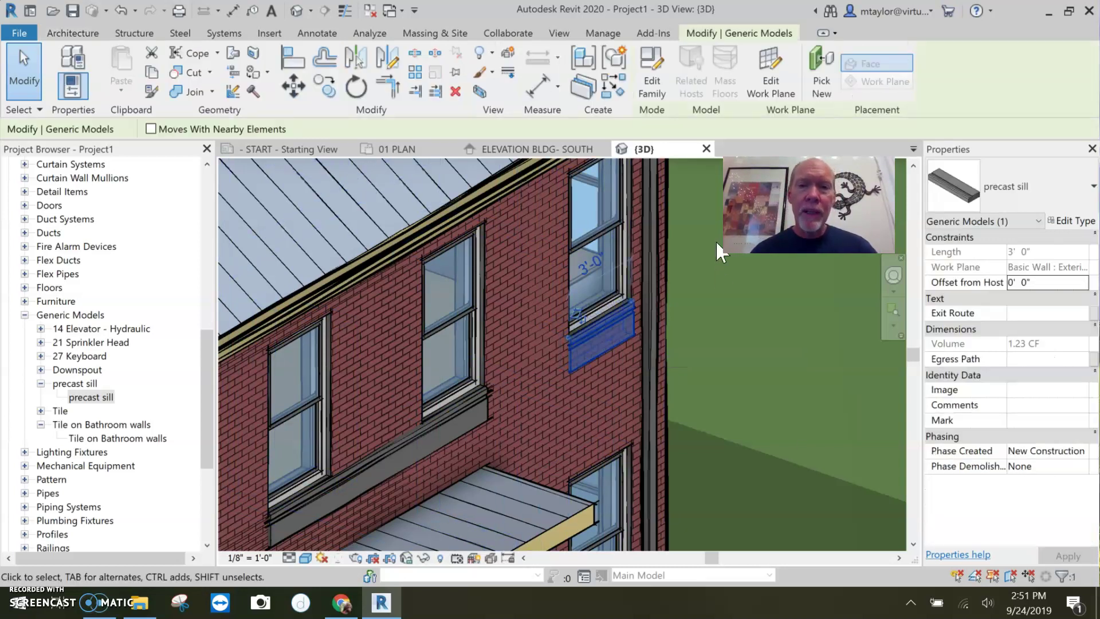
left_click(655, 63)
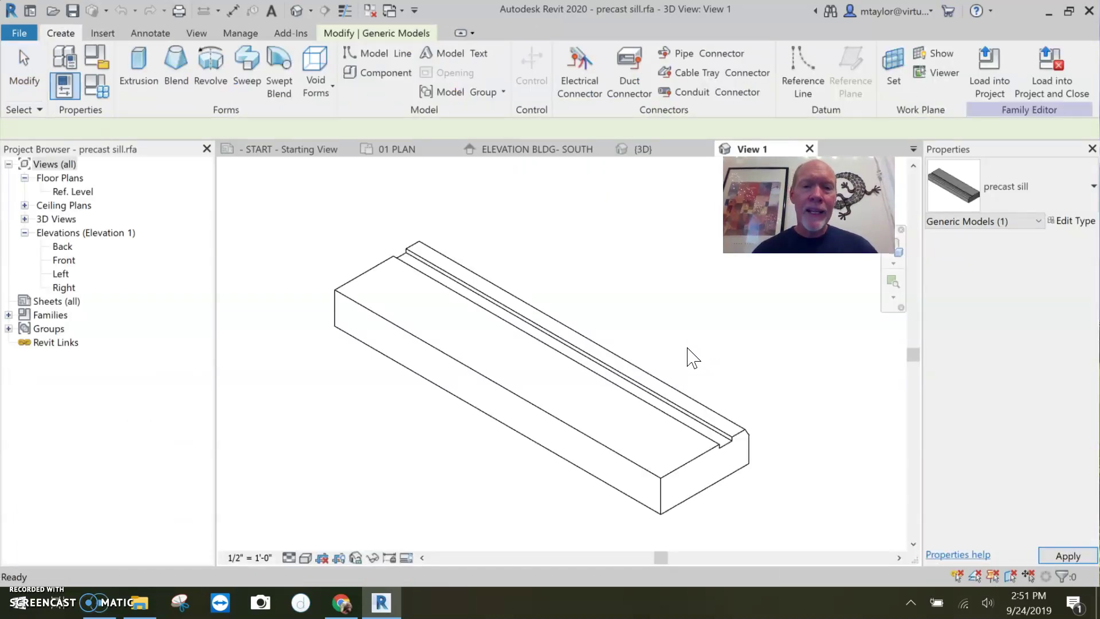
left_click(659, 499)
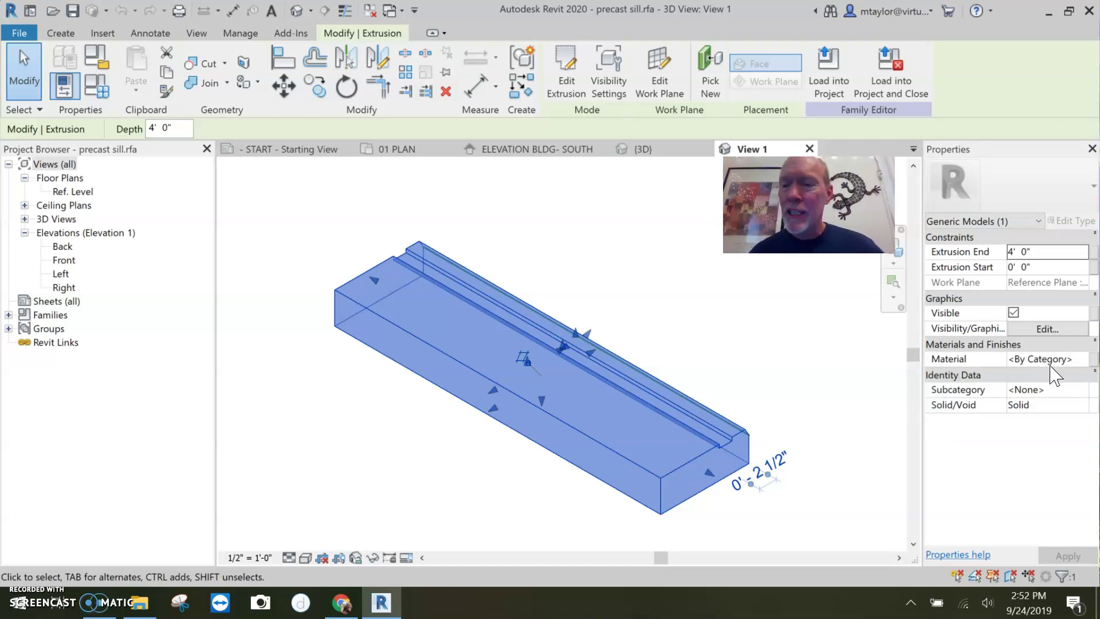
Associate the extrusion's Material with a new type parameter named 'sill material'.
left_click(1095, 361)
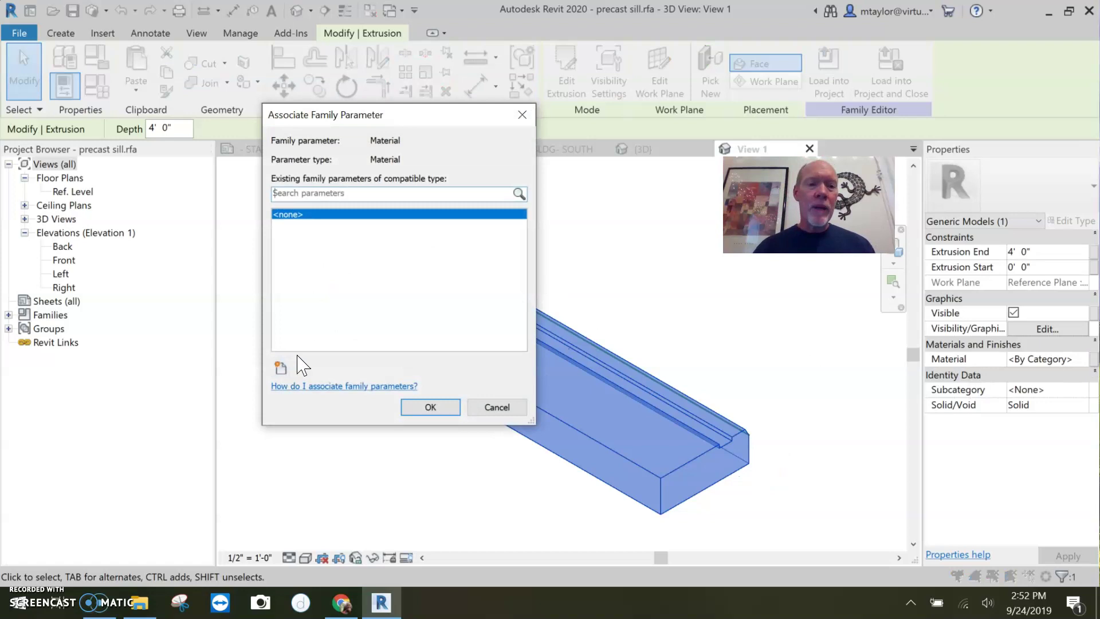
left_click(280, 367)
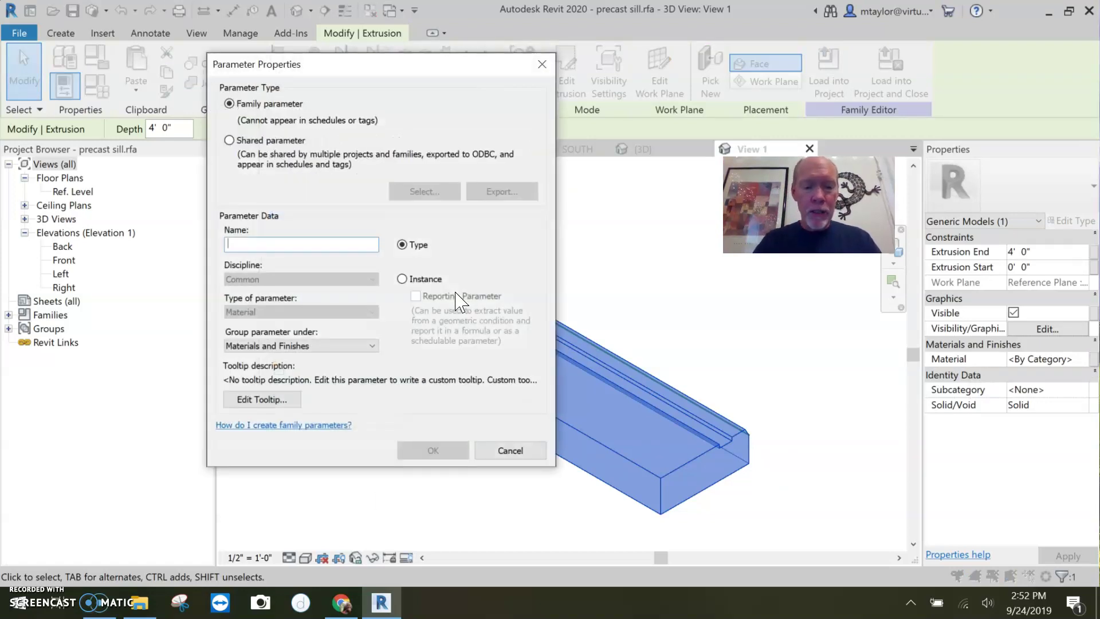
type("sill material")
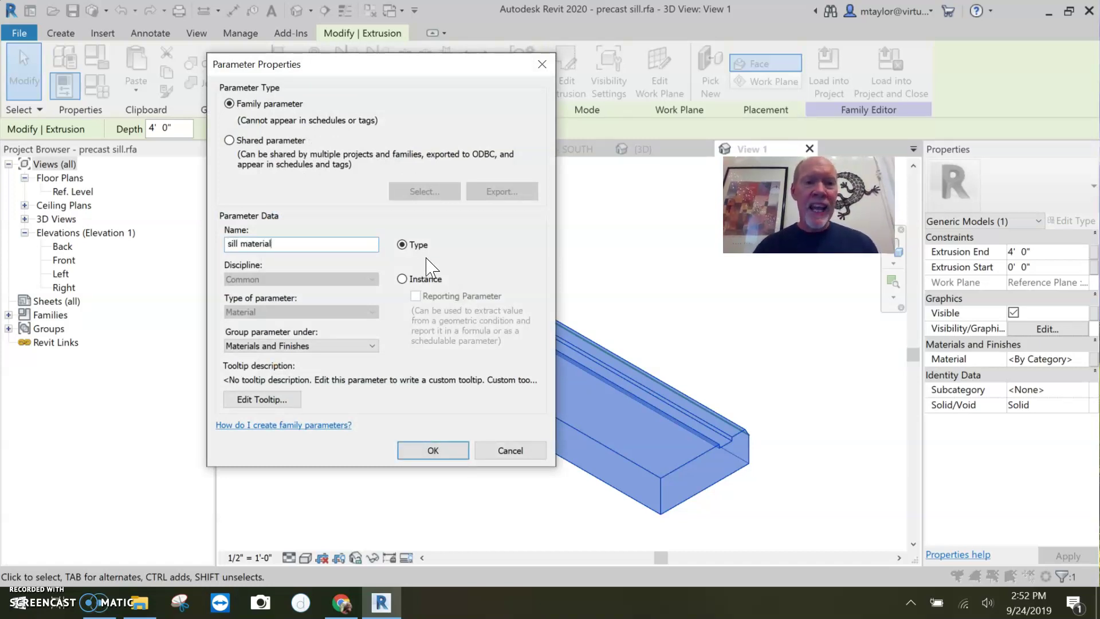
left_click(439, 454)
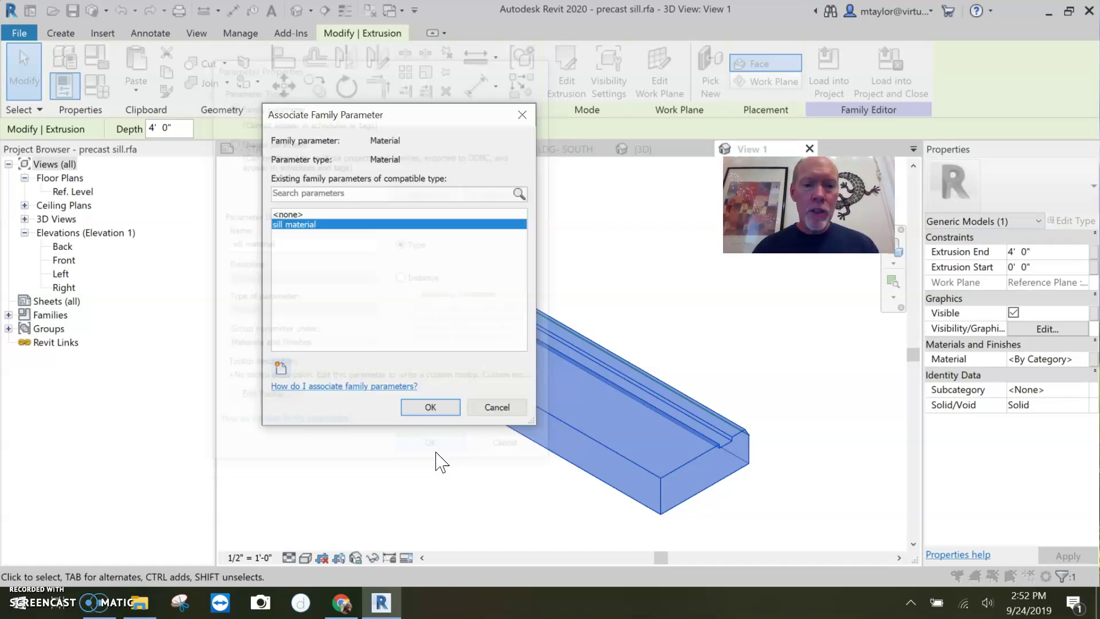
left_click(433, 406)
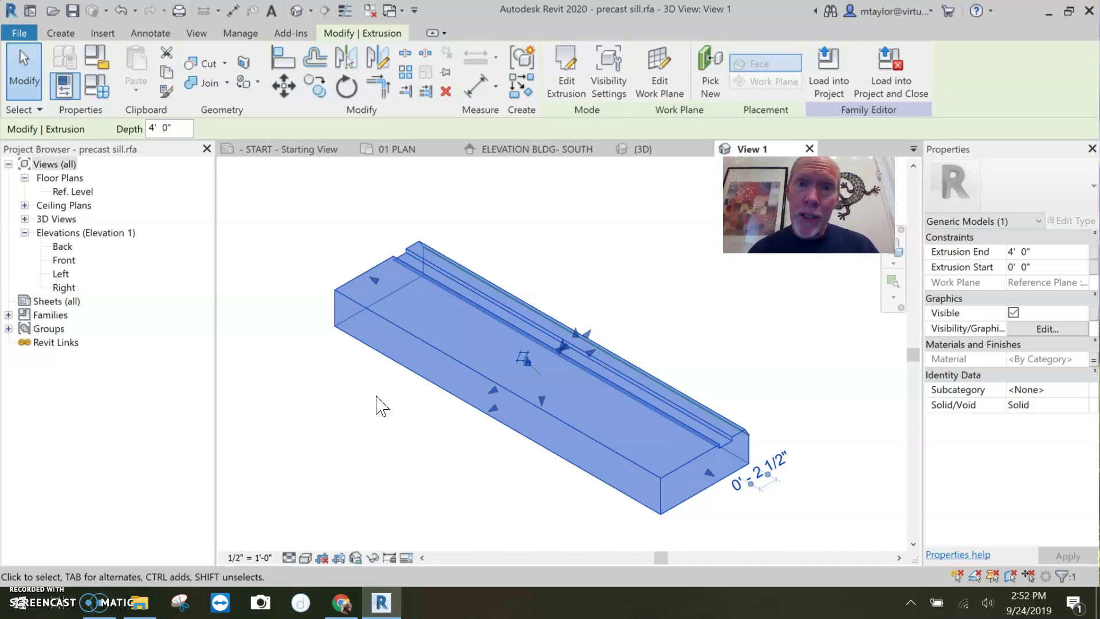
Save precast sill.rfa, replacing the existing file, and clear the selection.
left_click(73, 11)
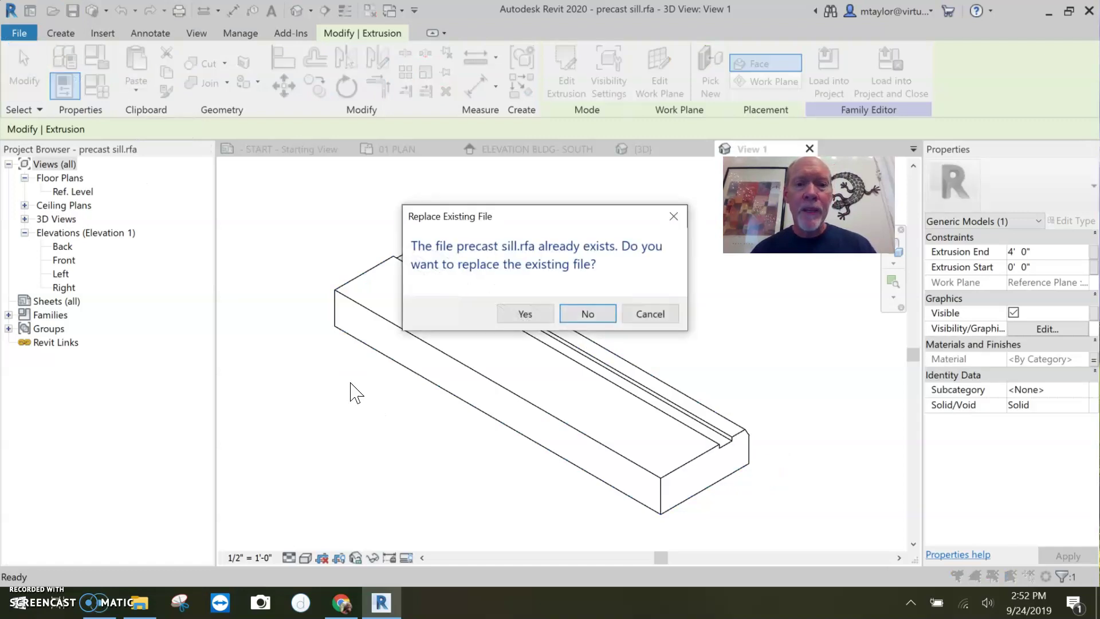
left_click(524, 315)
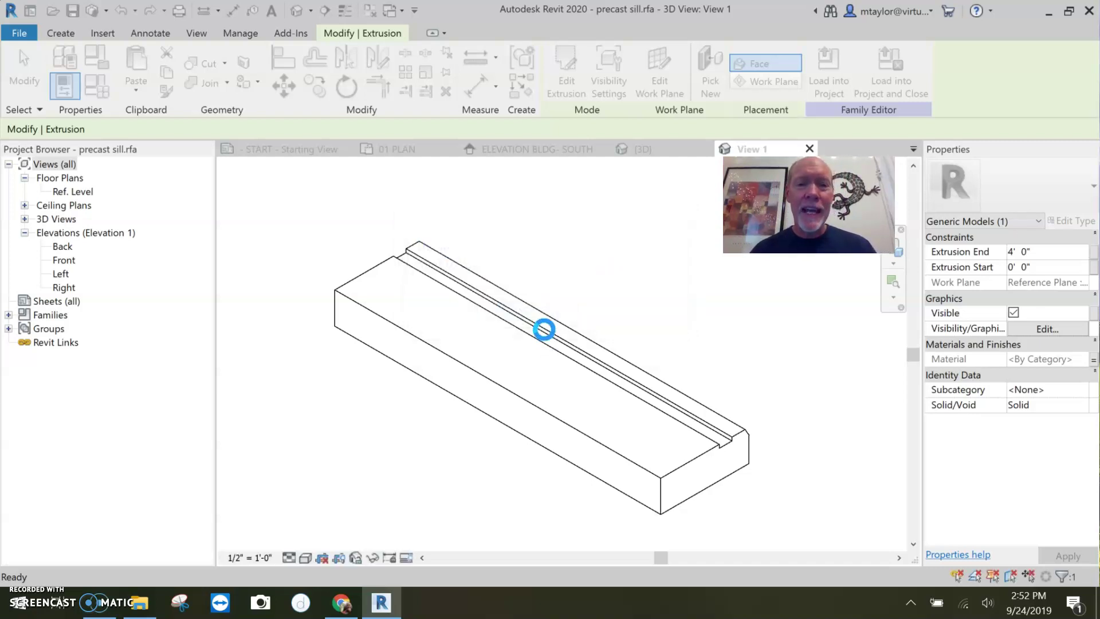
left_click(607, 309)
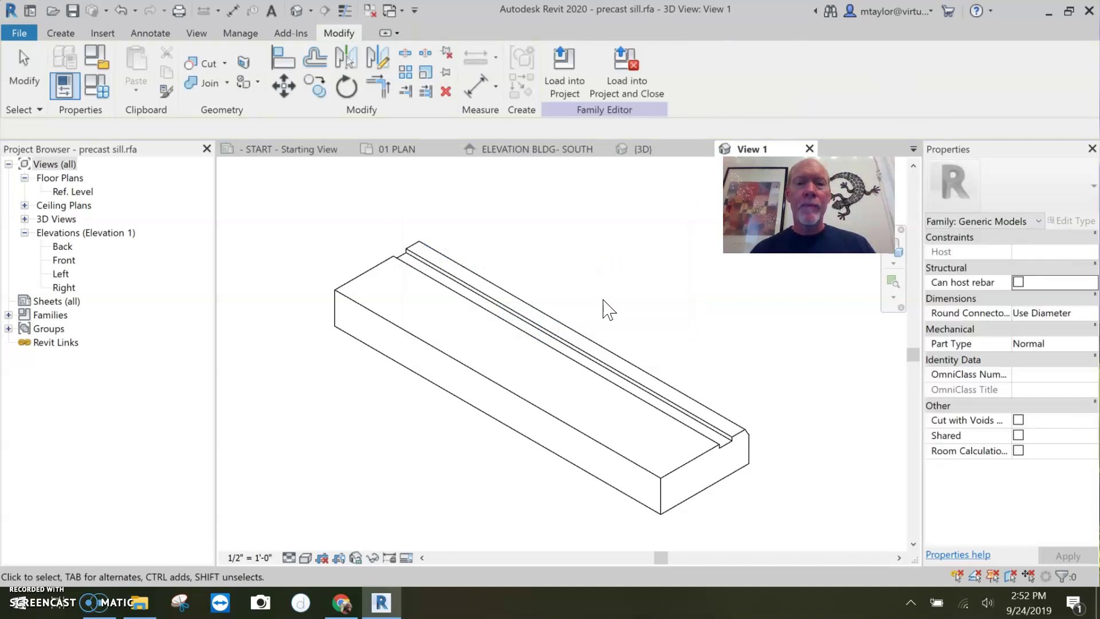
Load the edited sill family into the project, overwriting the existing version, and select a sill.
left_click(623, 88)
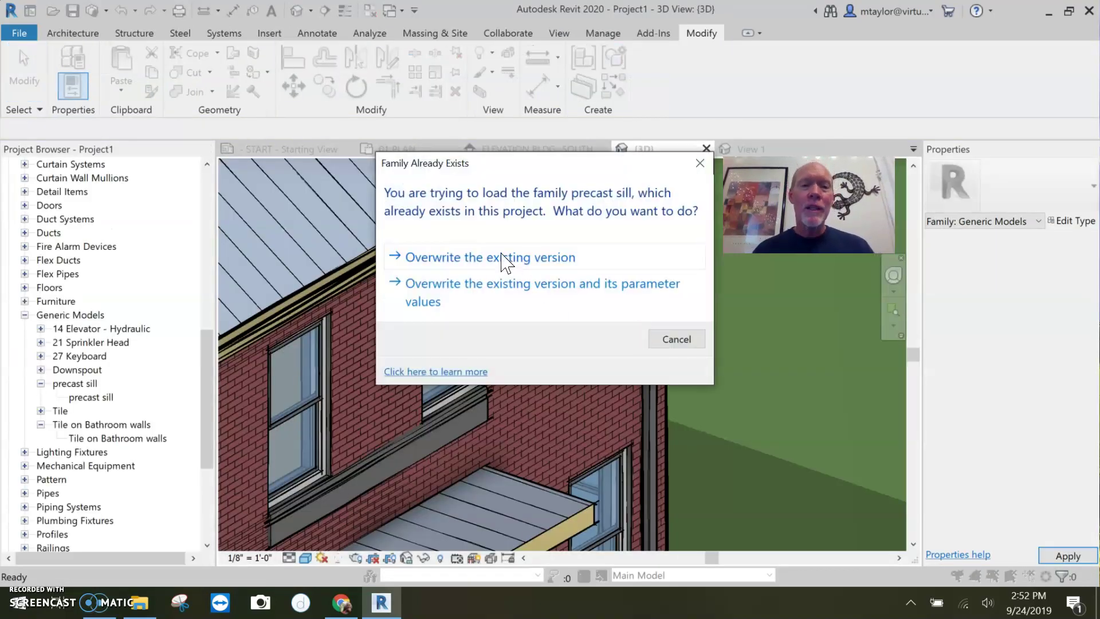
left_click(503, 260)
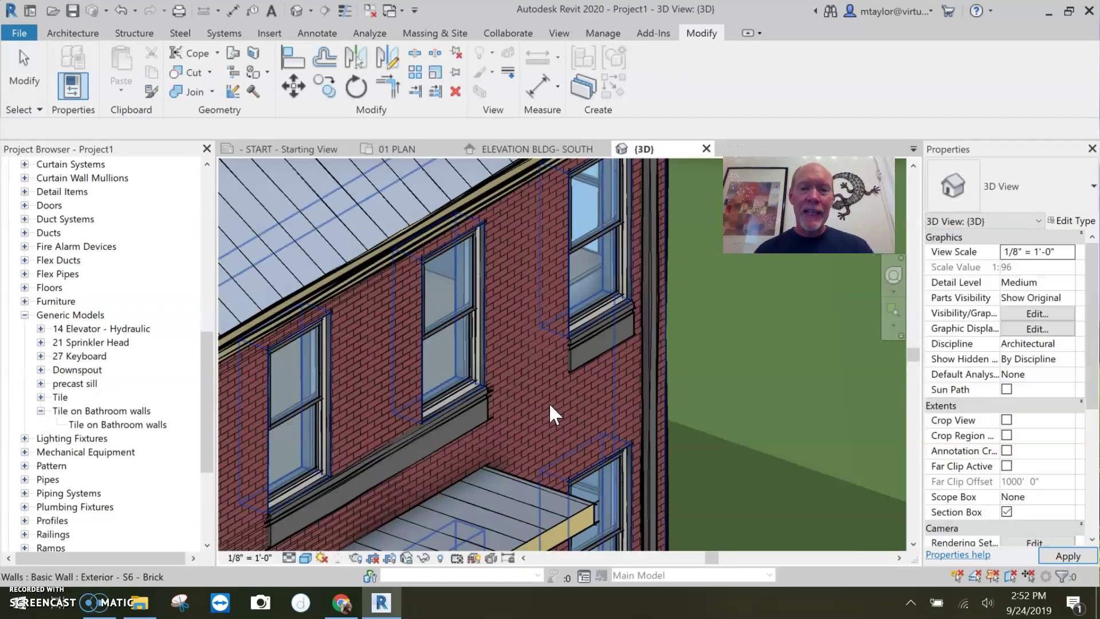
left_click(517, 480)
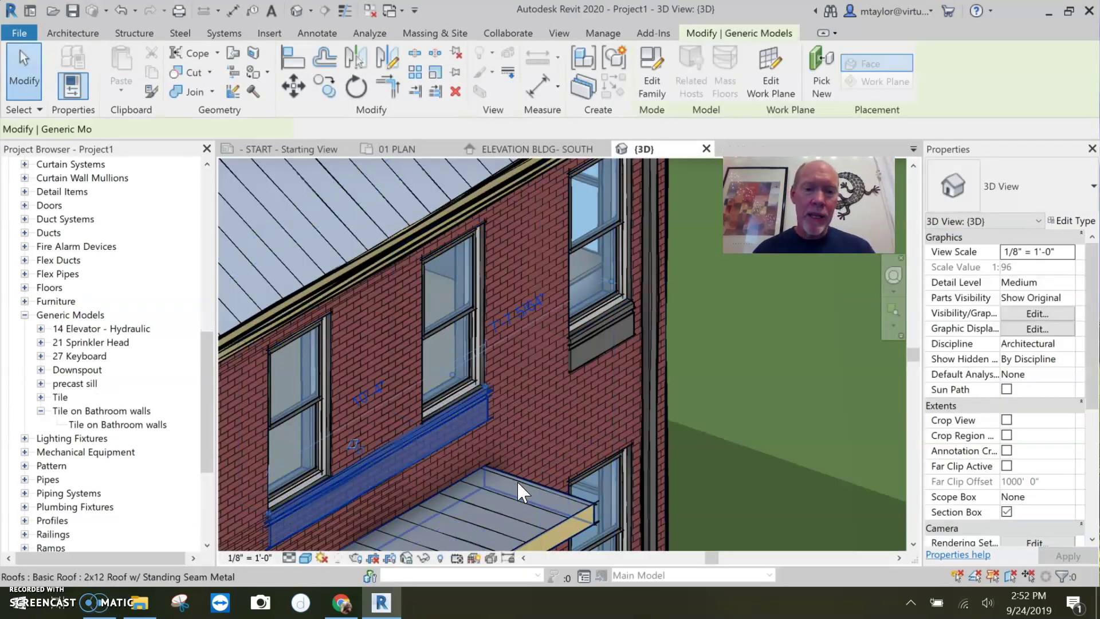
scroll(555, 408, "up", 5)
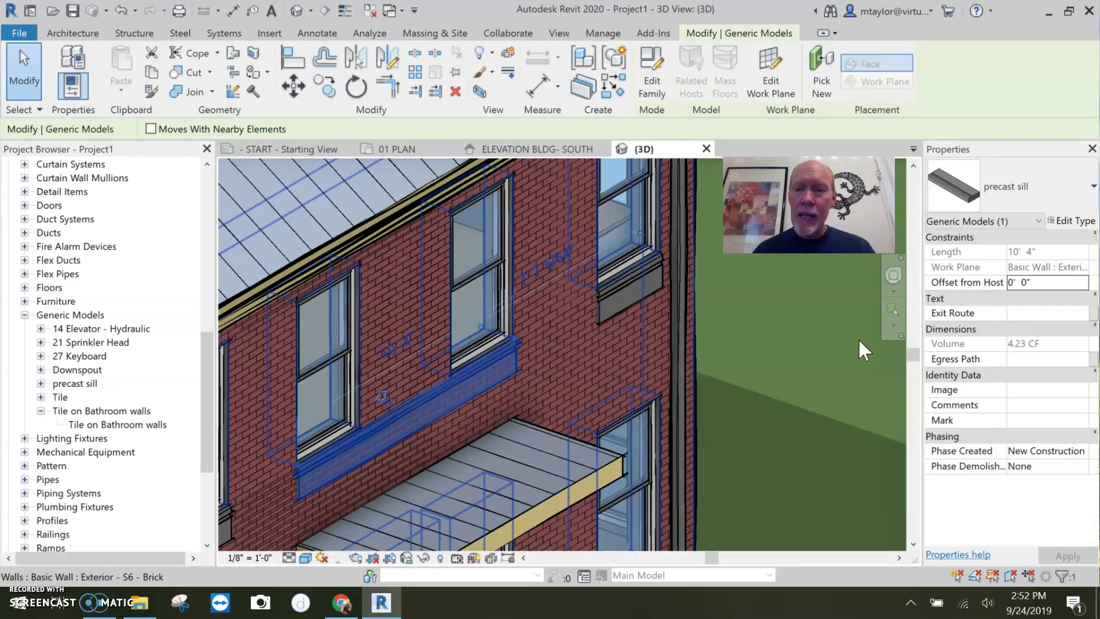
Set the precast sill type's sill material to Concrete - Precast Concrete.
left_click(1073, 221)
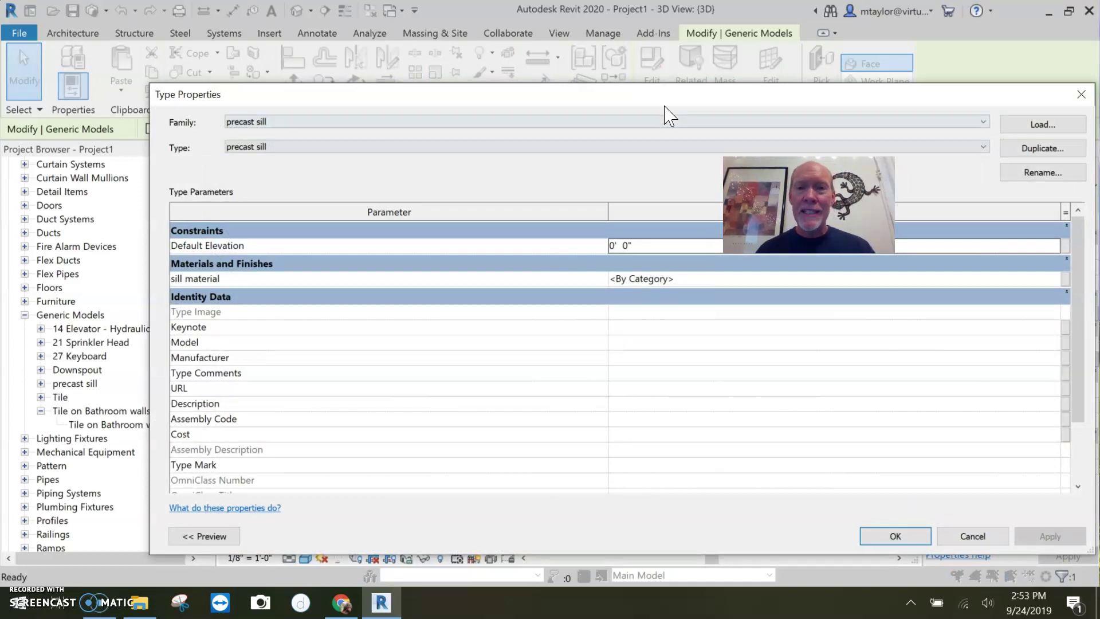
left_click_drag(665, 99, 607, 76)
left_click_drag(674, 114, 652, 184)
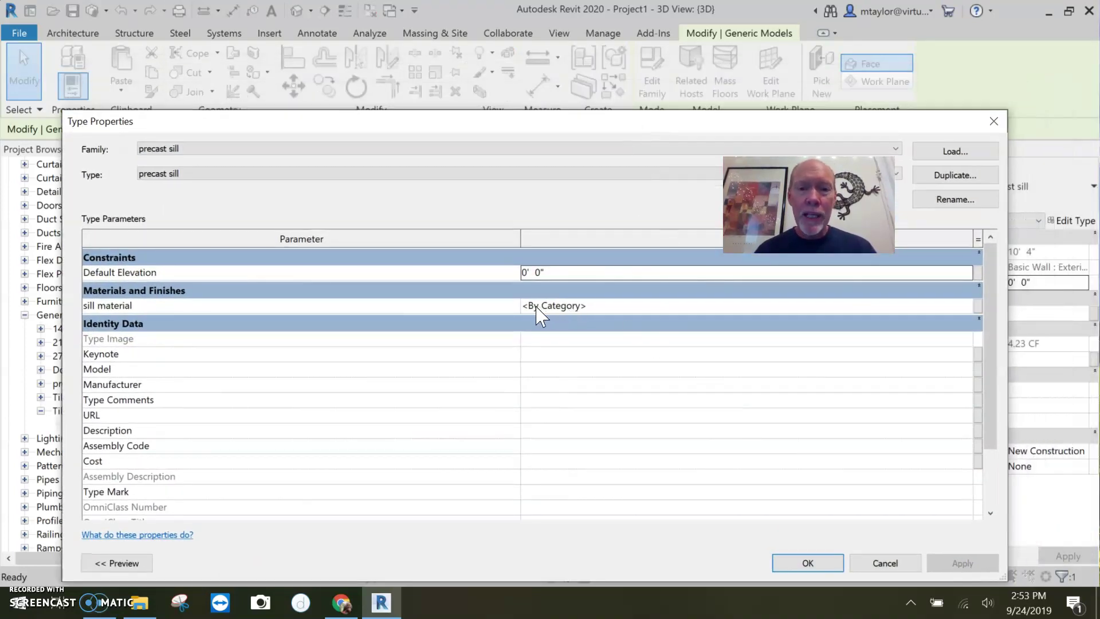
left_click(555, 307)
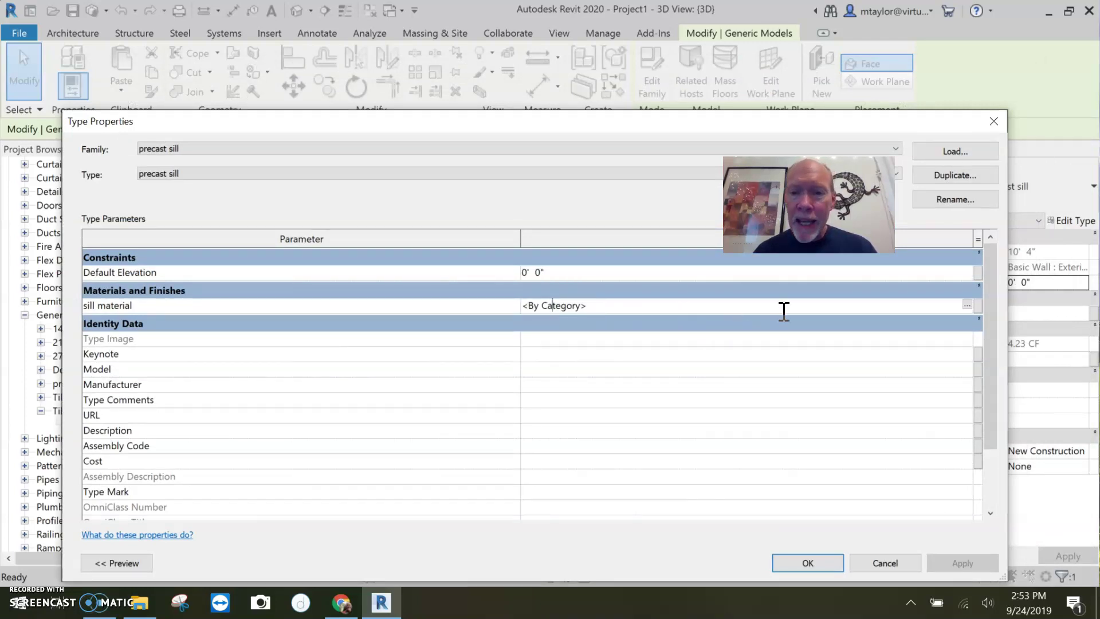
left_click(967, 306)
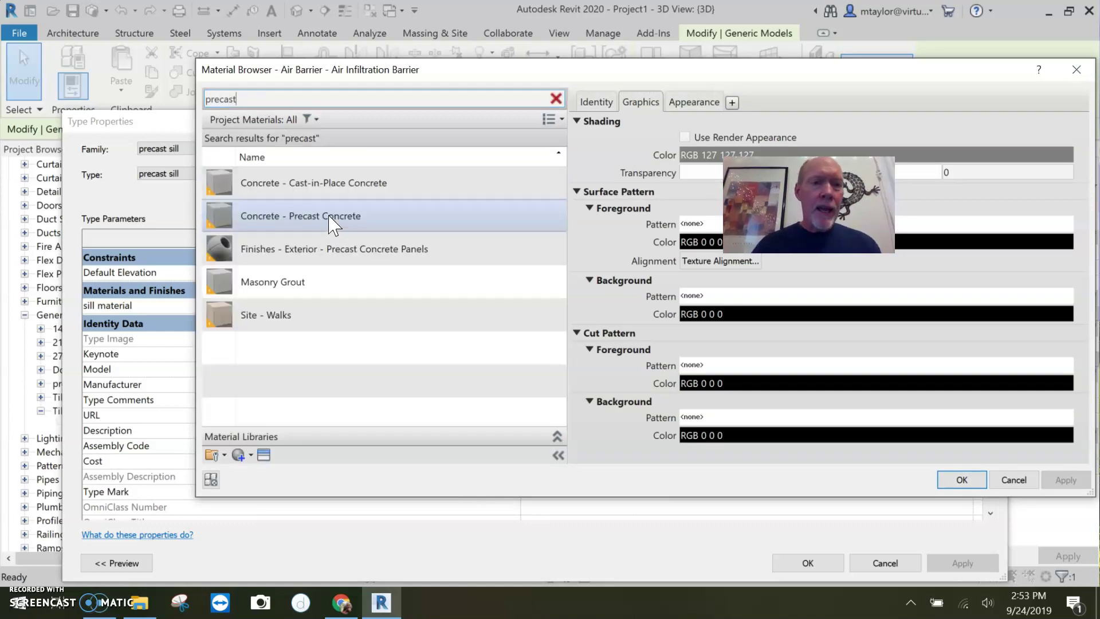
left_click(320, 220)
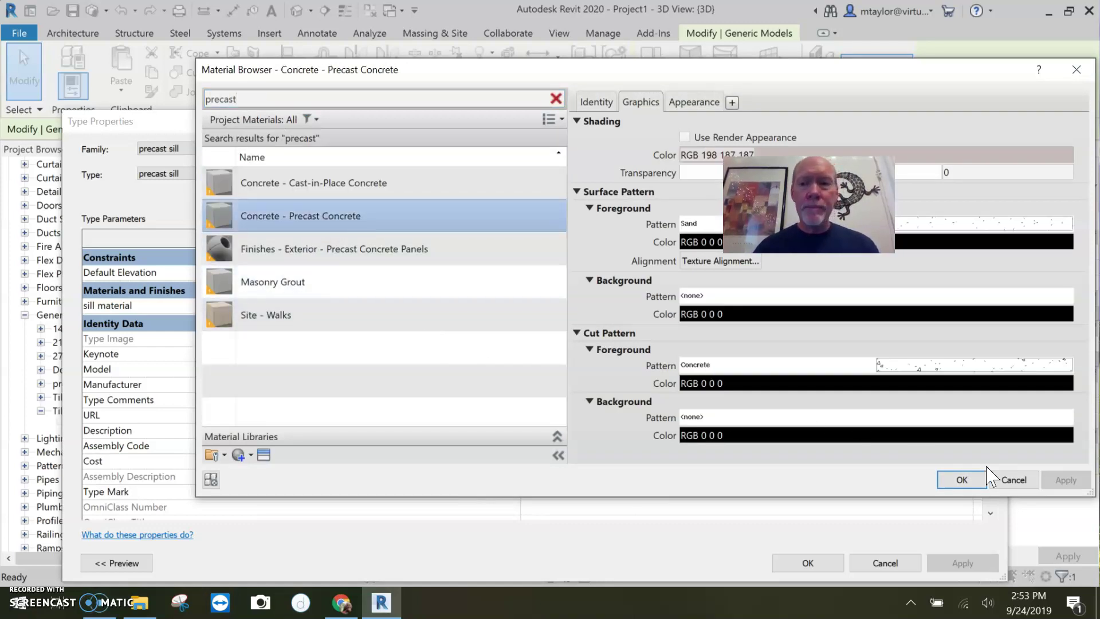
left_click(960, 481)
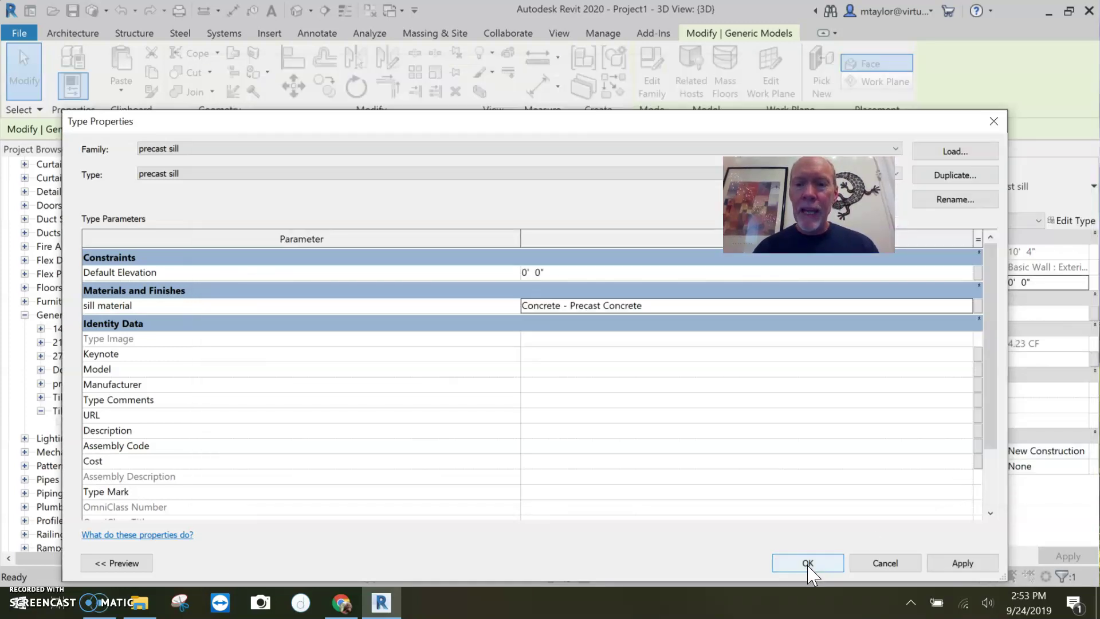
left_click(808, 564)
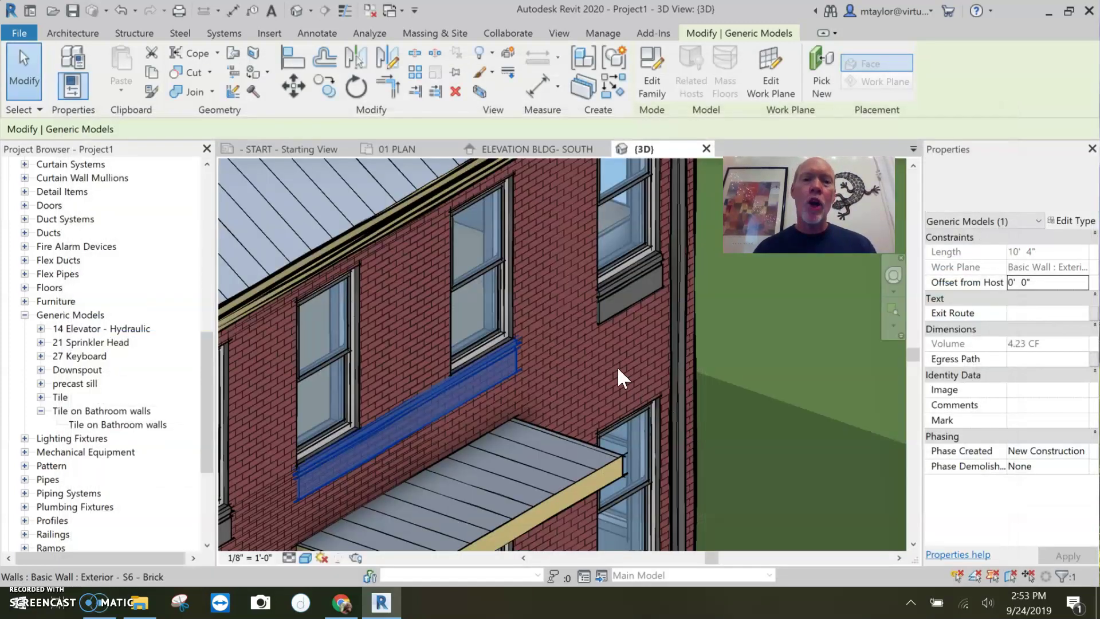
key("Escape")
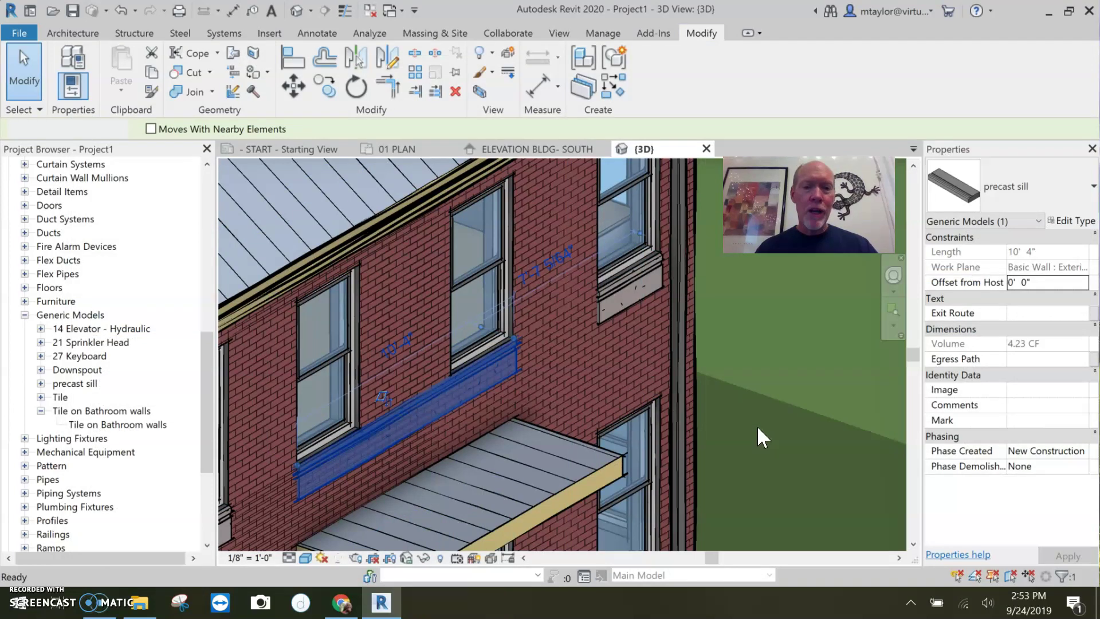
mouse_move(597, 405)
middle_mouse_down()
mouse_move(547, 426)
mouse_move(565, 368)
middle_mouse_up()
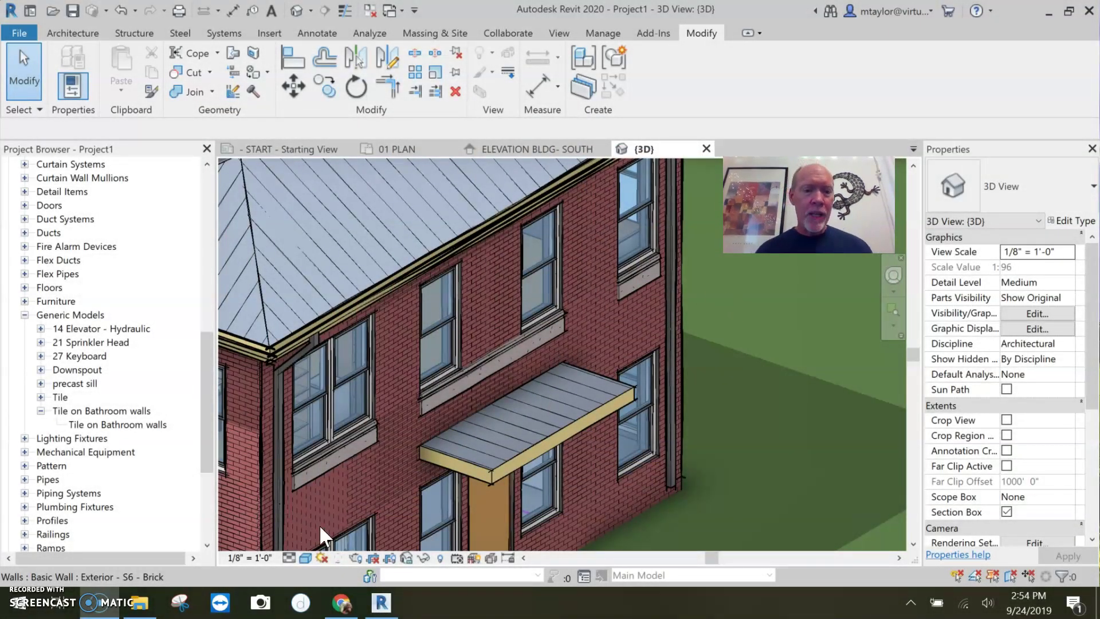
From 01 PLAN, open the vertical building section and check its lower floors.
left_click(418, 148)
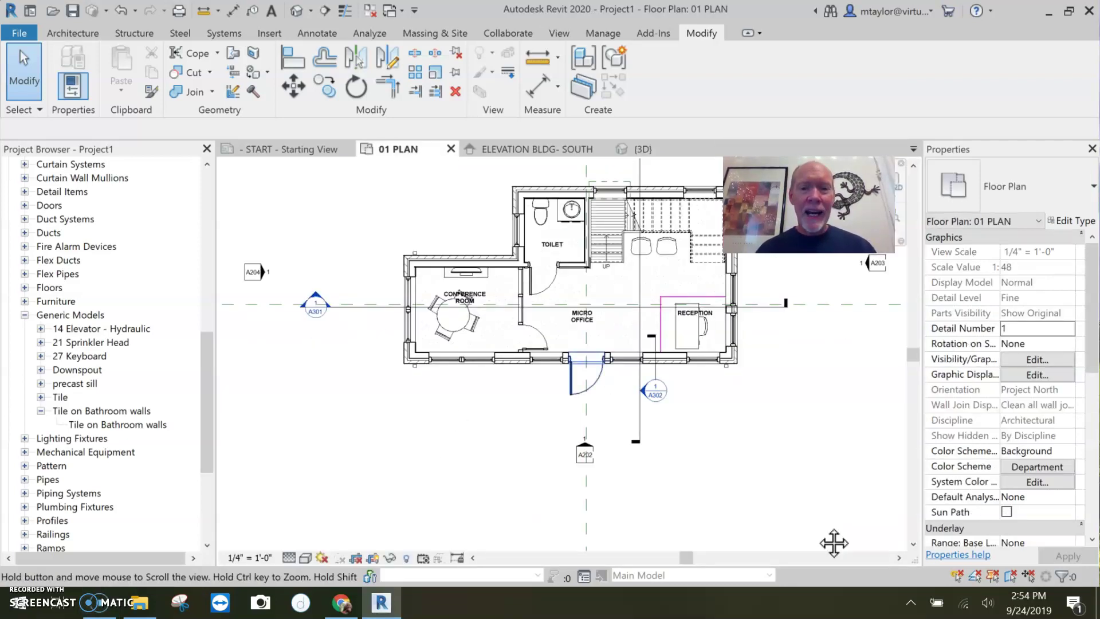
middle_click_drag(639, 338, 568, 438)
double_click(568, 225)
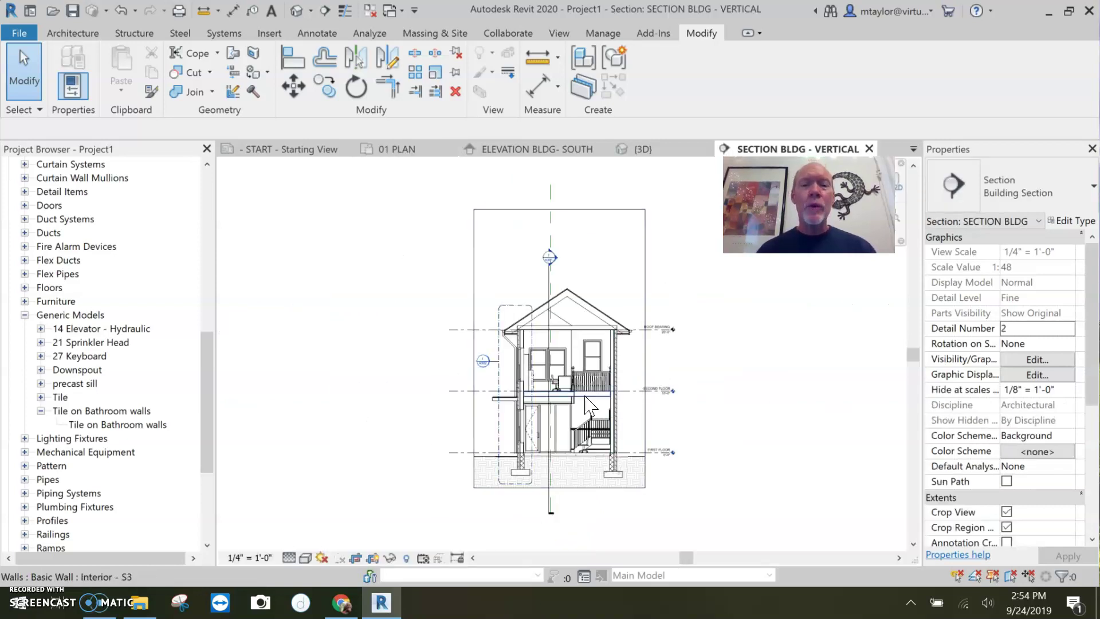
scroll(516, 393, "up", 5)
scroll(515, 393, "up", 2)
scroll(505, 413, "down", 5)
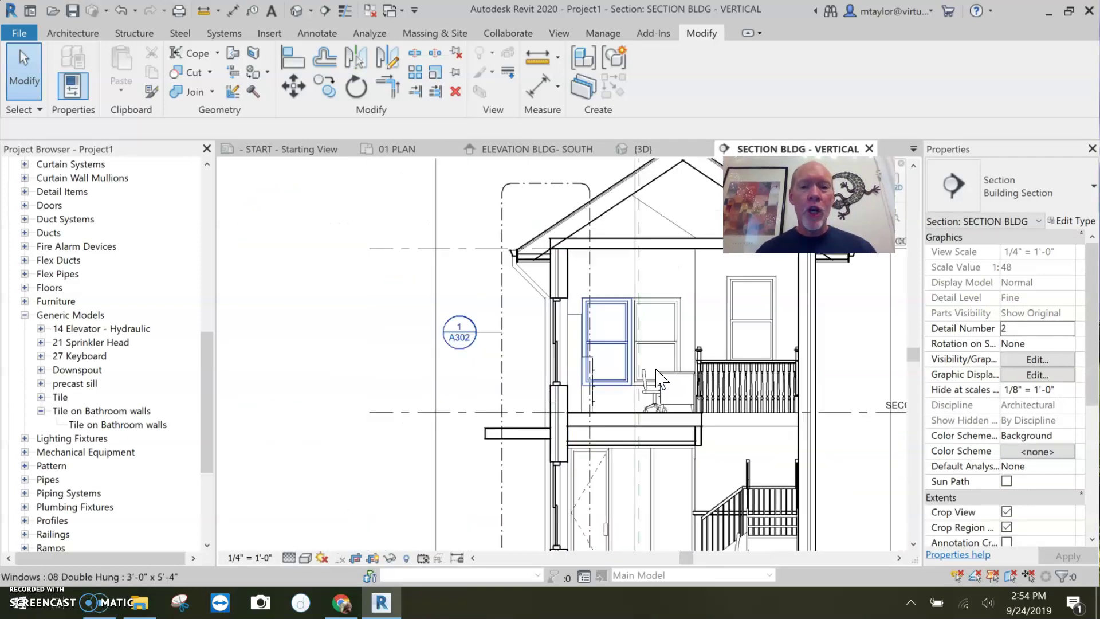
middle_click_drag(486, 436, 531, 345)
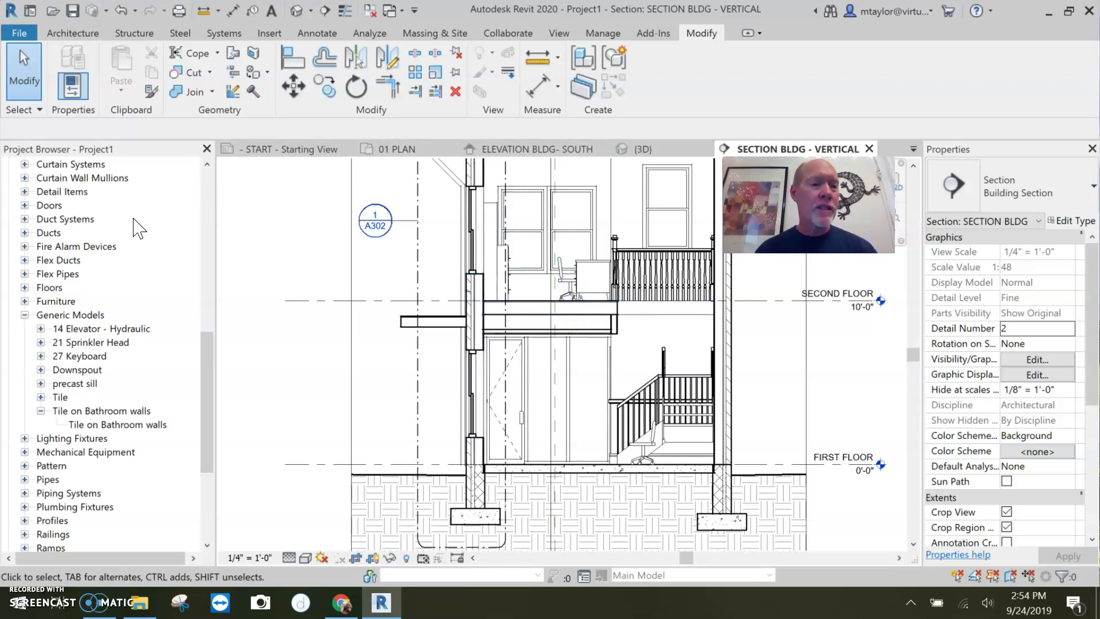
left_click_drag(208, 382, 119, 220)
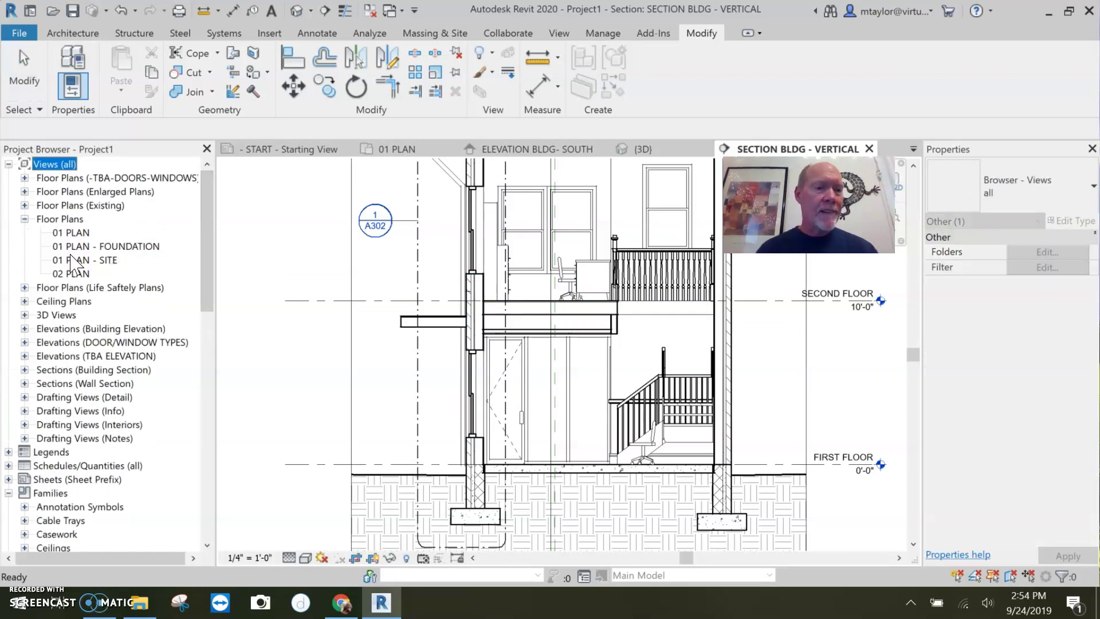
In 02 PLAN, nudge the vertical section line slightly left.
double_click(70, 274)
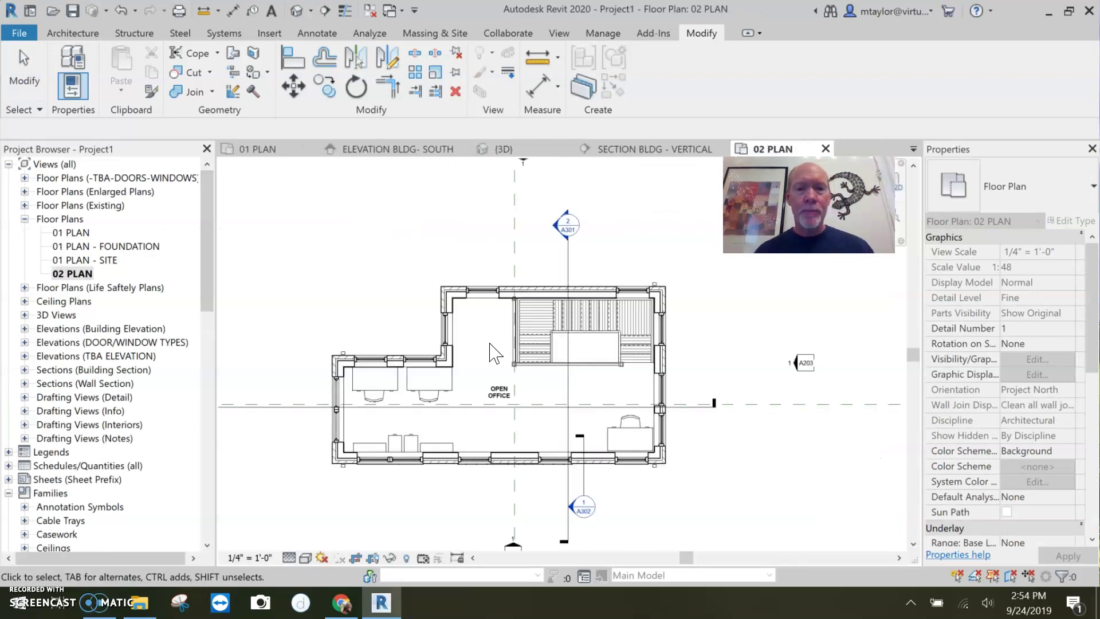
left_click(568, 377)
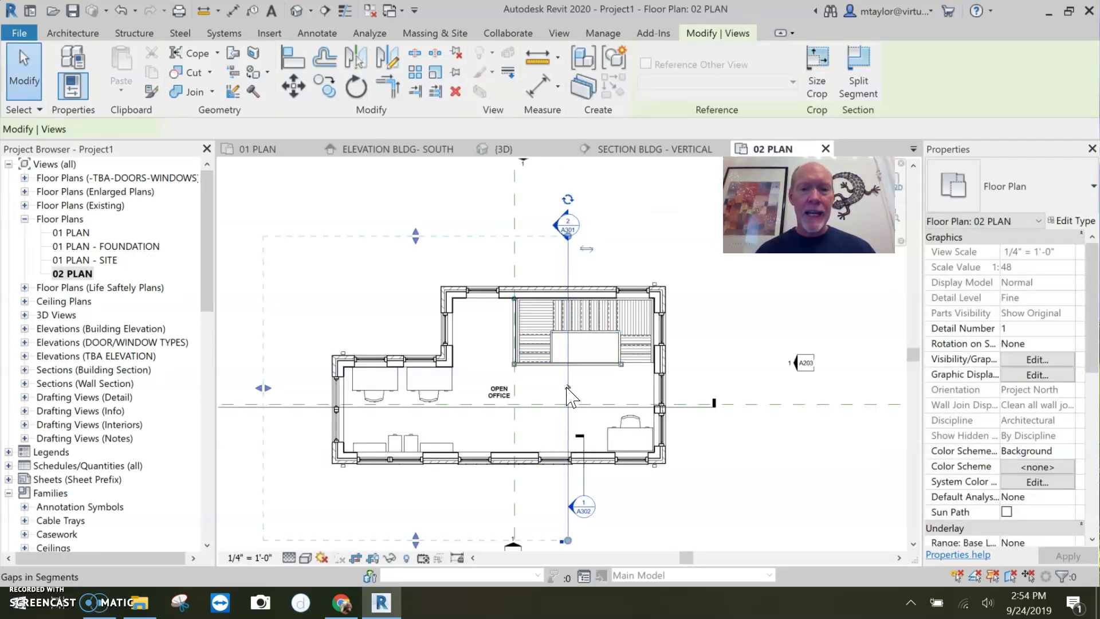
left_click_drag(550, 376, 531, 380)
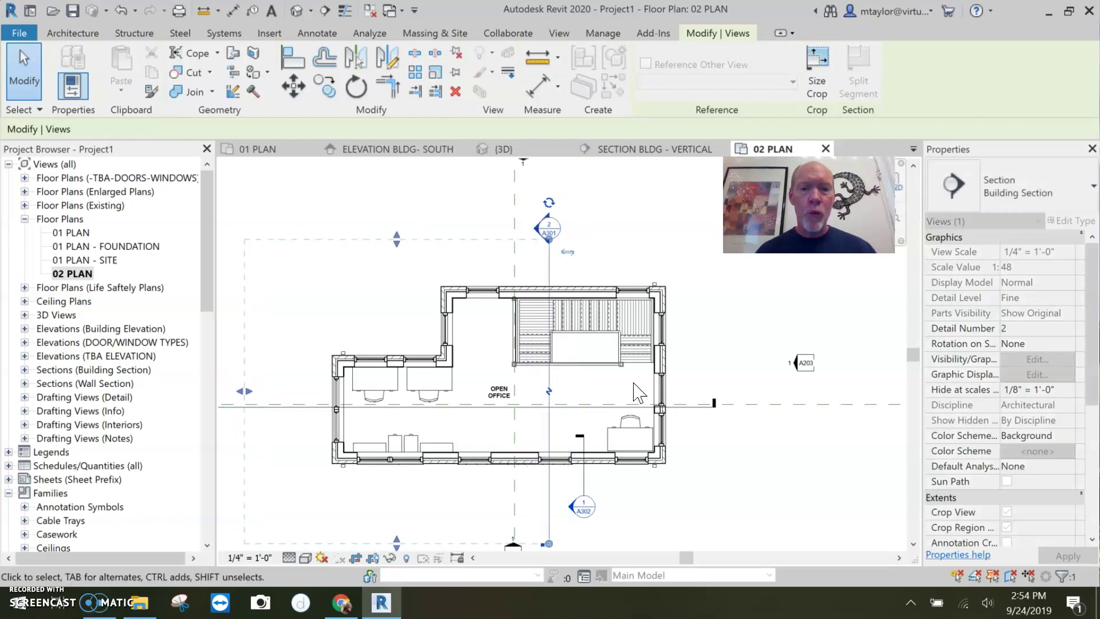
key("Escape")
Reopen the SECTION BLDG - VERTICAL view and select the precast sill beneath the window.
double_click(537, 230)
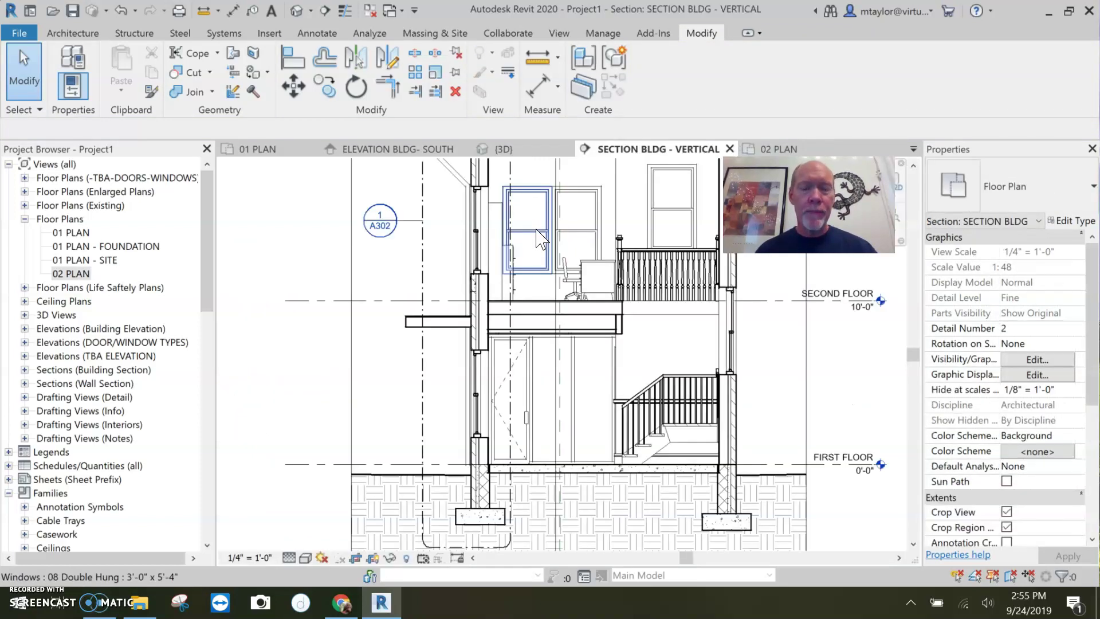
scroll(486, 301, "up", 3)
scroll(486, 300, "up", 4)
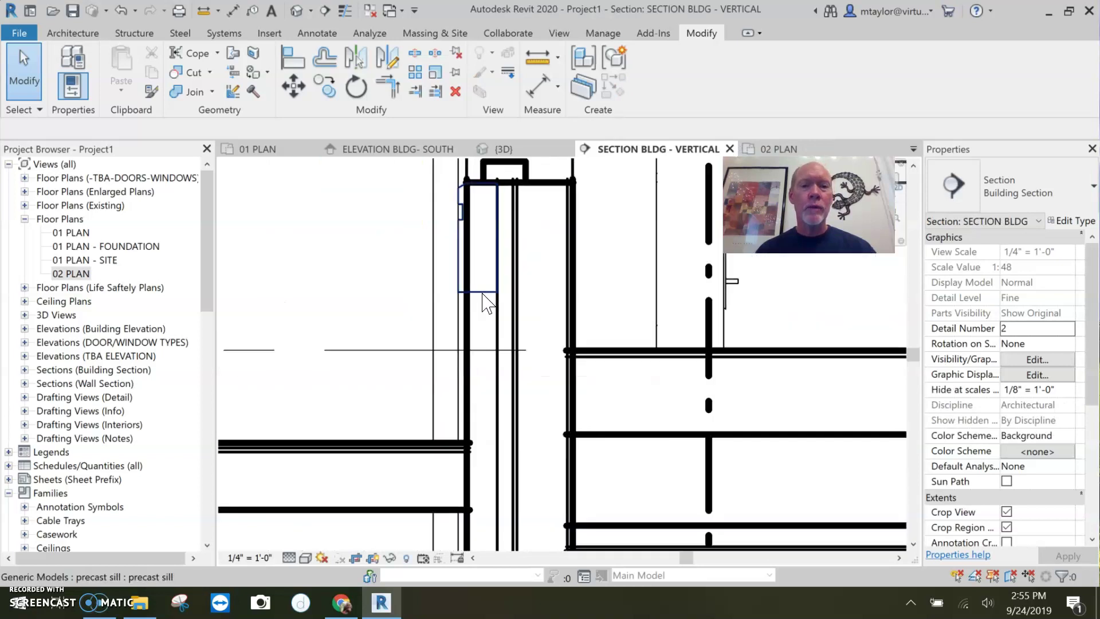
left_click(391, 301)
scroll(391, 301, "down", 2)
middle_click_drag(350, 281, 362, 343)
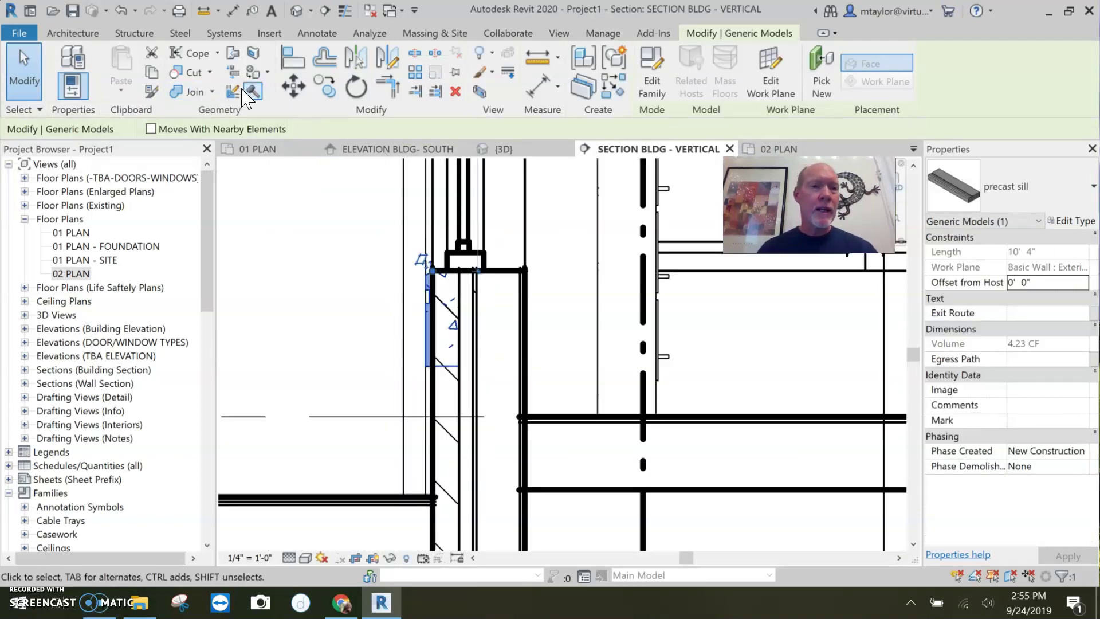
Join the precast sill's geometry with the brick exterior wall and review the joined profile.
left_click(186, 91)
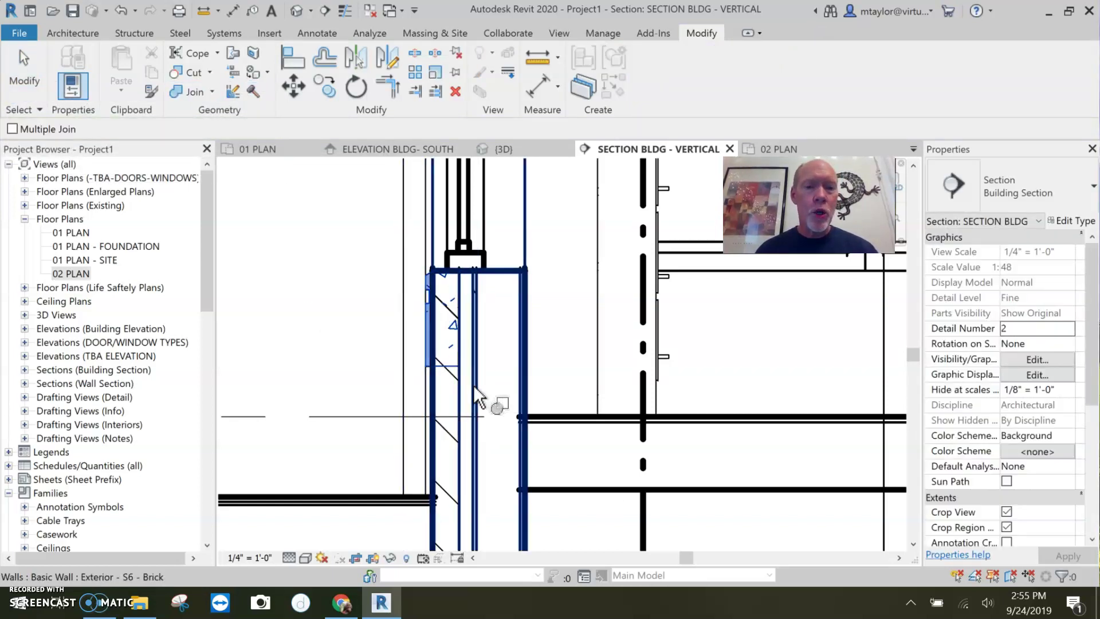
key("Escape")
key("Escape")
scroll(565, 386, "up", 2)
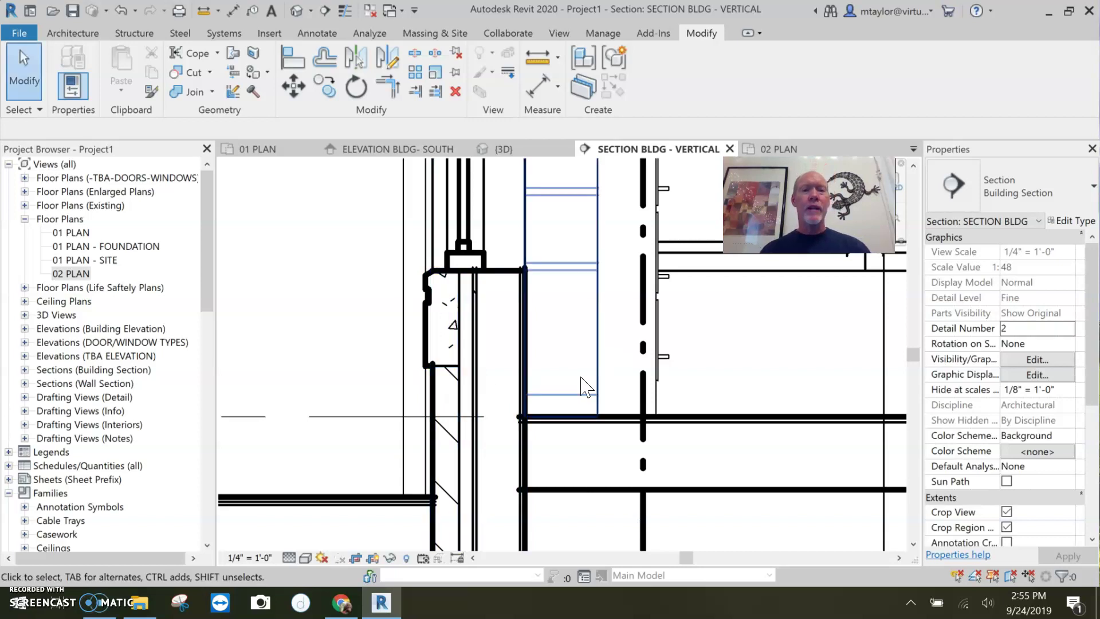
scroll(566, 333, "down", 1)
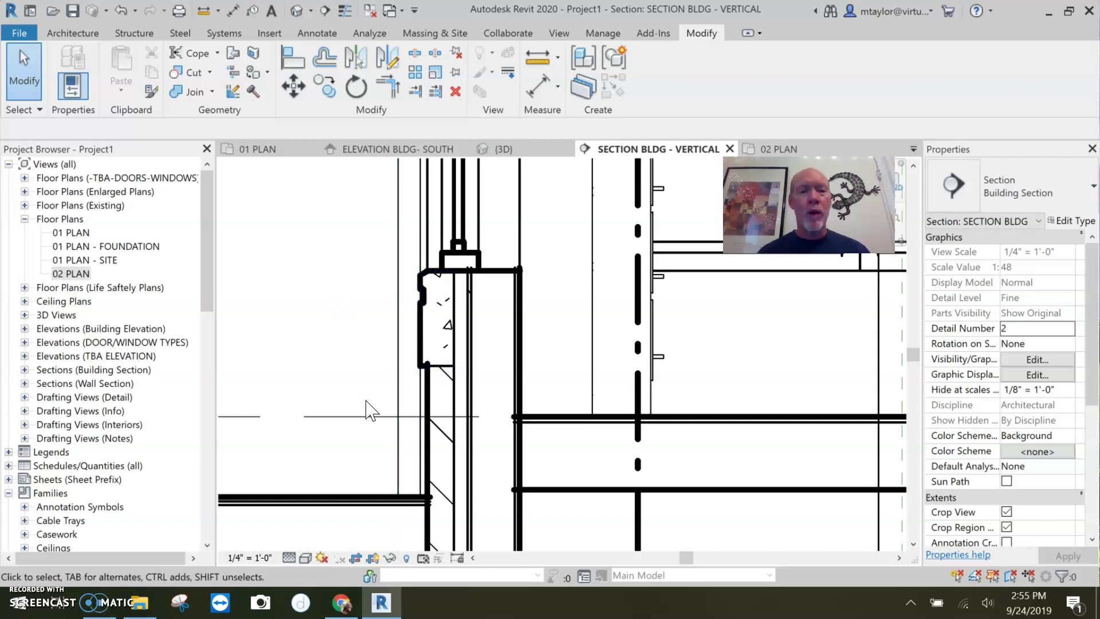
scroll(361, 359, "up", 1)
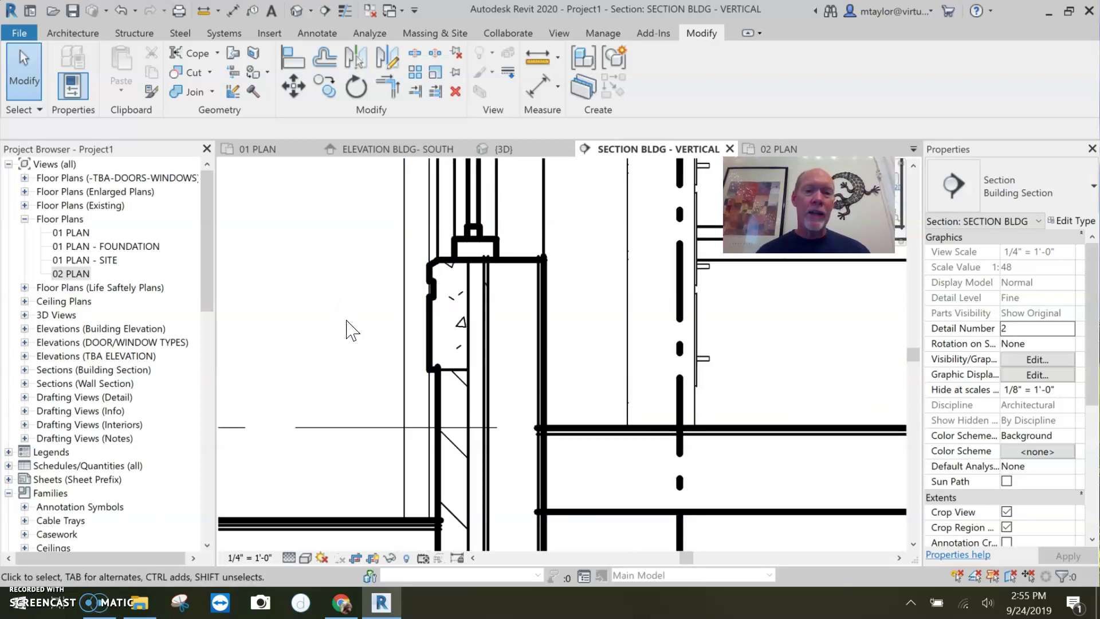
scroll(361, 344, "up", 1)
scroll(308, 337, "up", 1)
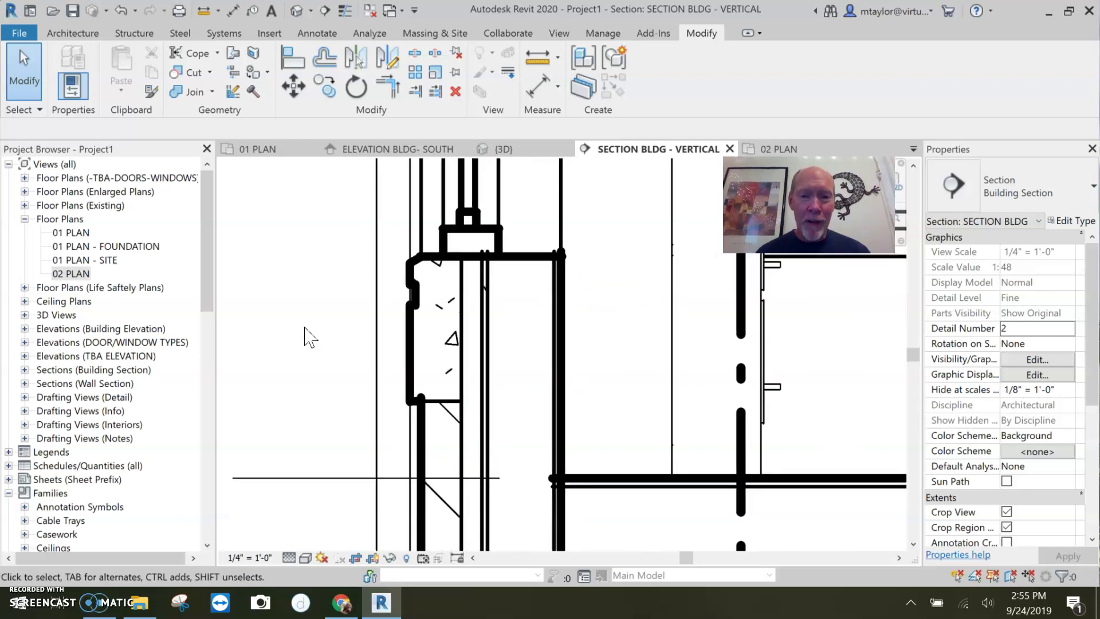
middle_click_drag(304, 322, 302, 362)
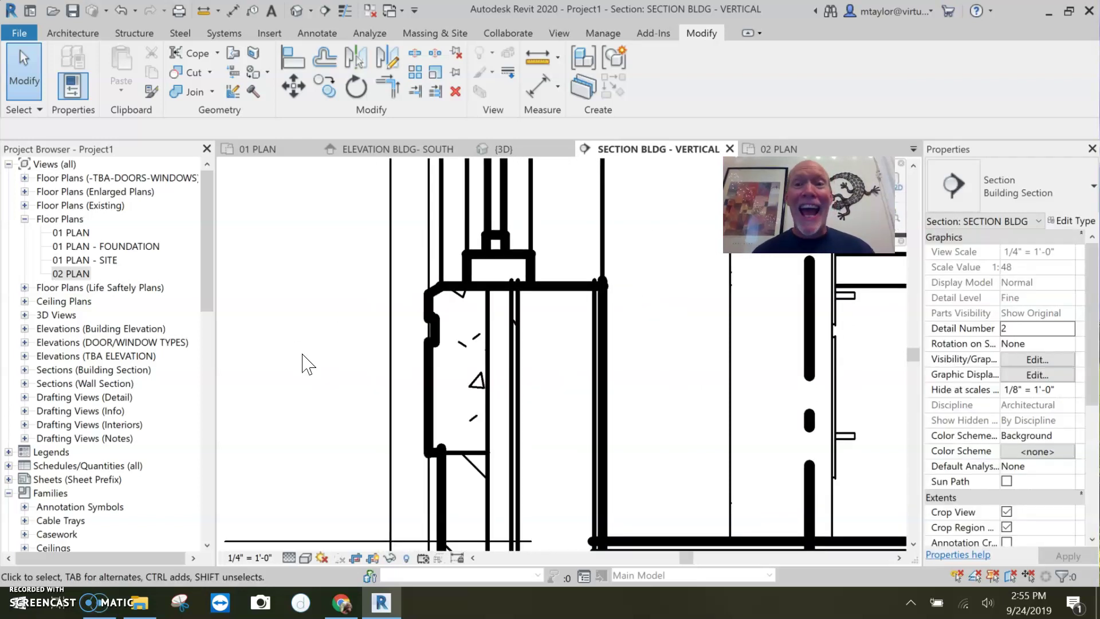